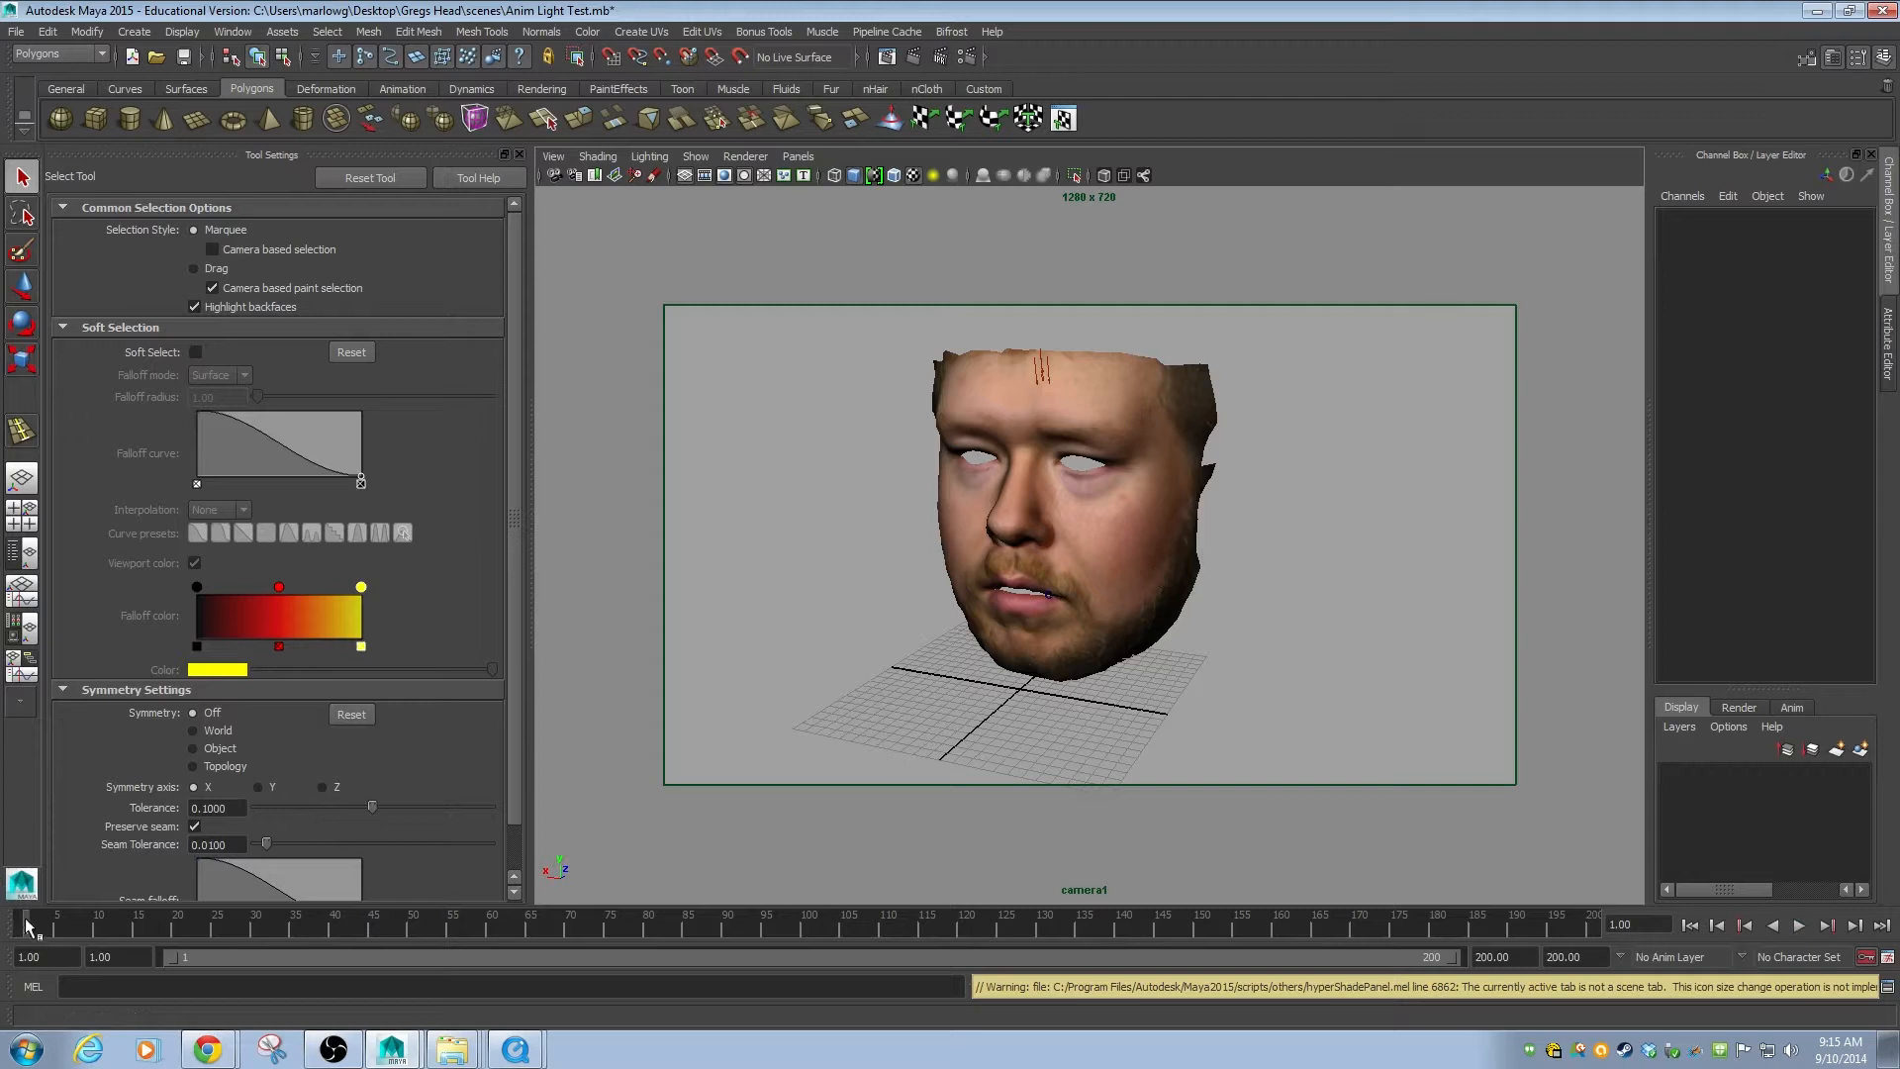
Set the current project to the Gregs Head folder on the desktop.
mouse_move(646, 907)
mouse_down()
mouse_move(290, 912)
mouse_move(638, 920)
mouse_move(1567, 864)
mouse_move(64, 867)
mouse_move(646, 887)
mouse_move(1500, 877)
mouse_move(1156, 887)
mouse_move(1548, 859)
mouse_move(2, 851)
mouse_up()
click(16, 31)
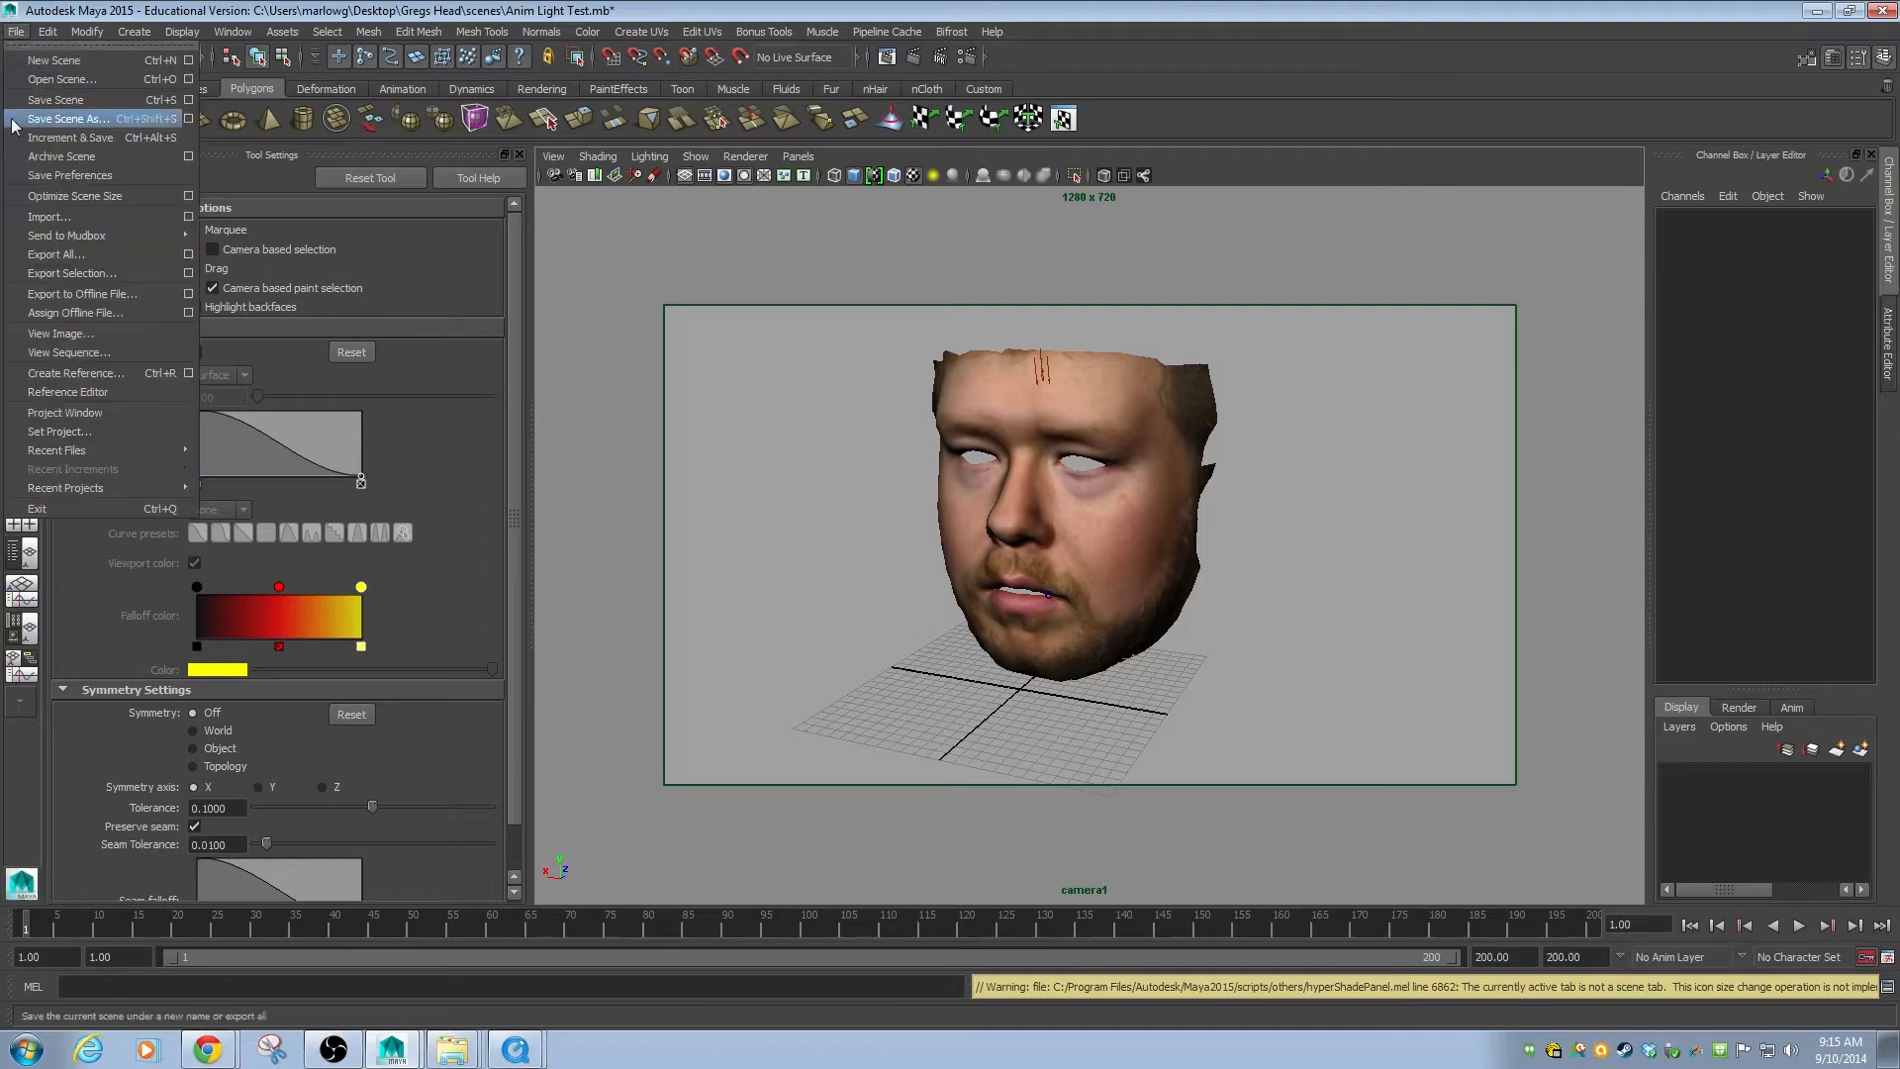
click(68, 430)
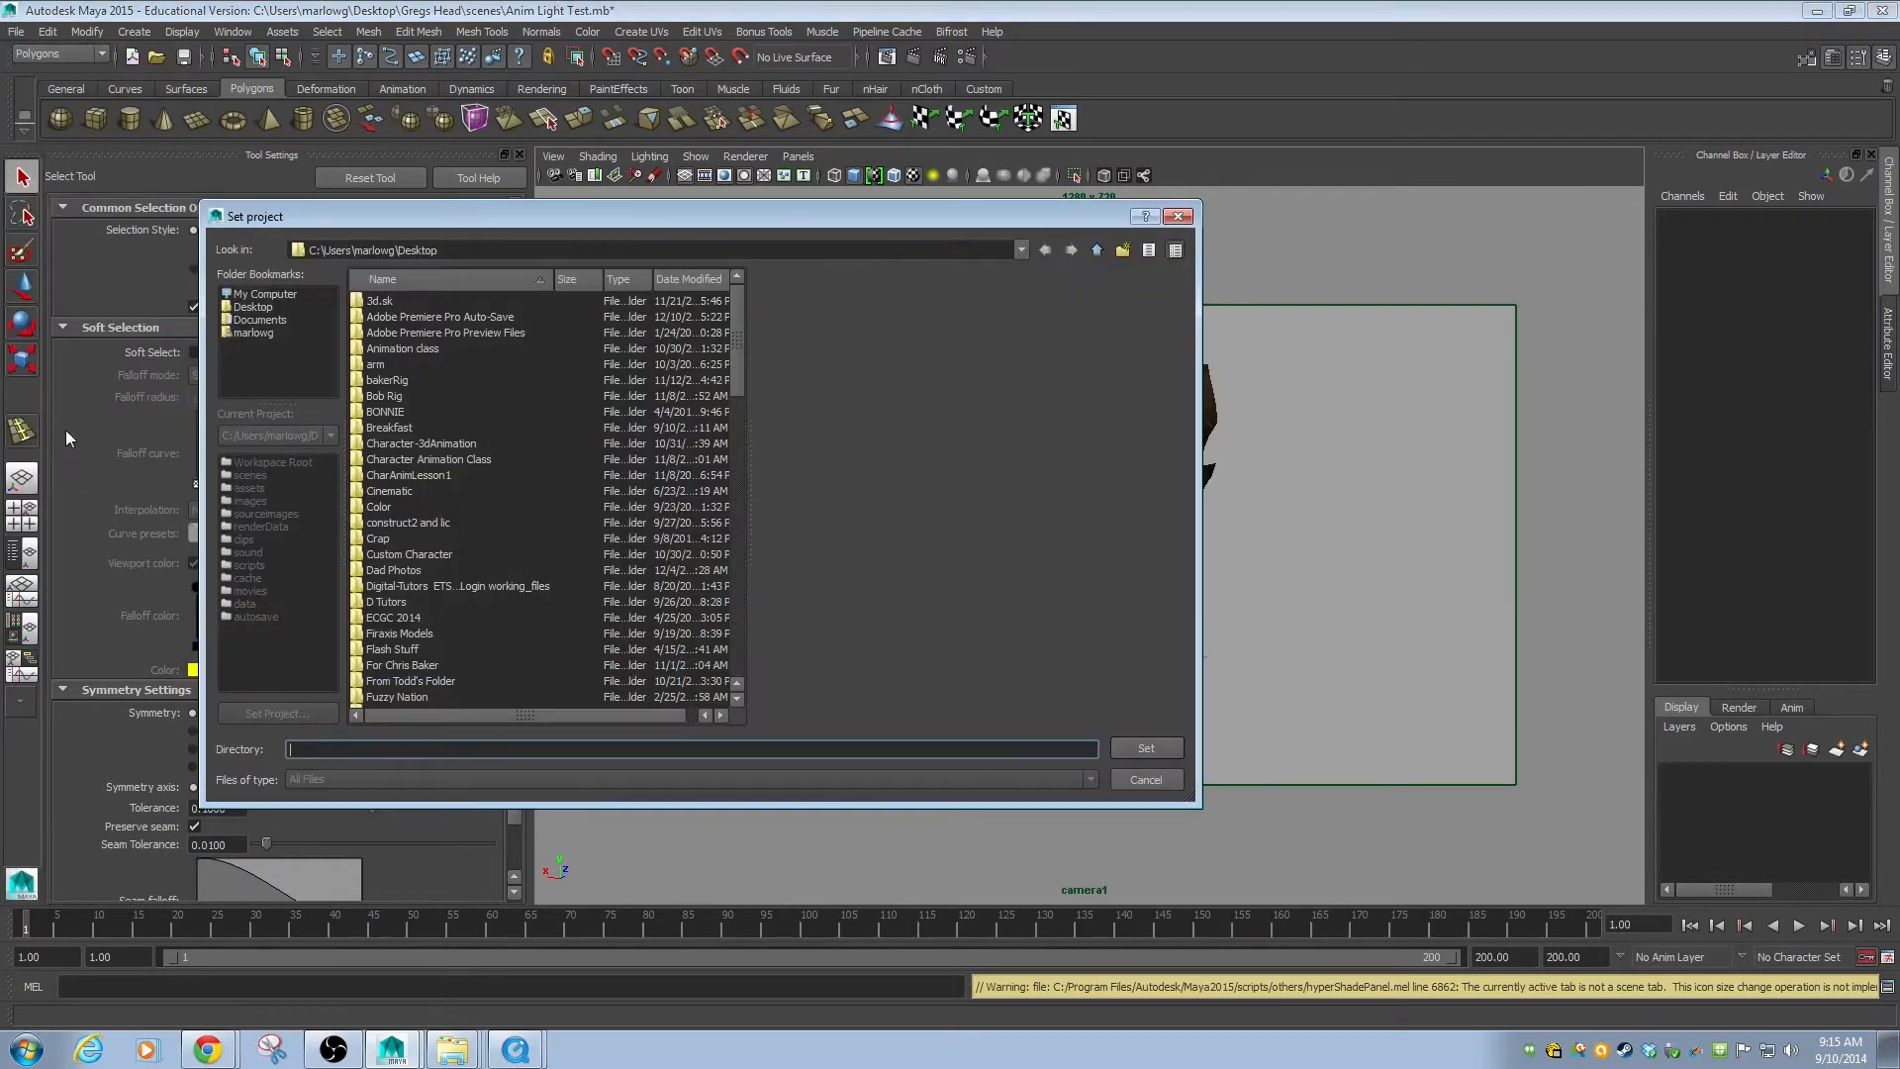
drag(738, 371, 735, 483)
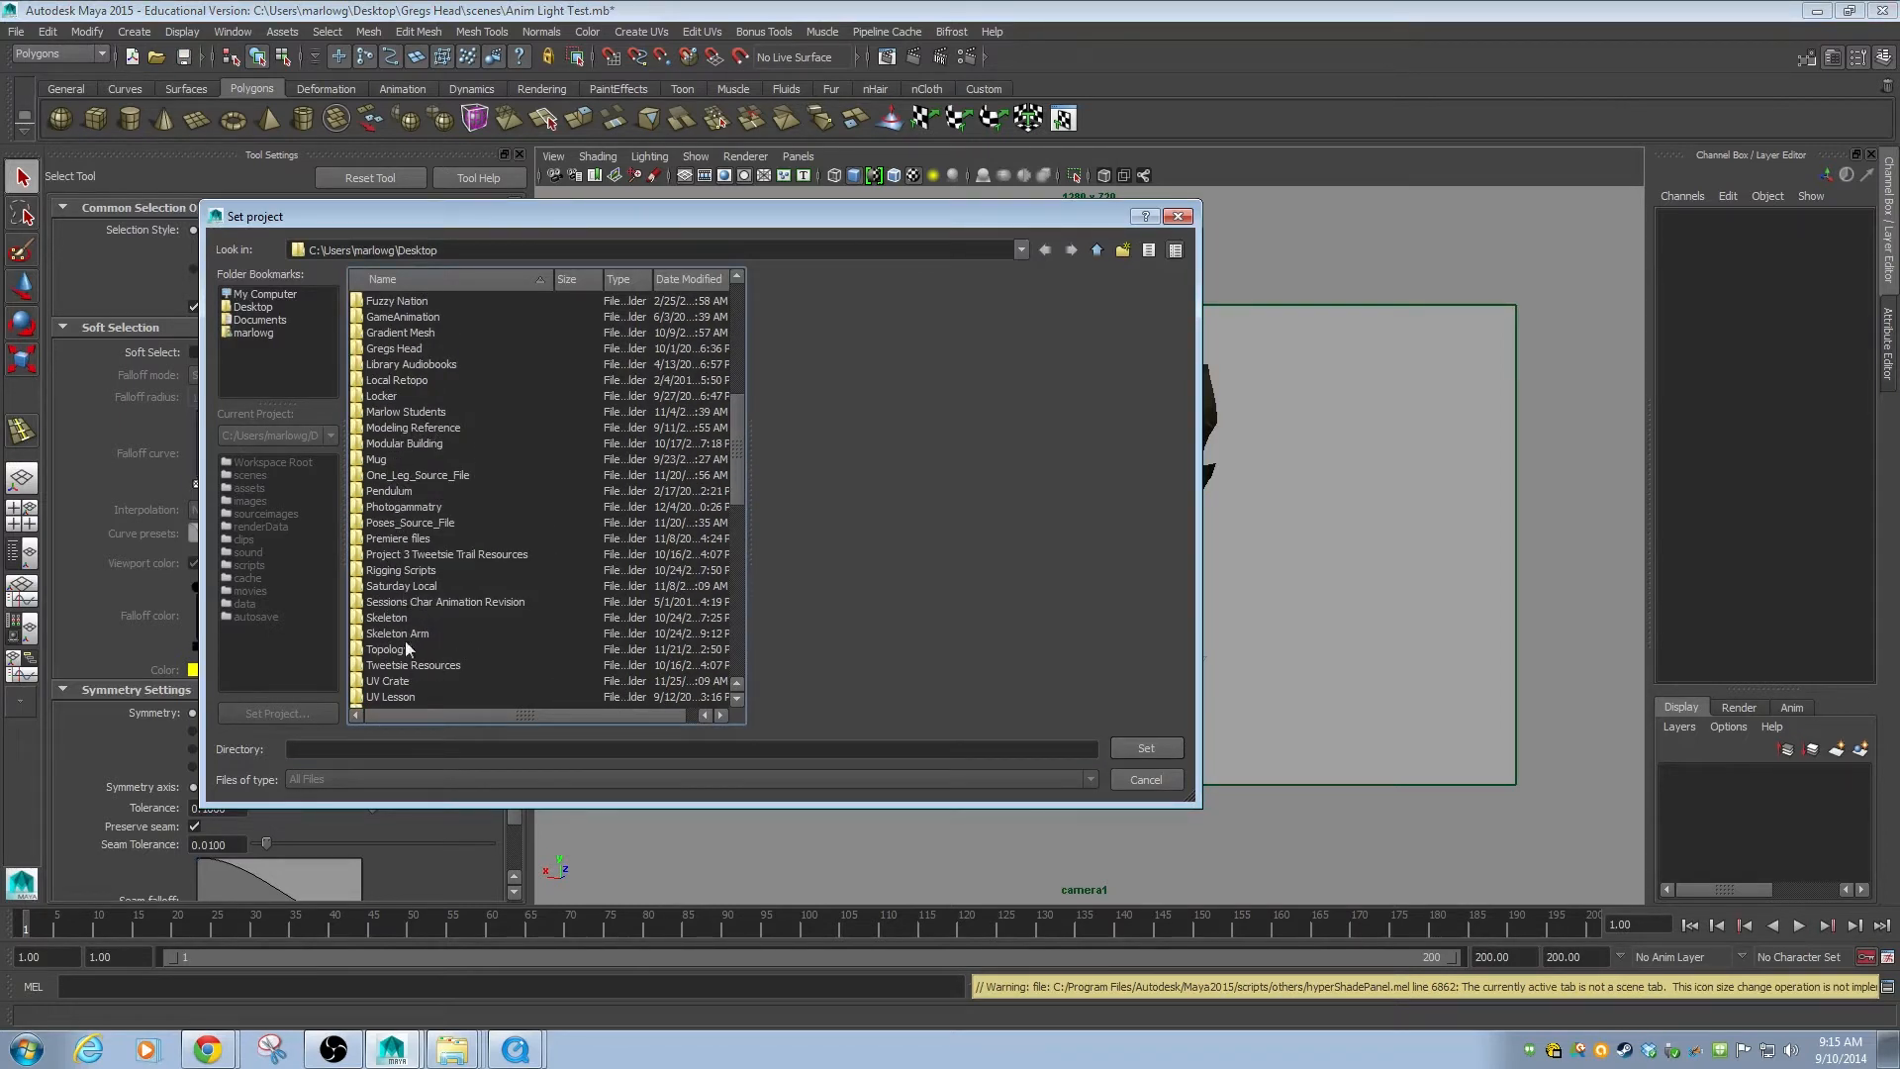
click(404, 349)
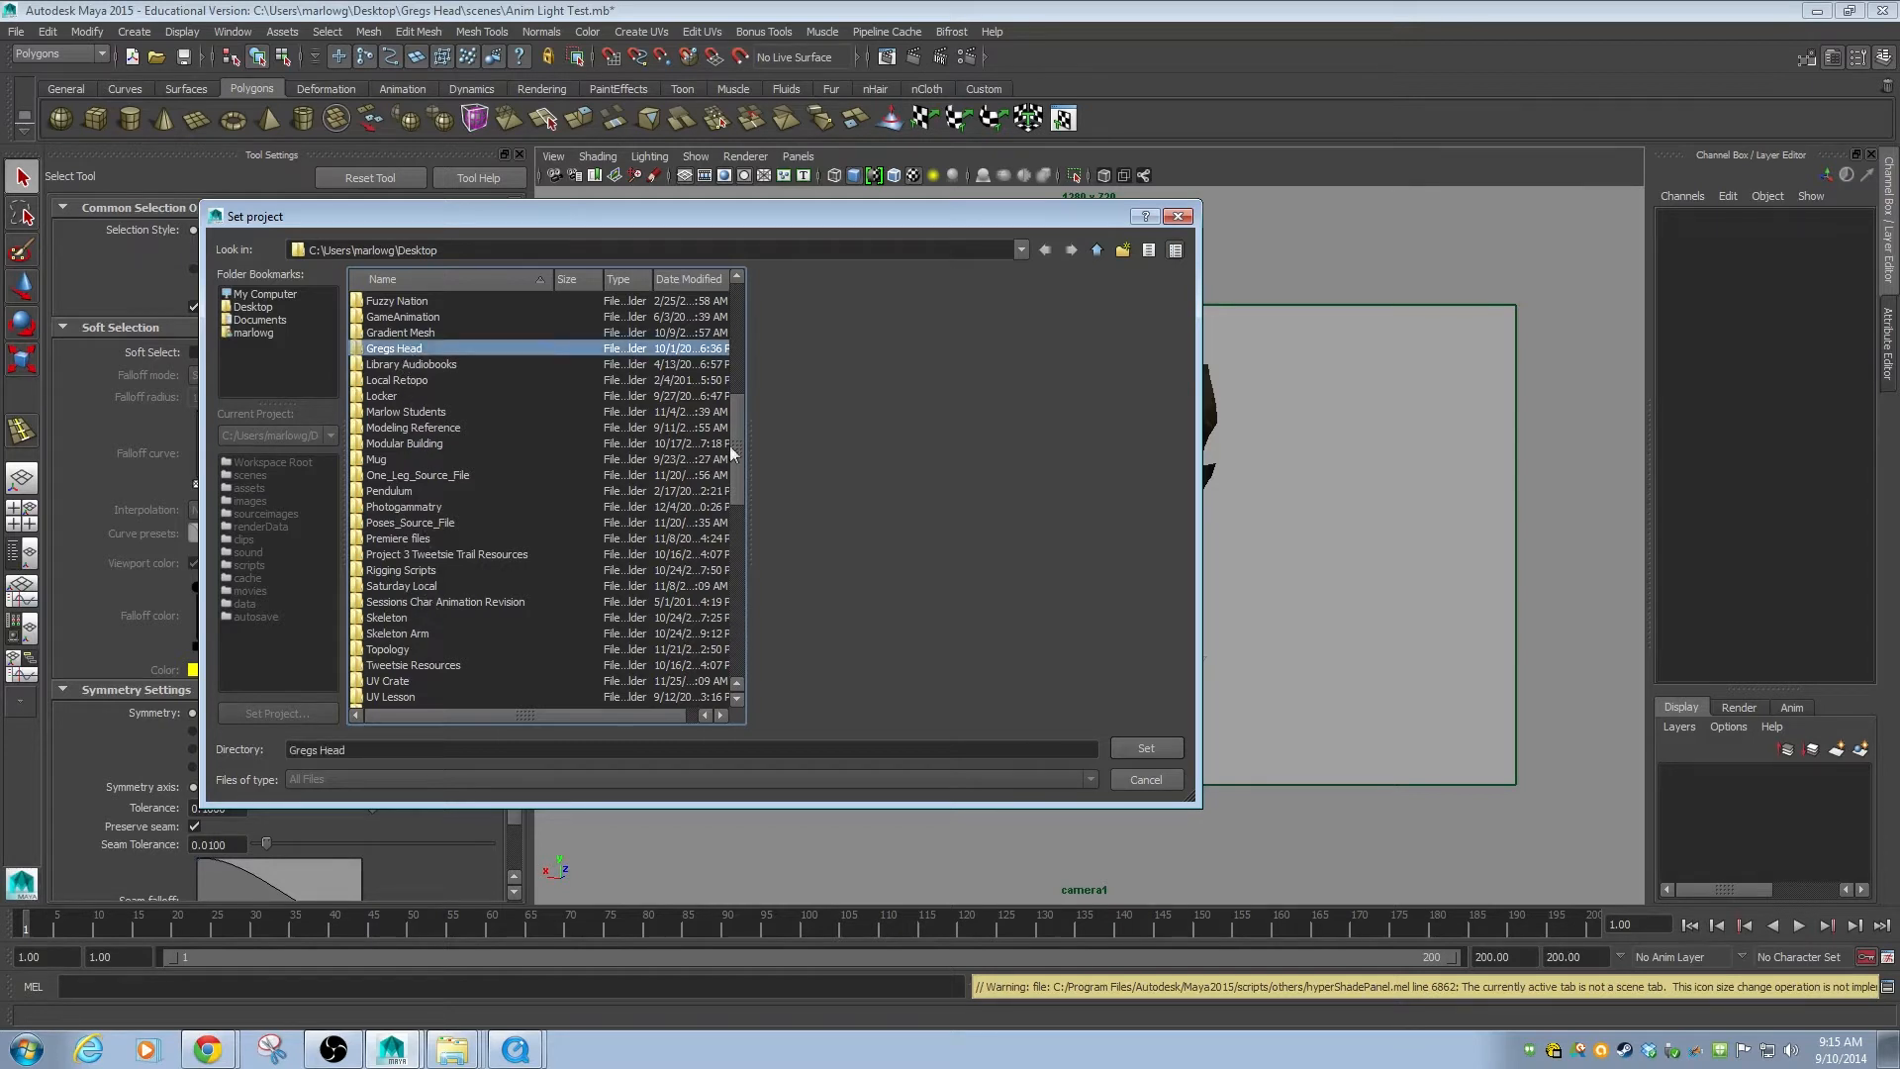
click(1127, 748)
Open the scene Anim Light Test.mb without saving changes to the current scene.
click(17, 32)
click(59, 79)
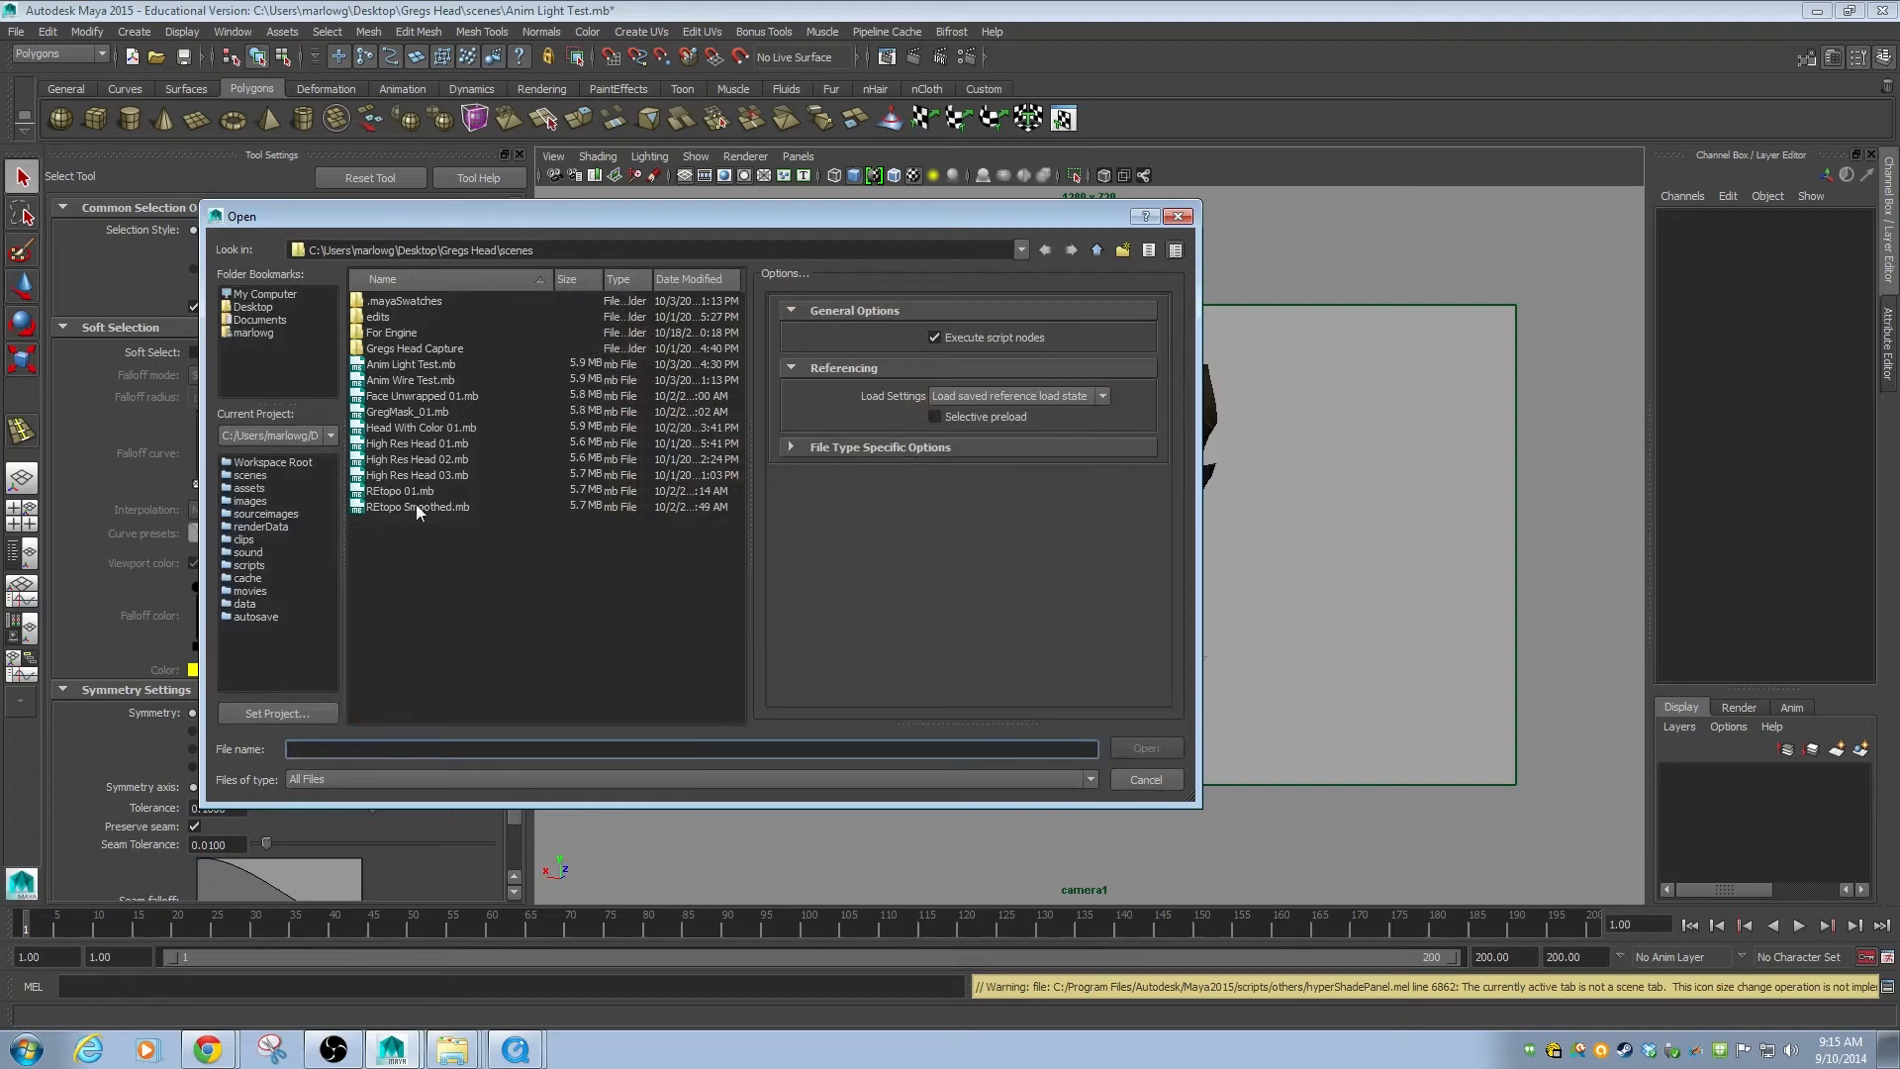
click(412, 365)
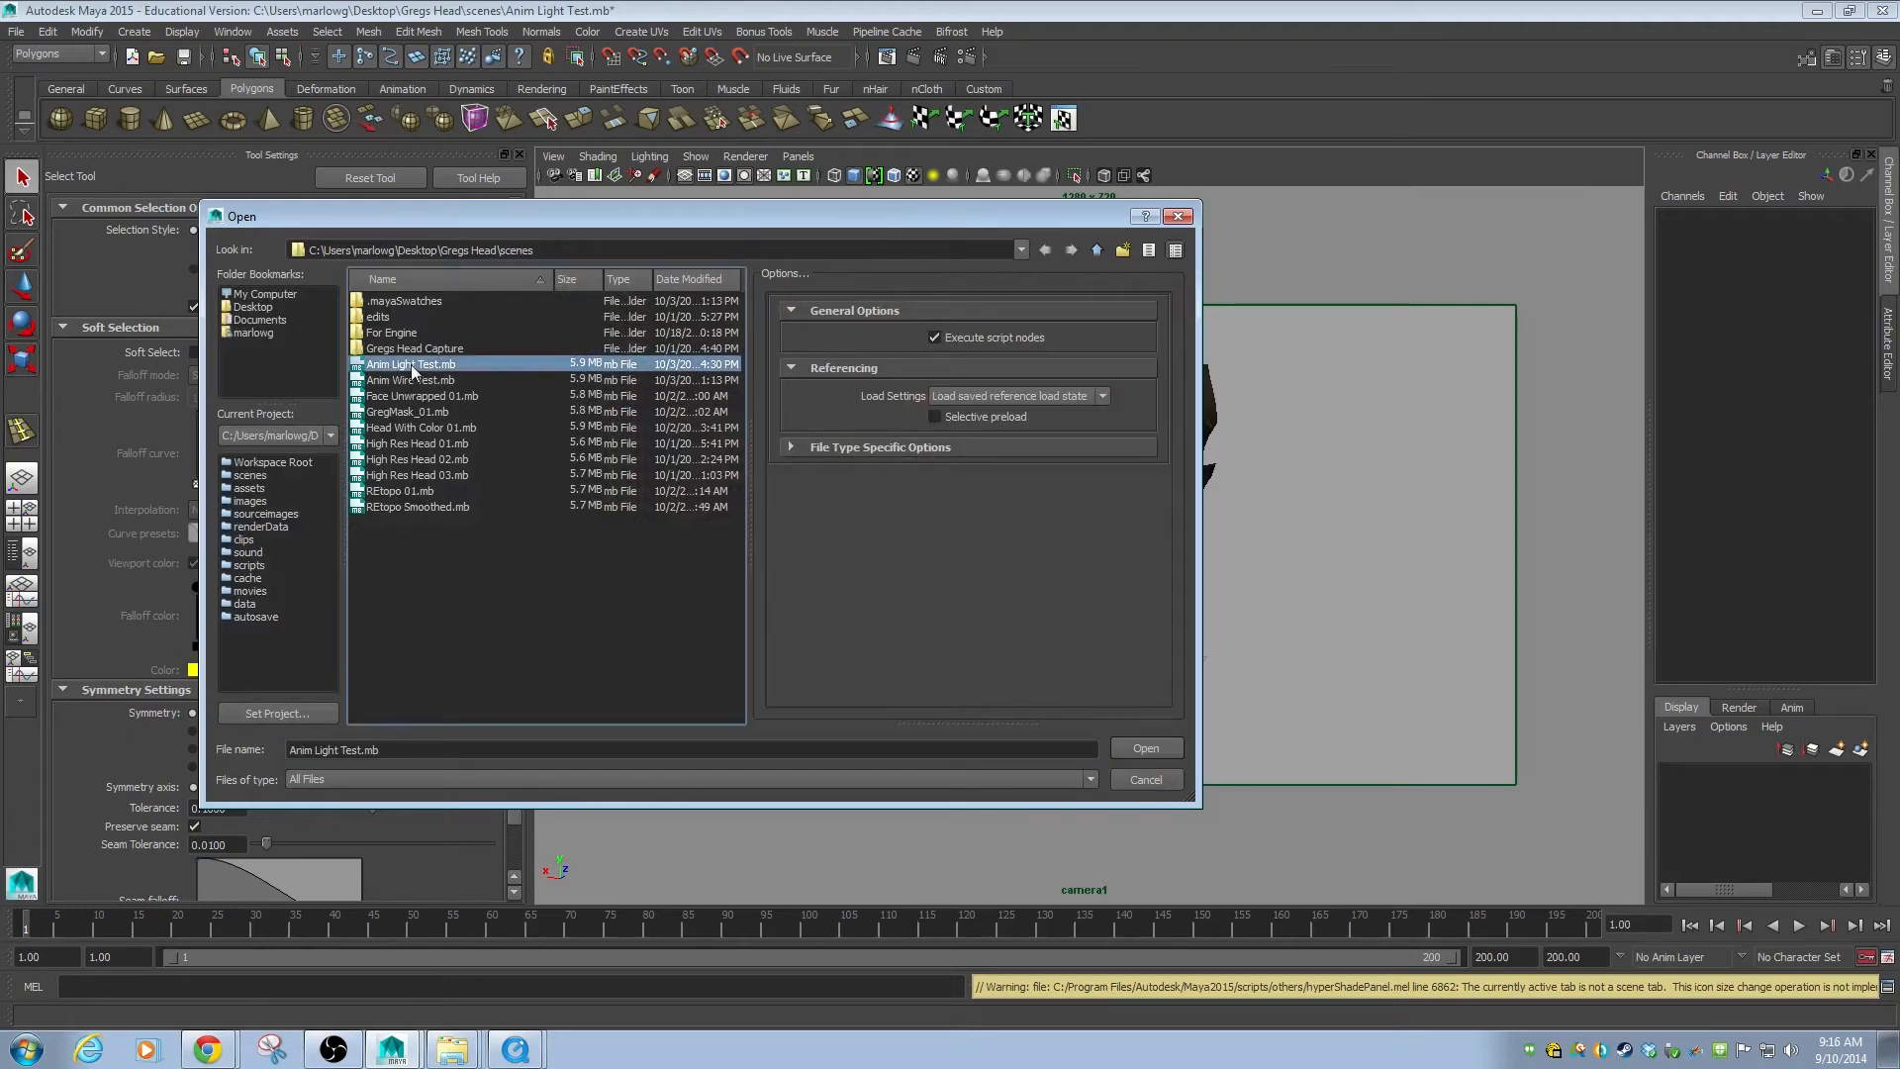
click(1146, 749)
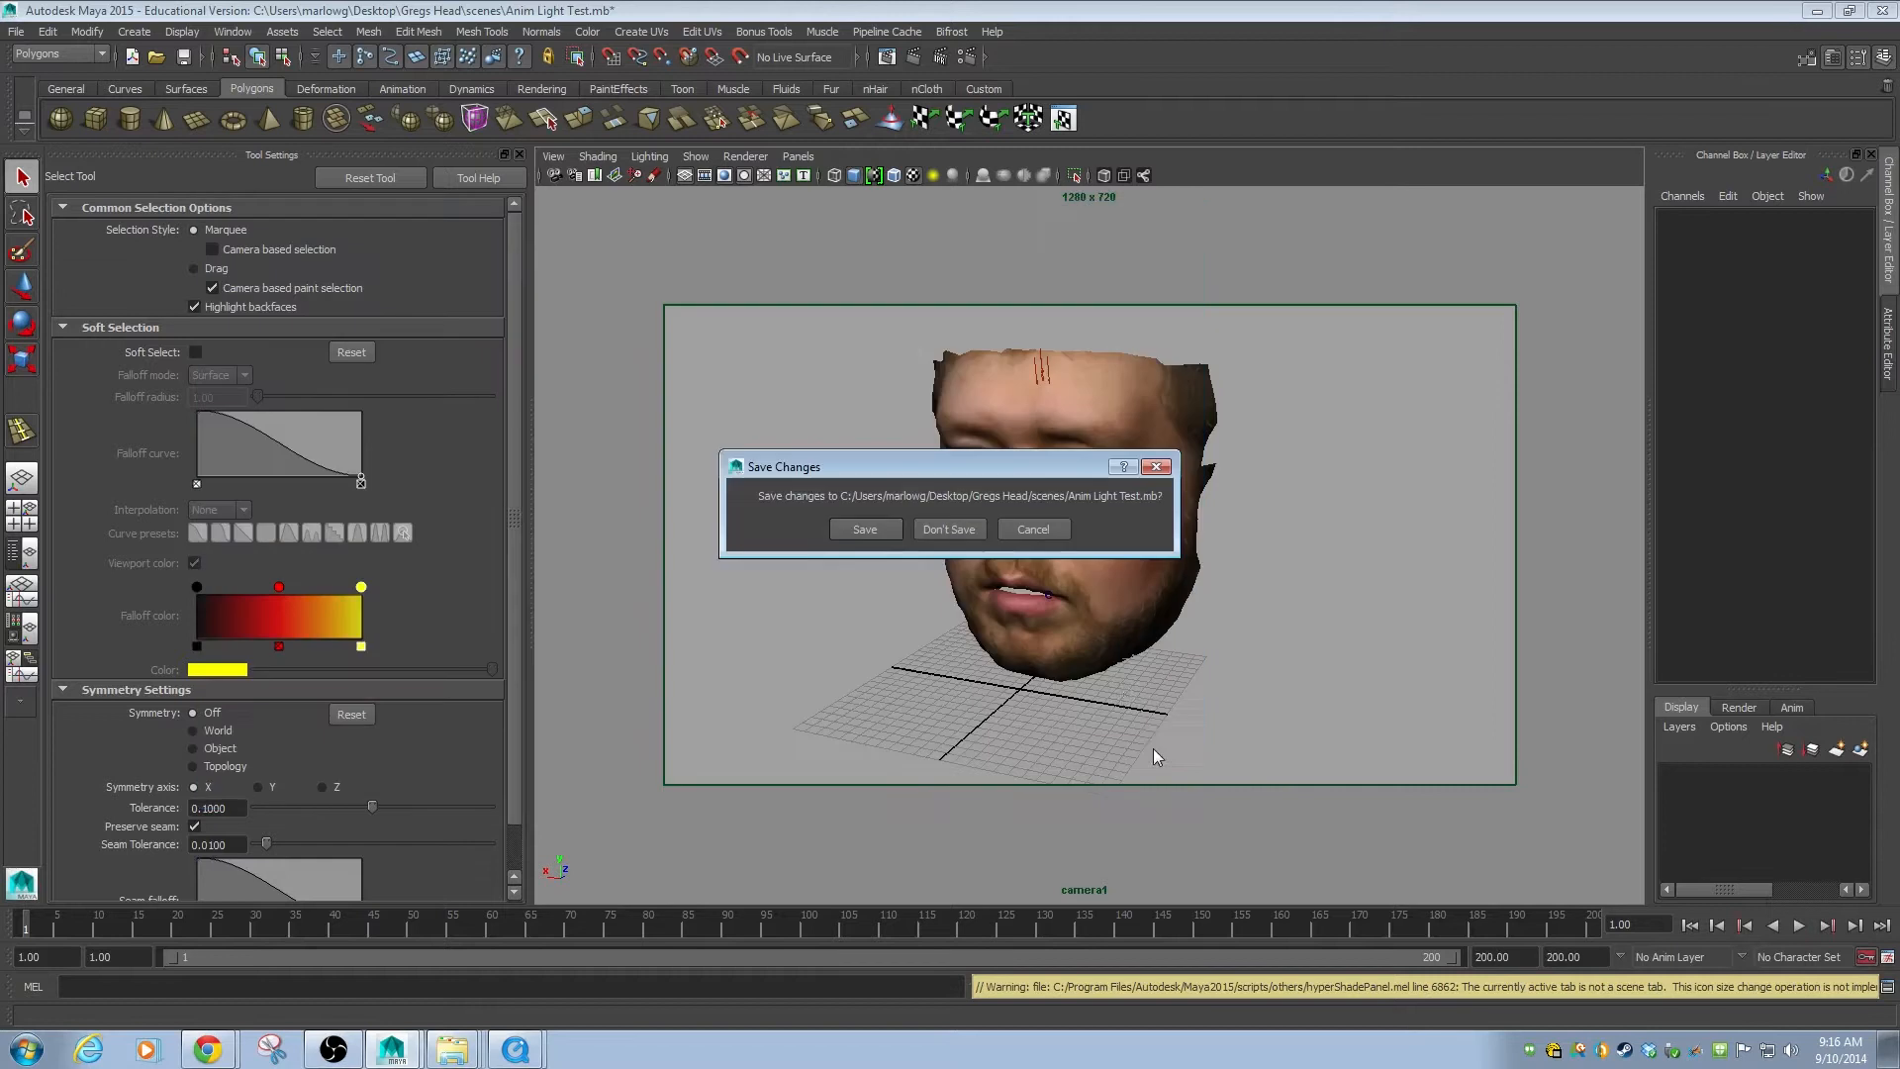
click(943, 525)
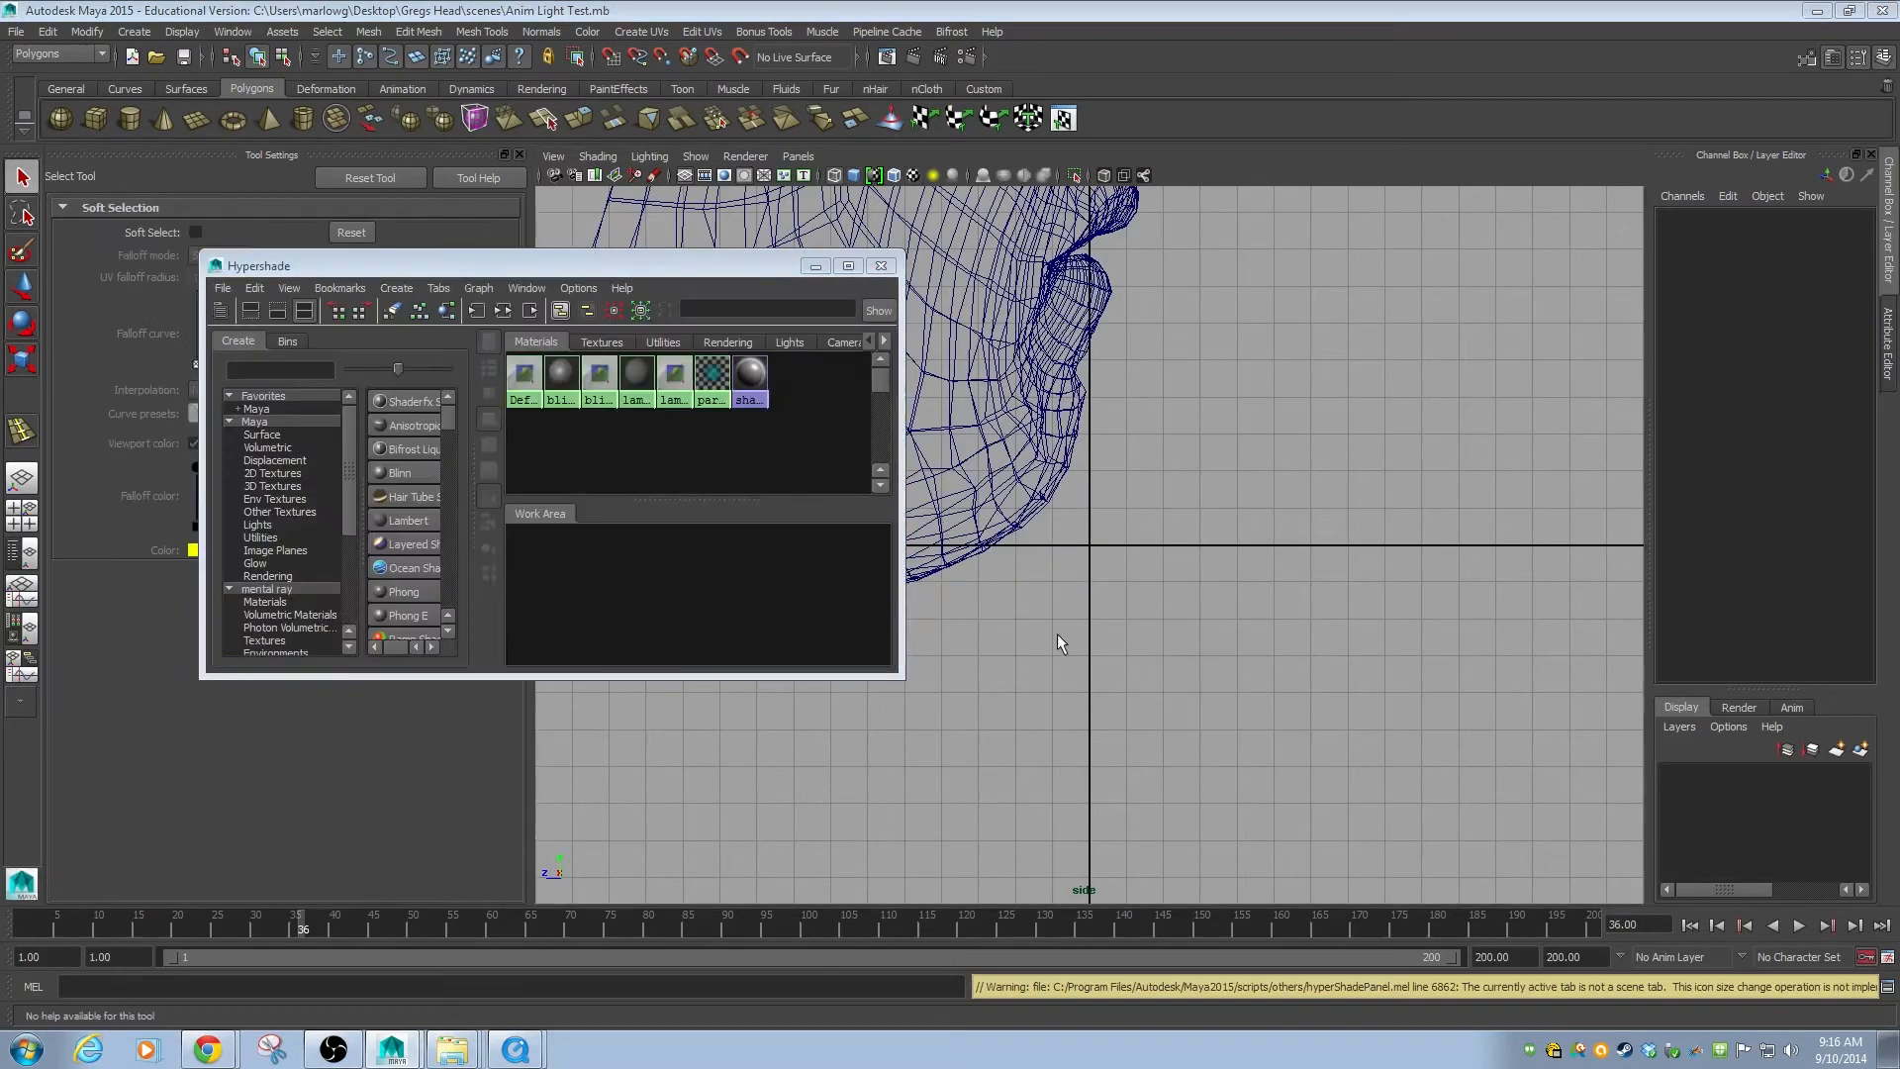
Close the Hypershade and show the scene through the persp camera at frame 1.
click(881, 266)
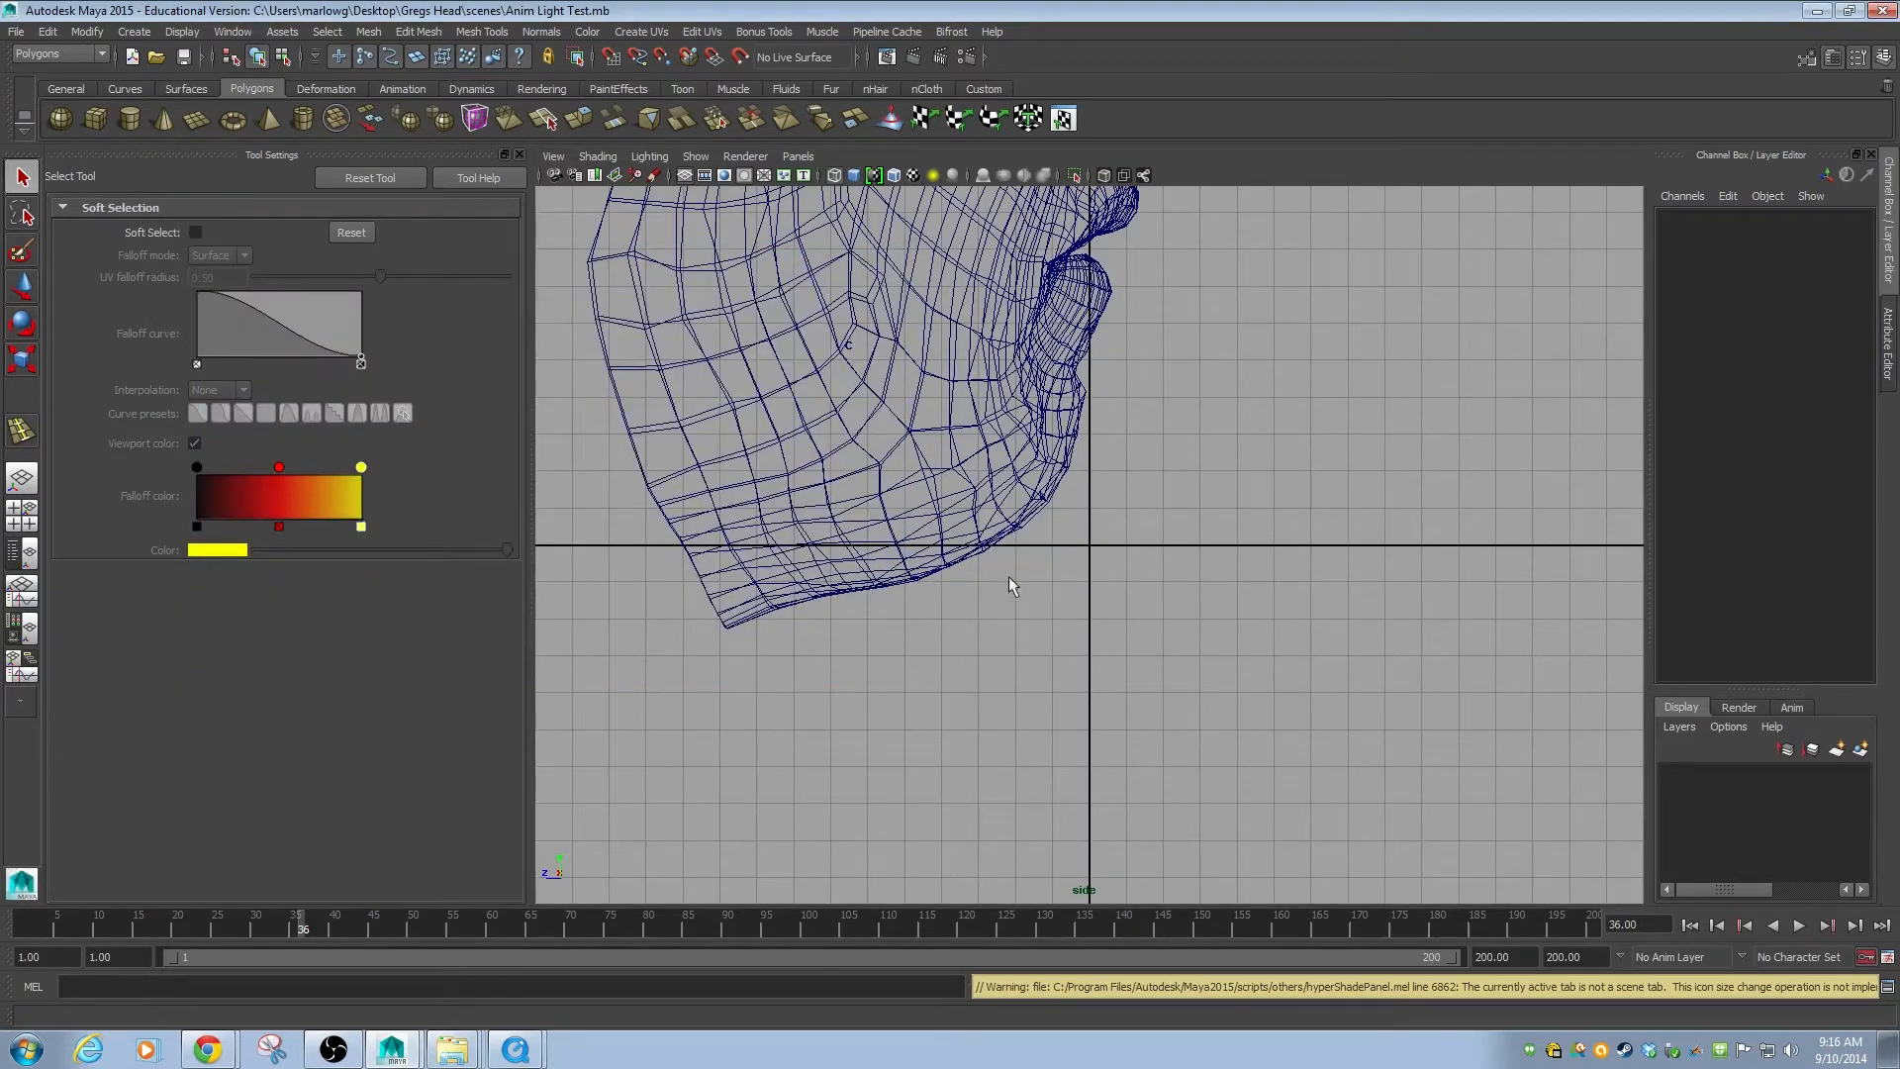
alt+middle_drag(1096, 509, 1078, 723)
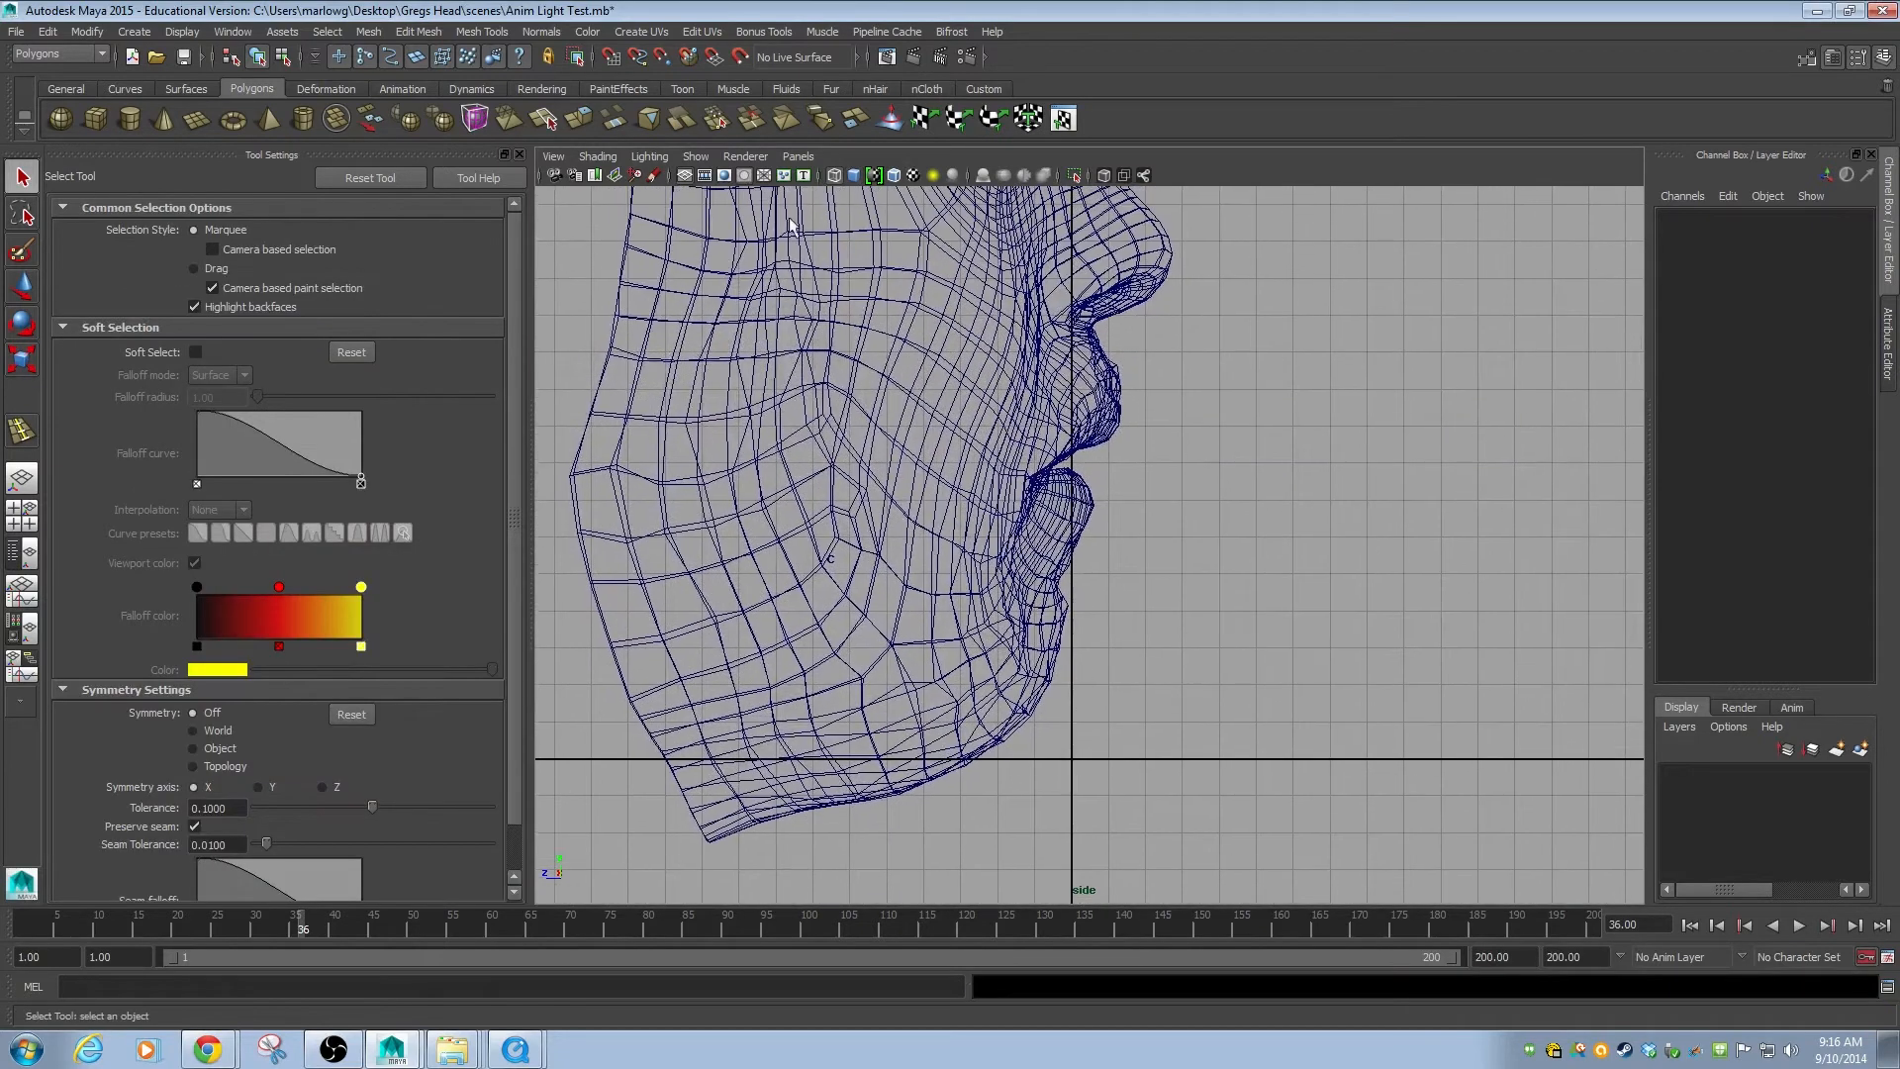
click(799, 158)
mouse_move(871, 175)
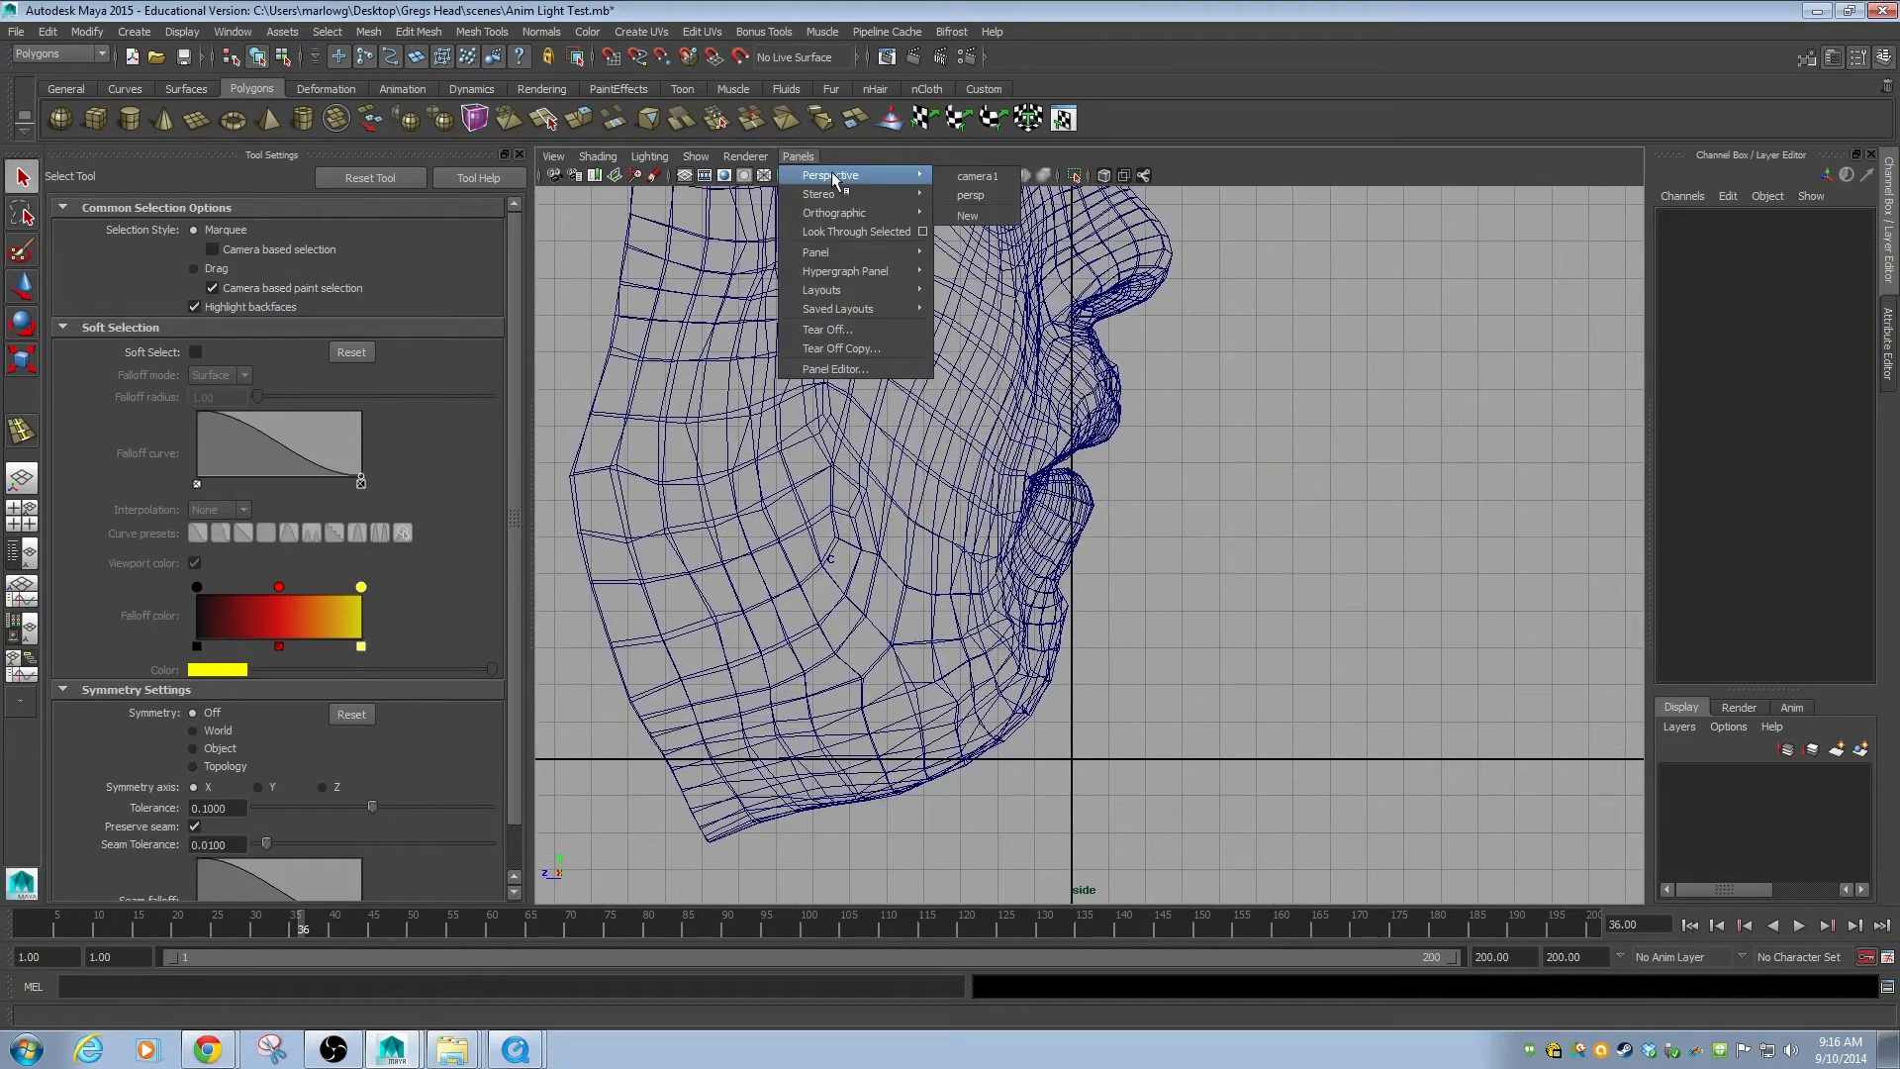
click(974, 195)
scroll(1372, 563, down, 5)
alt+drag(1359, 542, 1171, 552)
drag(145, 924, 20, 792)
Display the face mesh with textured shading in the perspective view and leave nothing selected.
click(1191, 578)
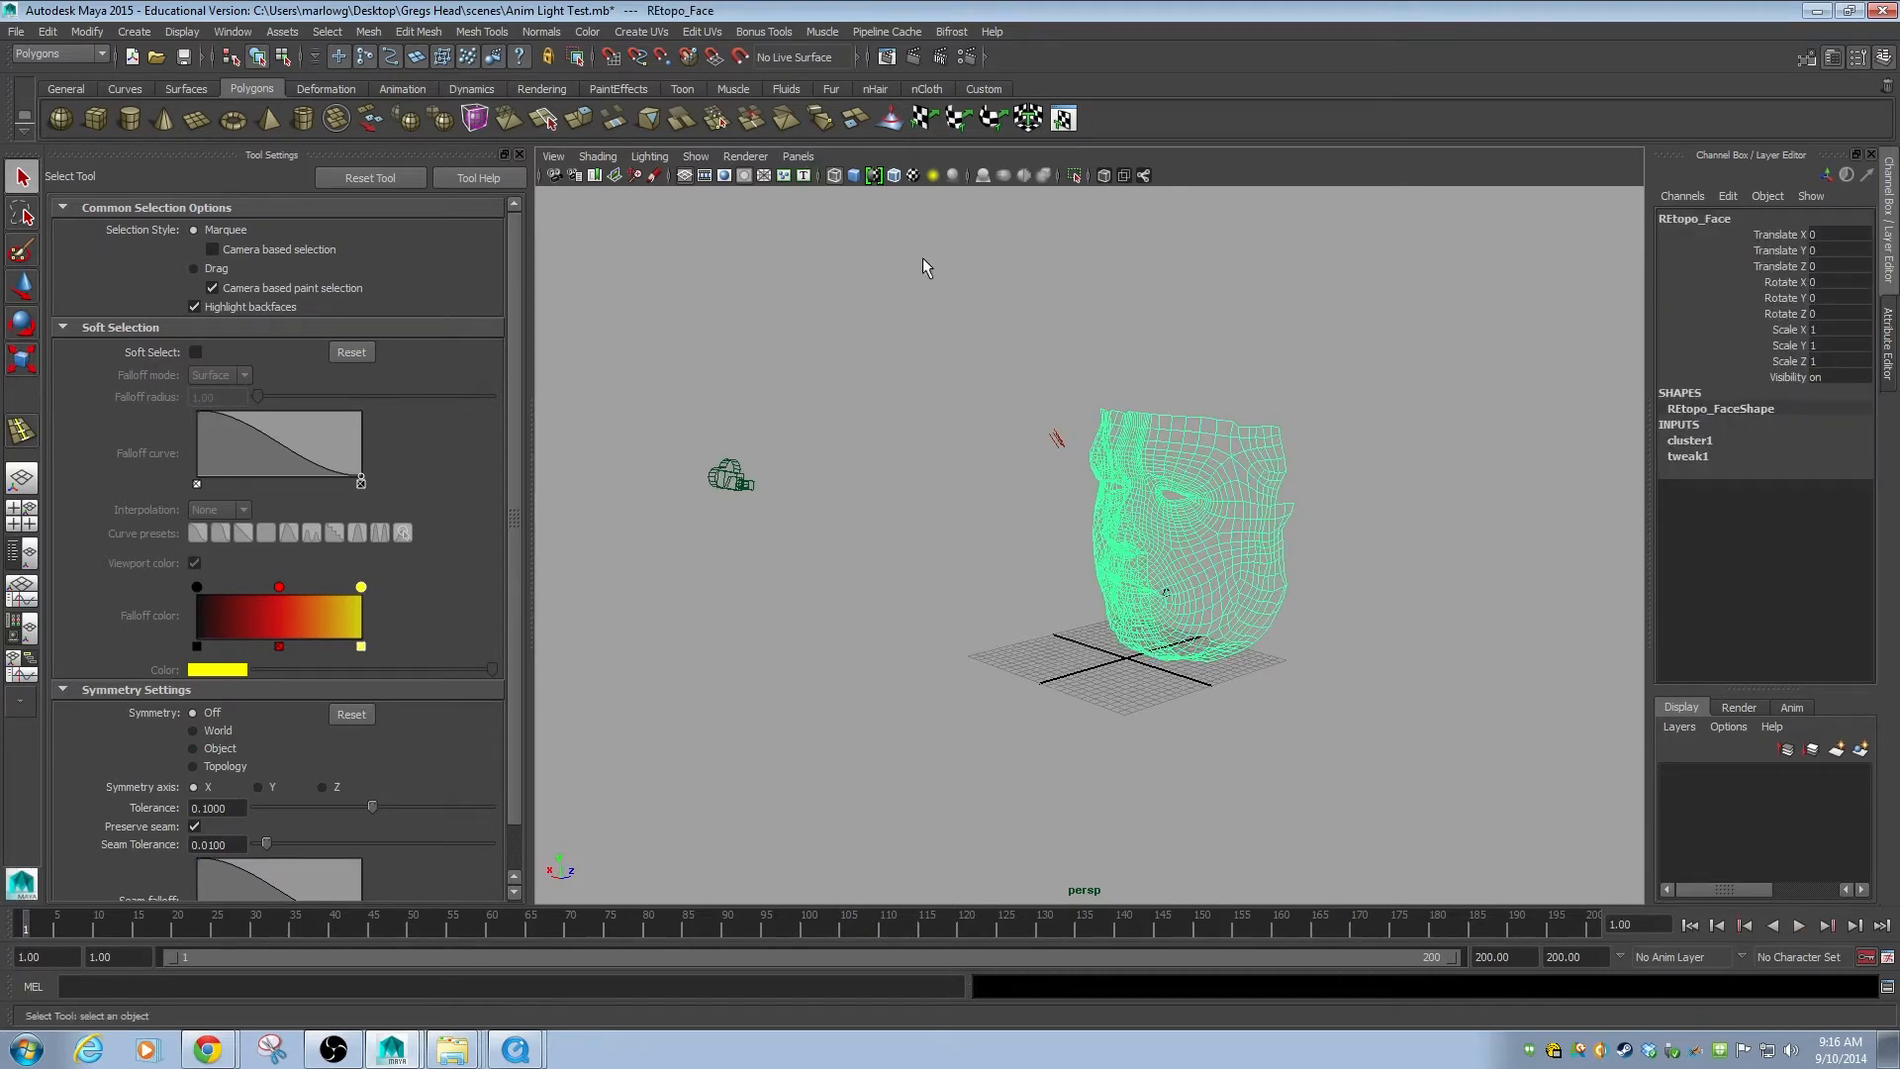
key(6)
click(899, 384)
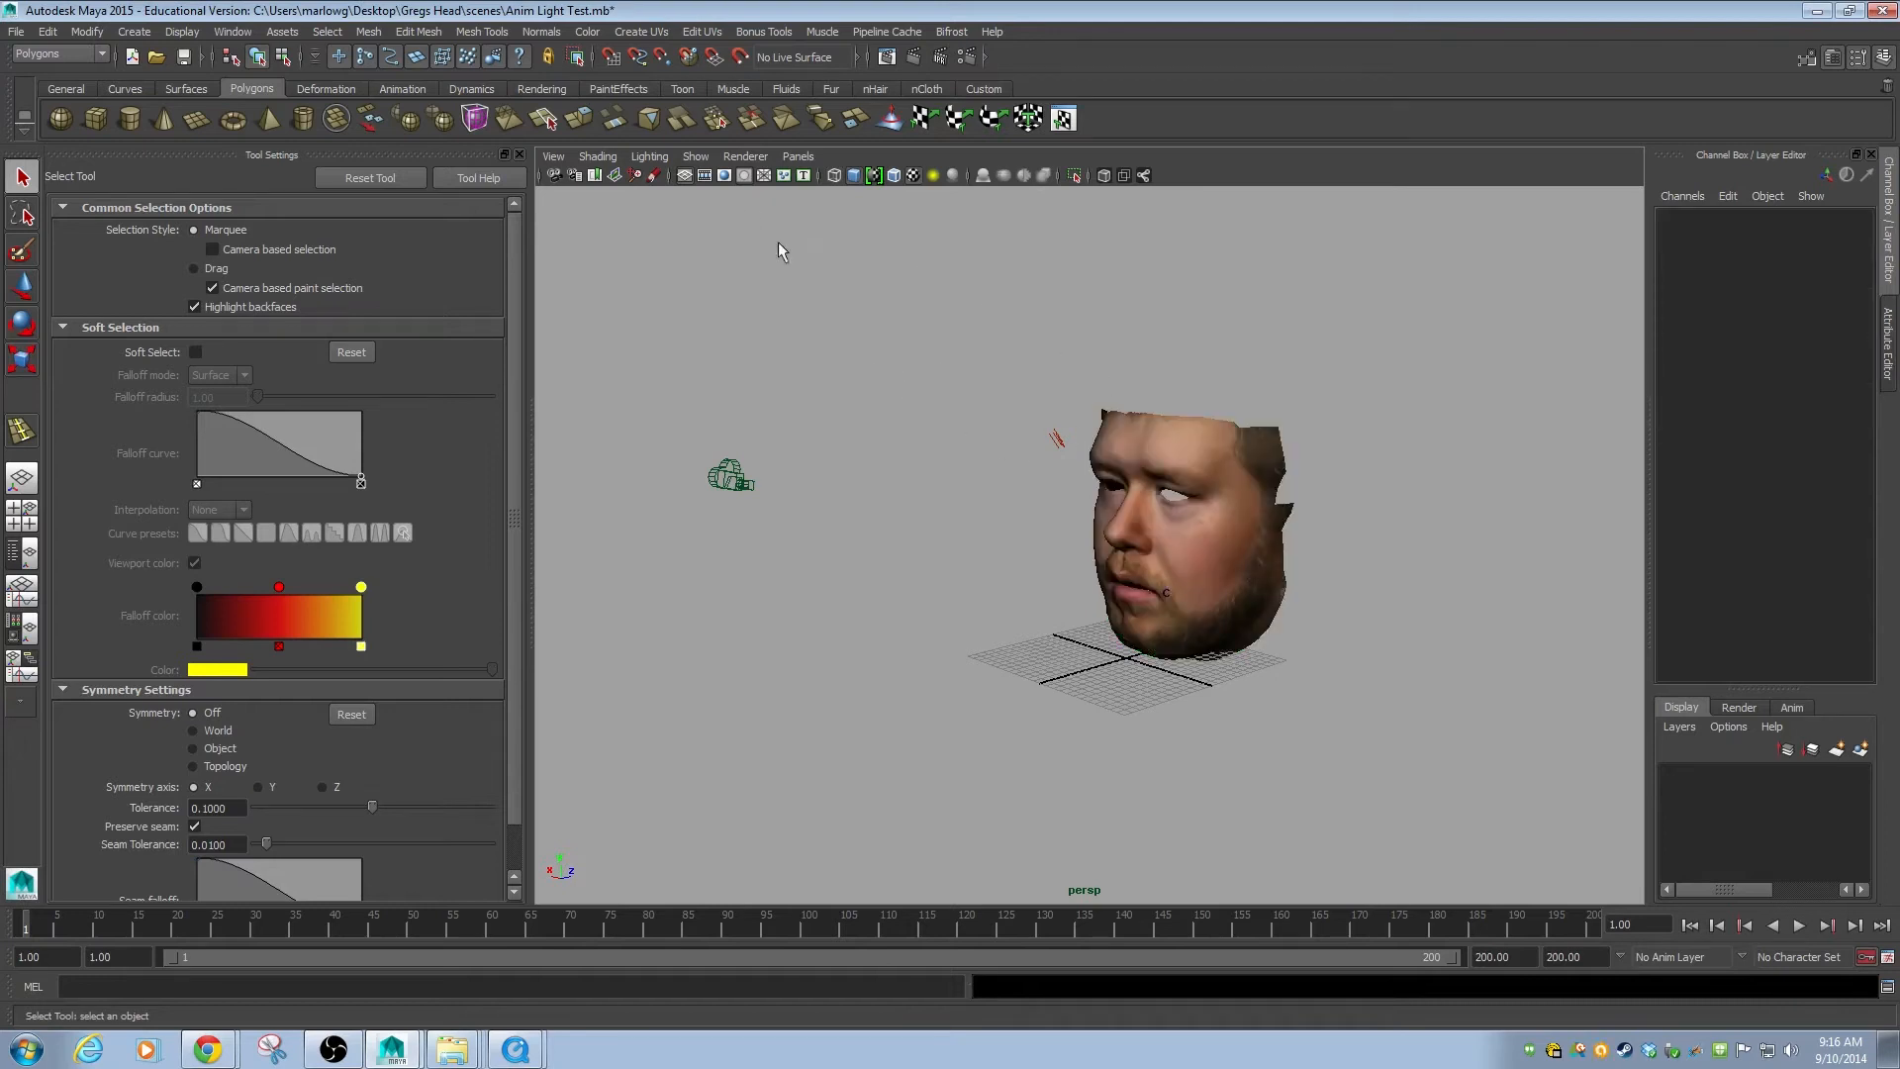
Look through camera1 at frame 1 and toggle its resolution gate off and back on.
click(803, 155)
mouse_move(807, 176)
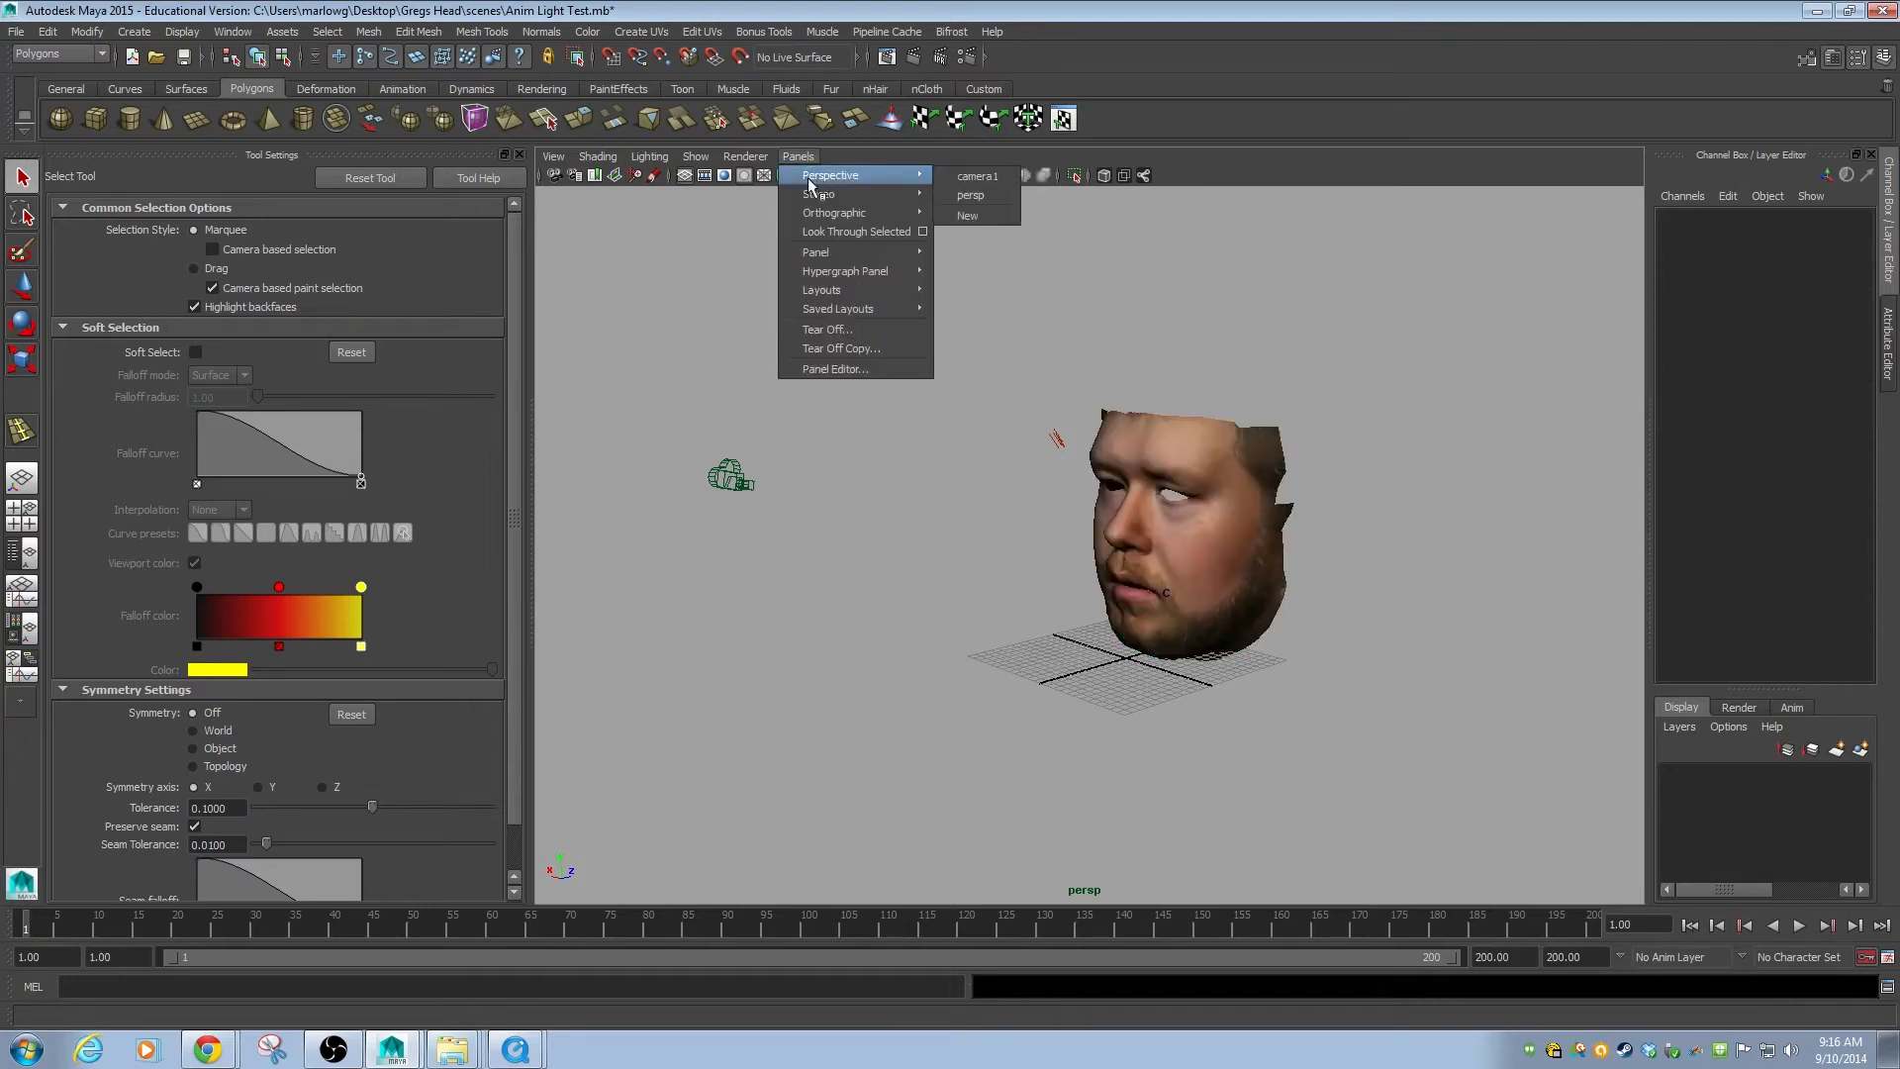
click(977, 176)
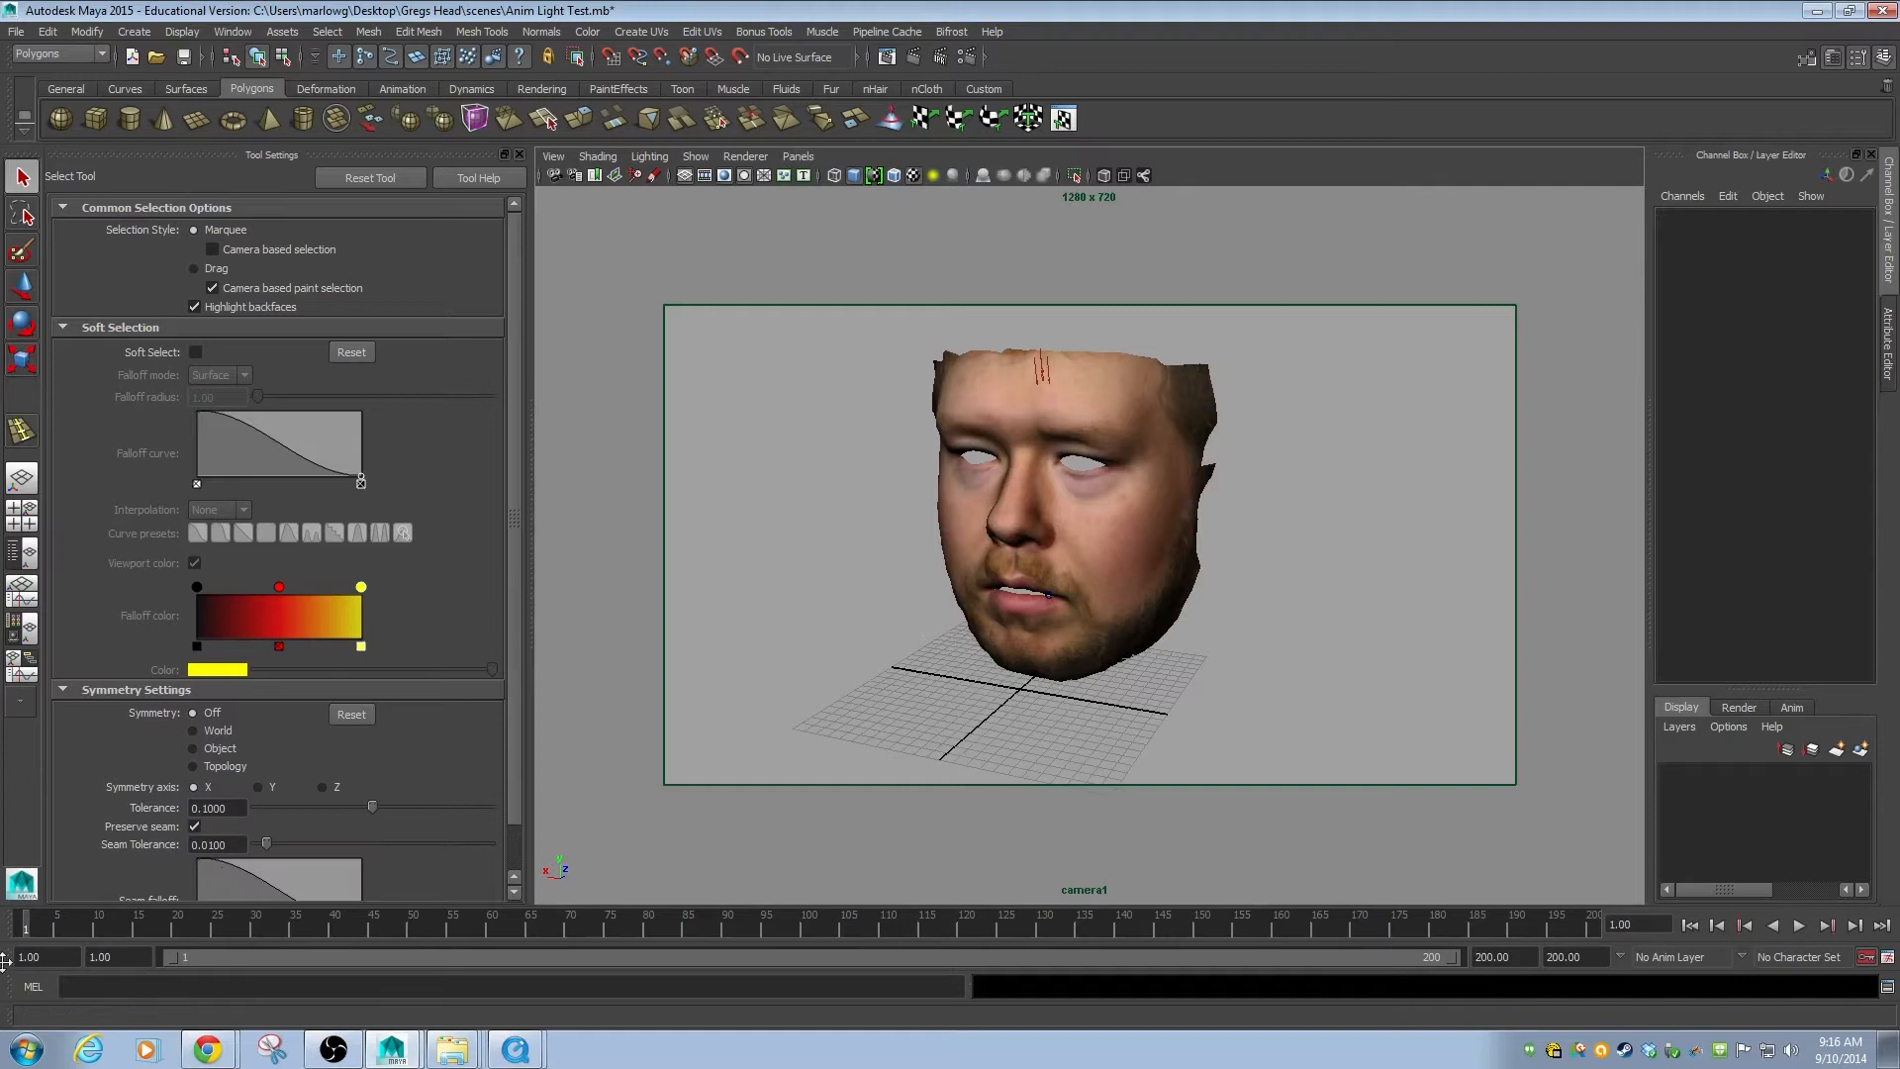
drag(34, 922, 6, 871)
click(723, 176)
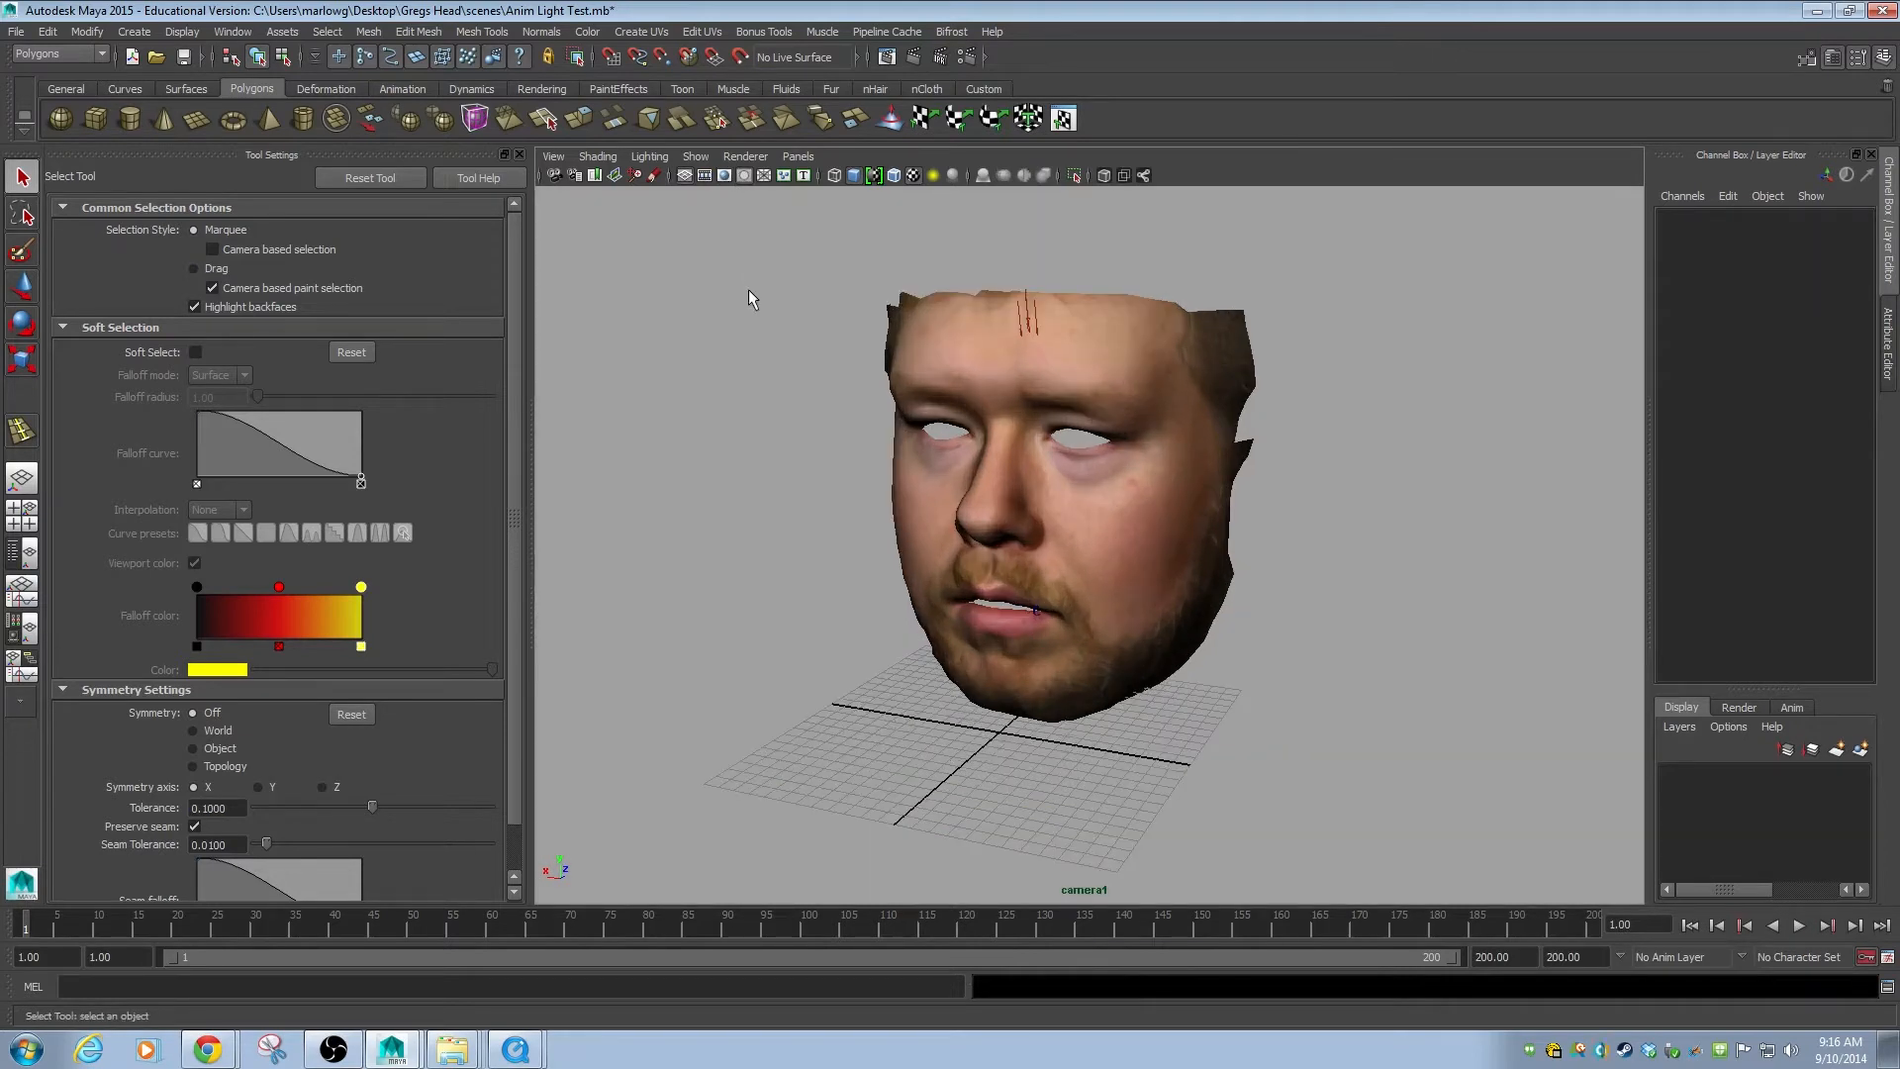
click(724, 176)
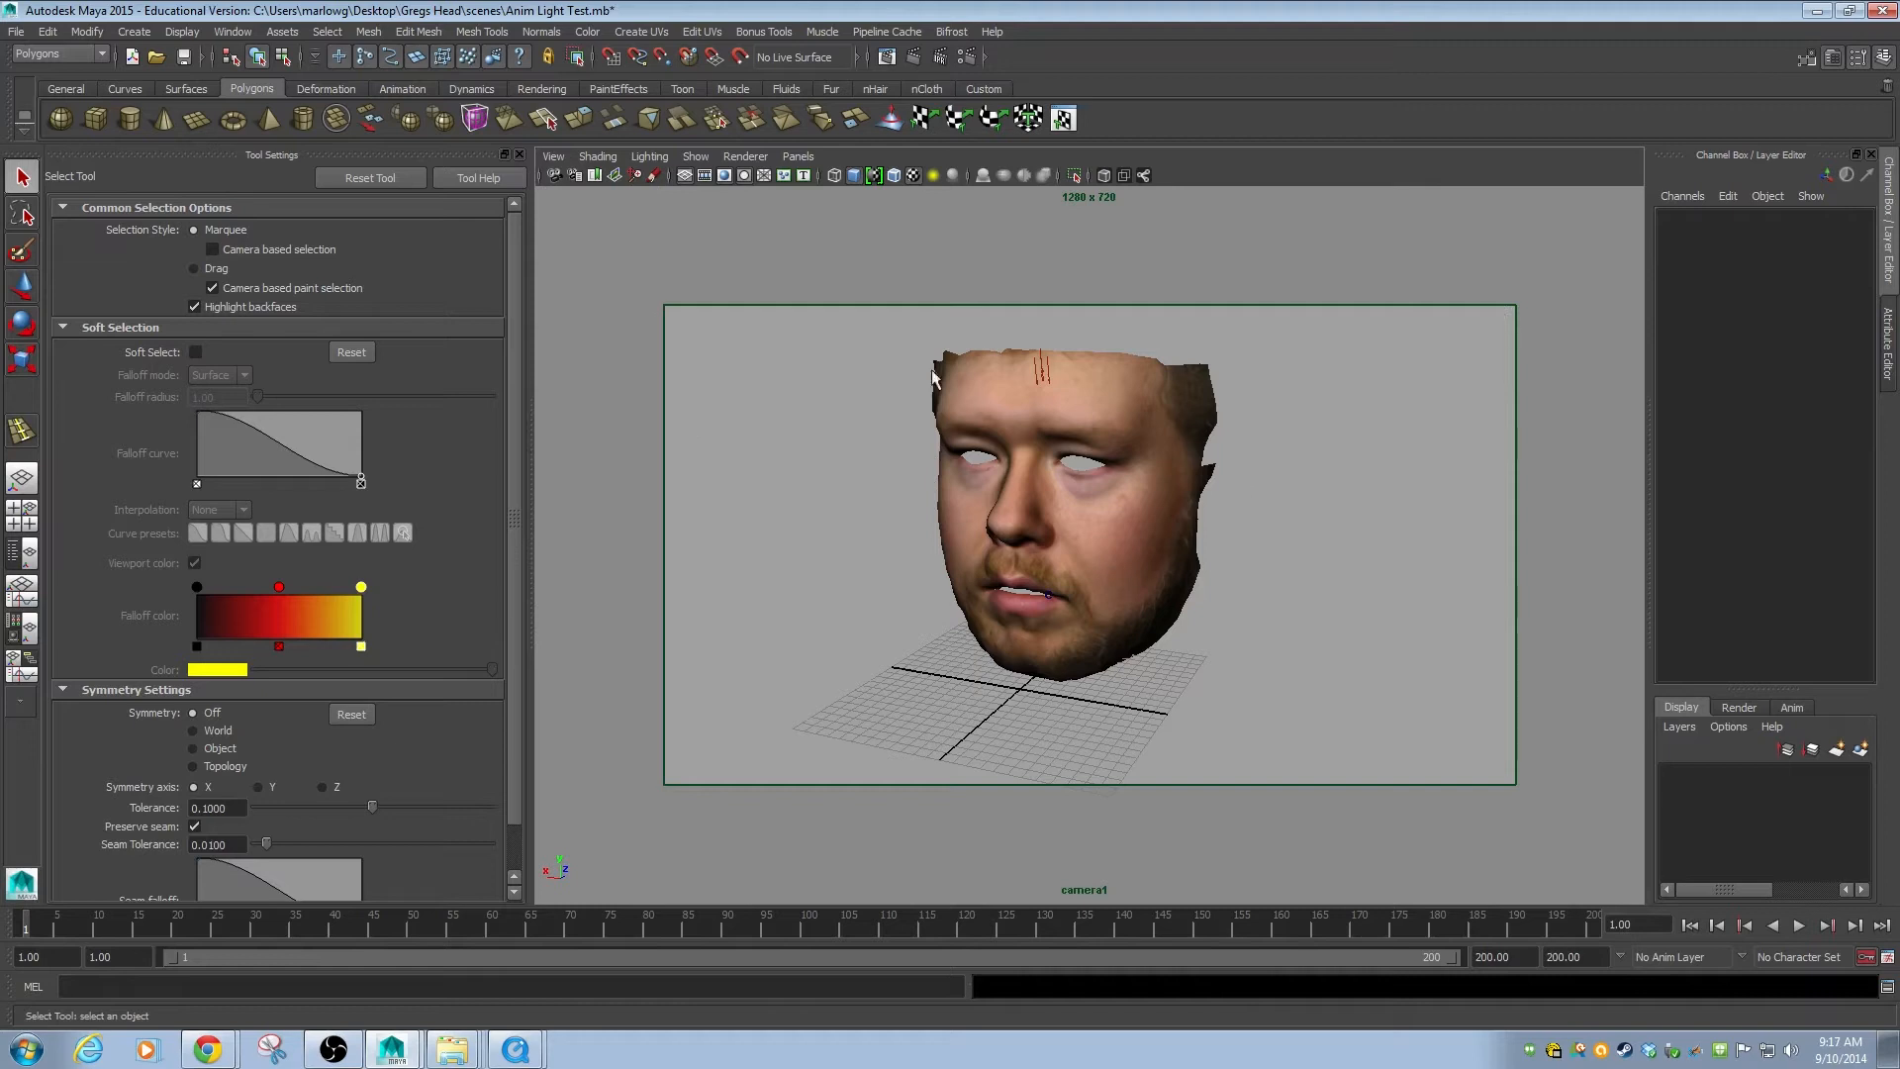
Select camera1 and expand the Display Options in its shape attributes.
click(554, 175)
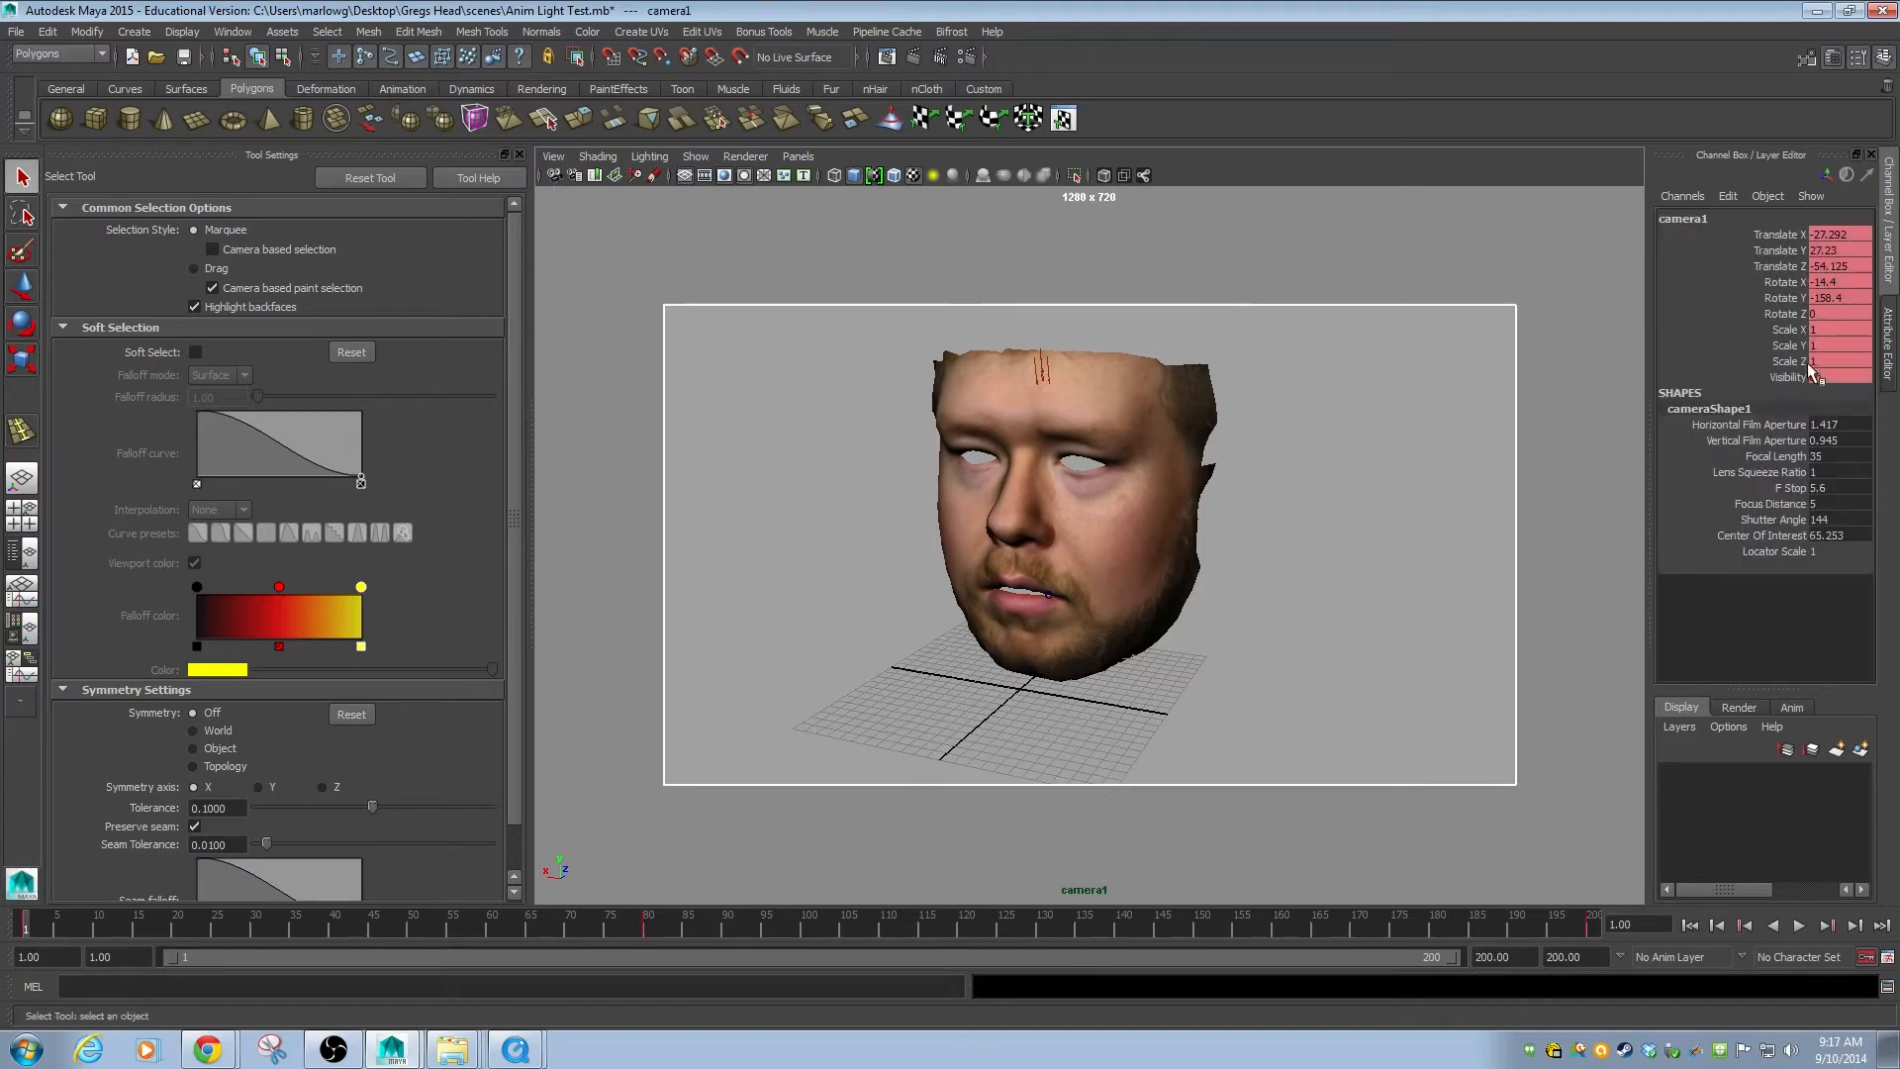
click(1890, 346)
scroll(1659, 626, down, 5)
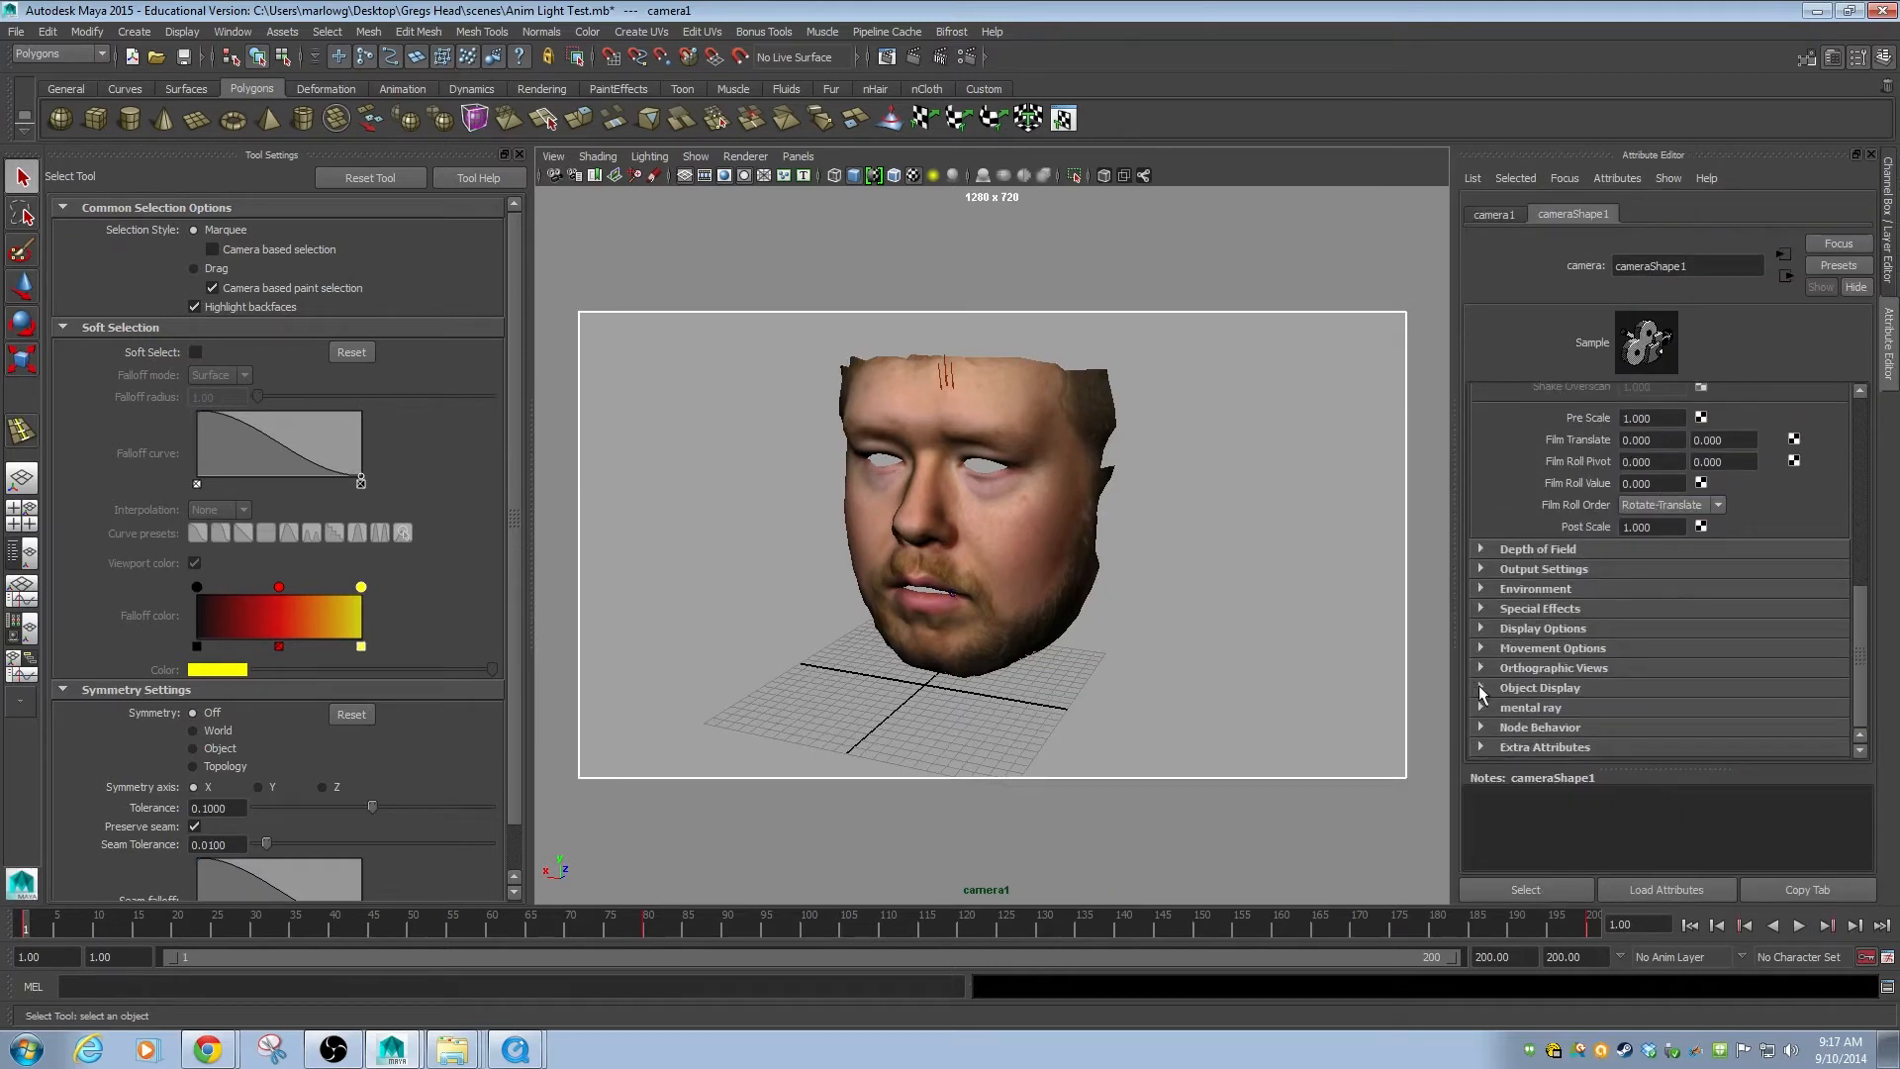
click(1483, 633)
scroll(1658, 696, down, 2)
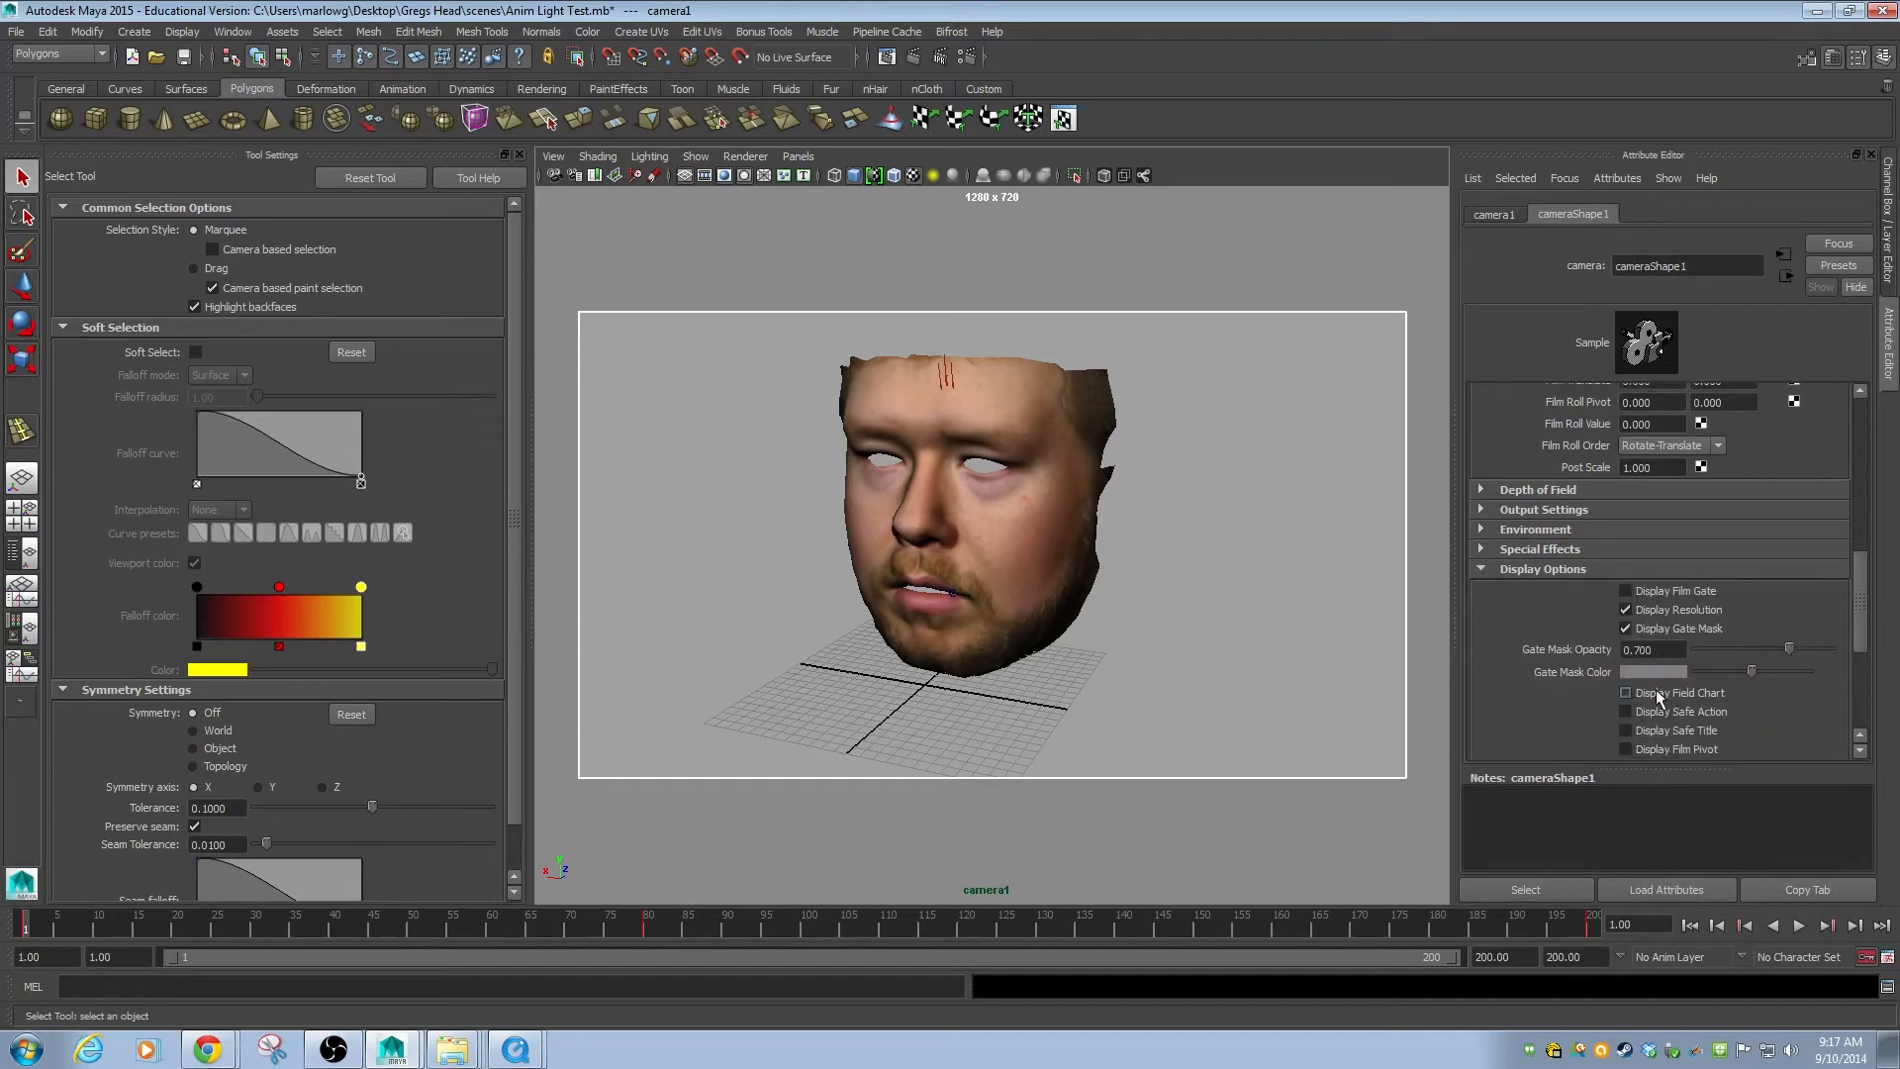
scroll(1654, 696, down, 2)
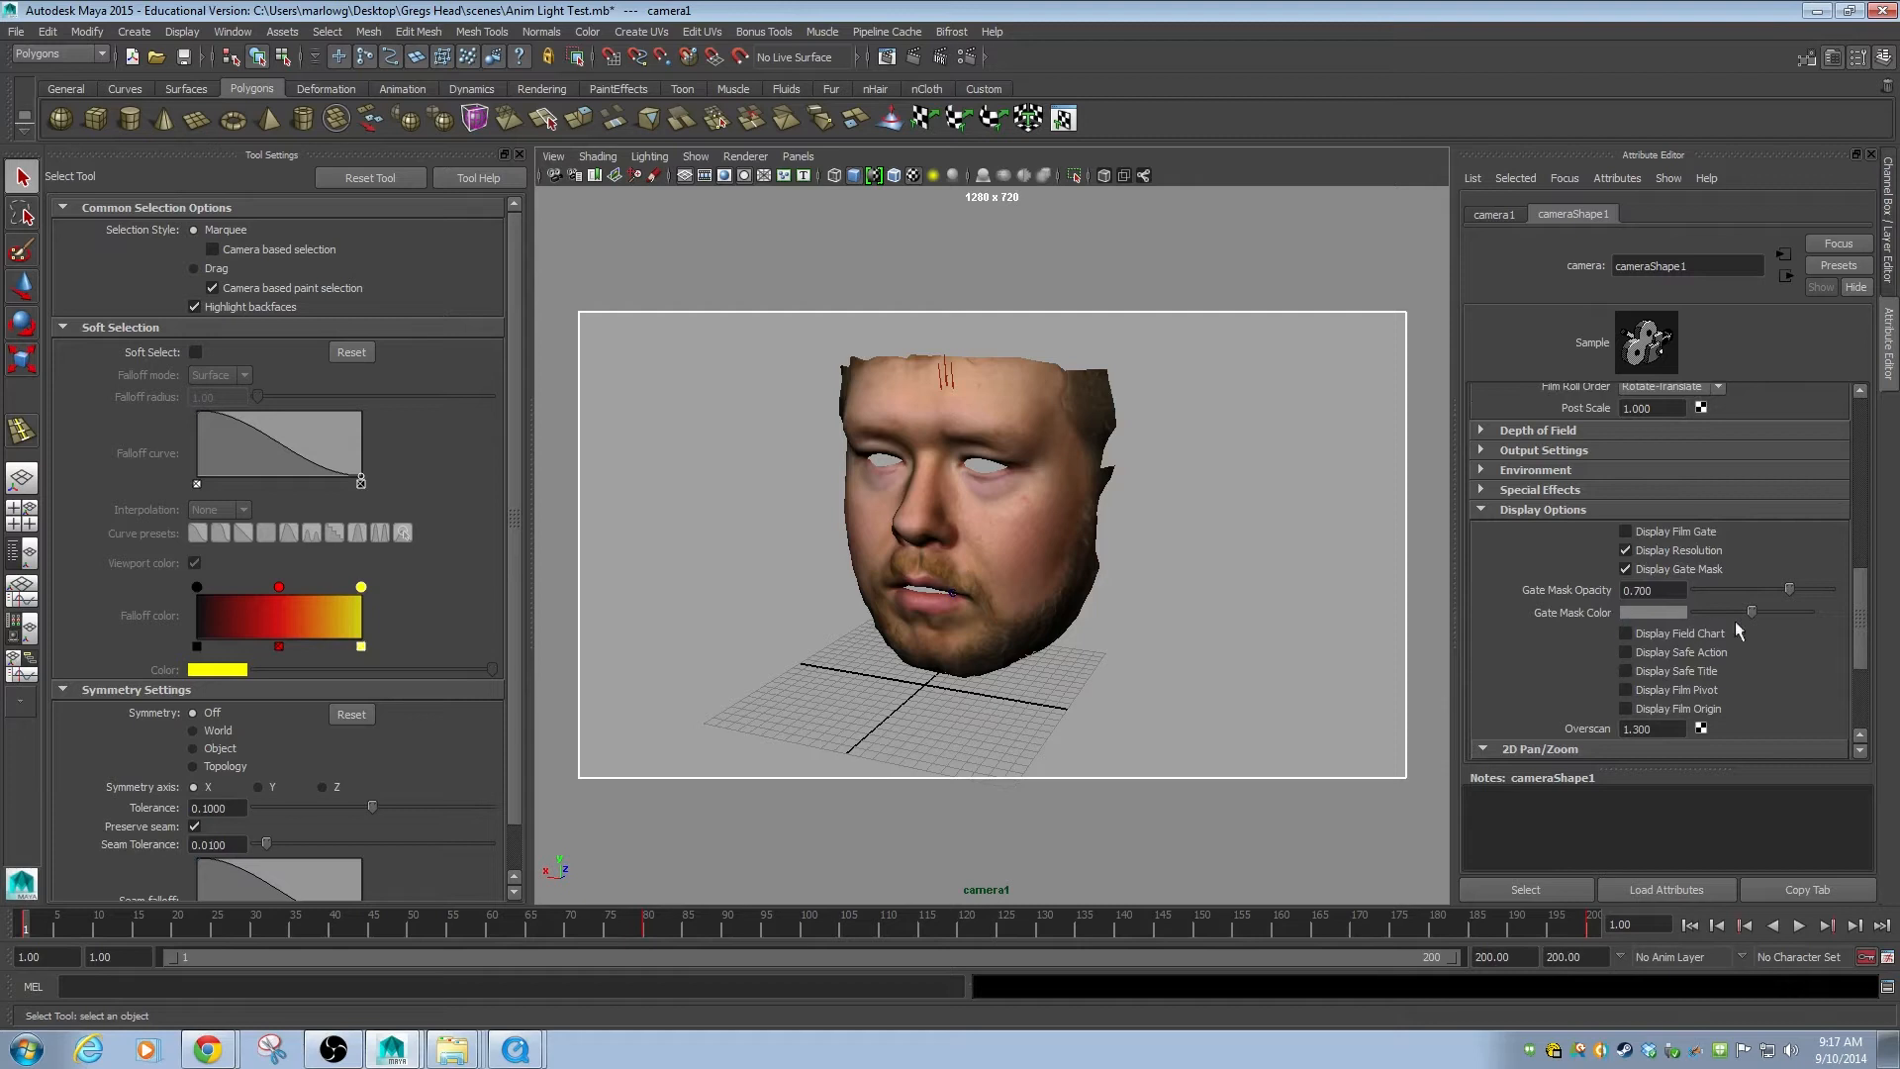
drag(1752, 612, 1657, 608)
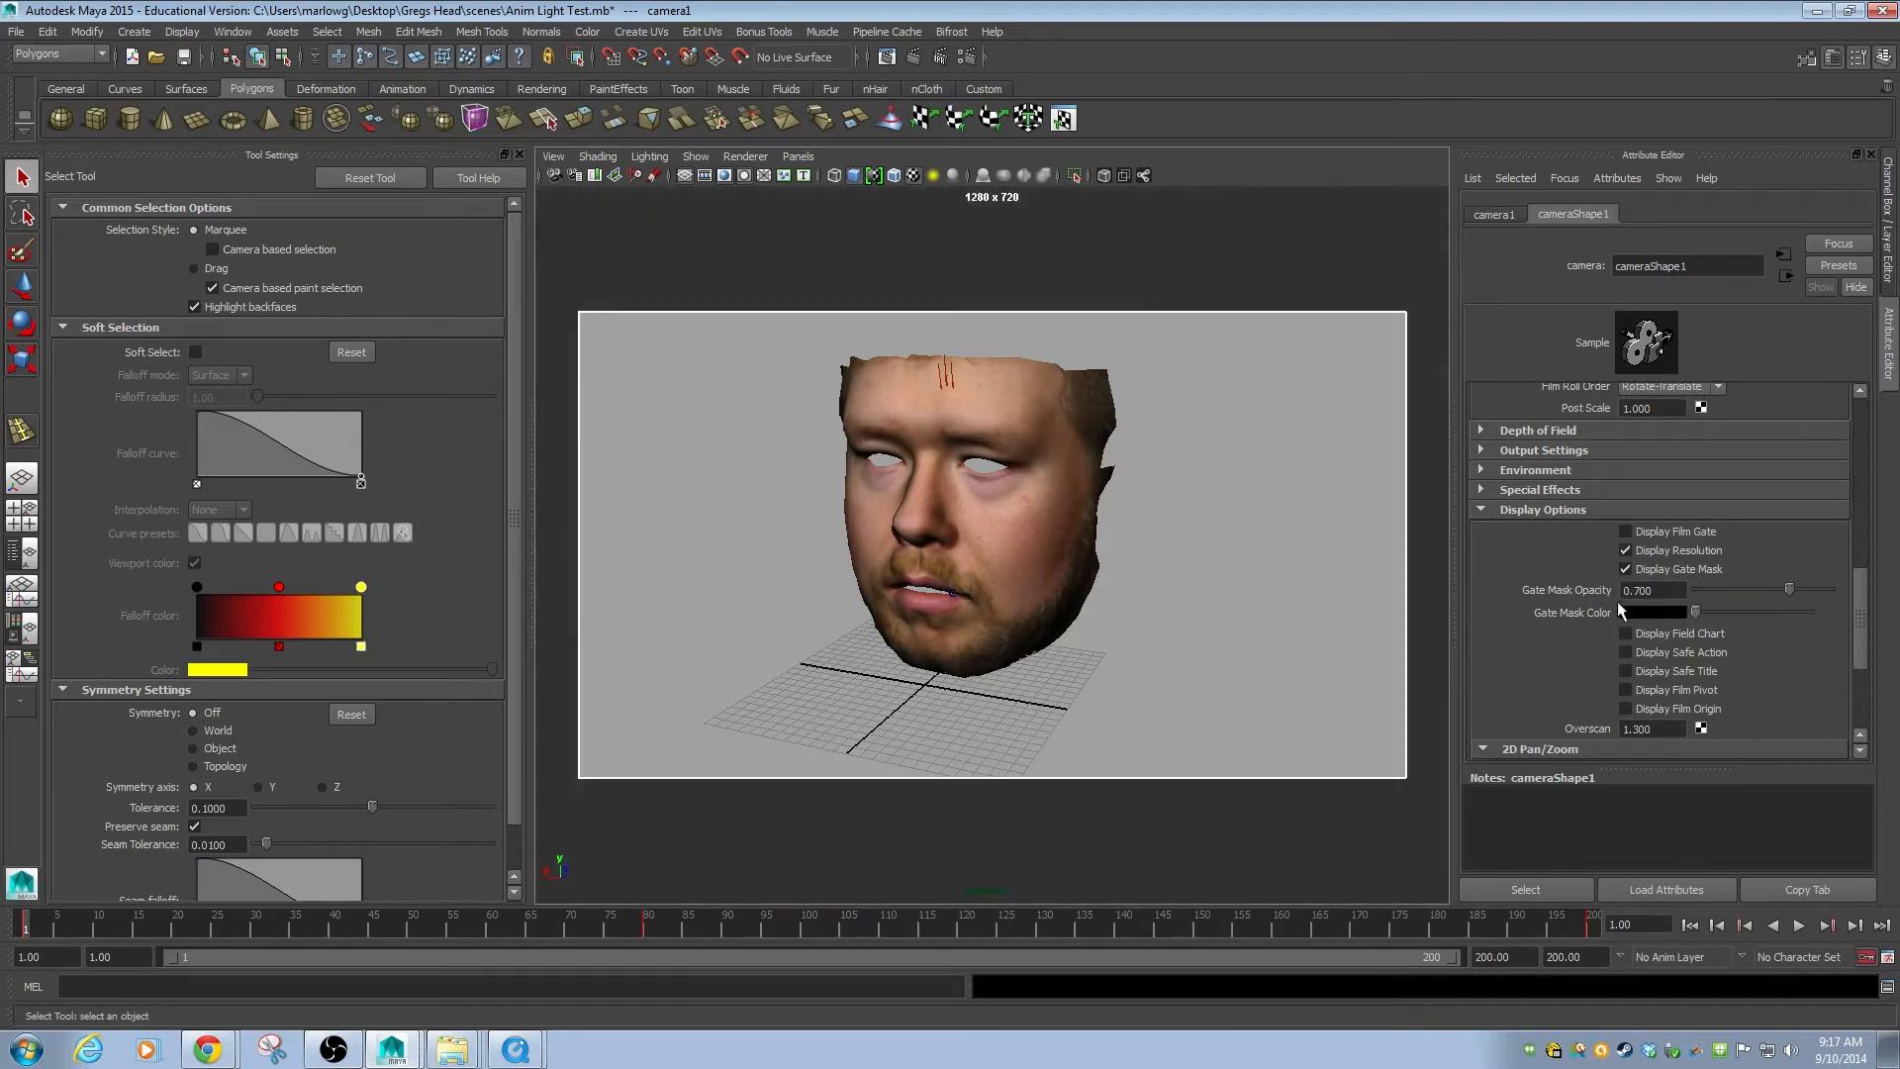
alt+middle_drag(1144, 634, 1150, 837)
key(ctrl+z)
key(ctrl+z)
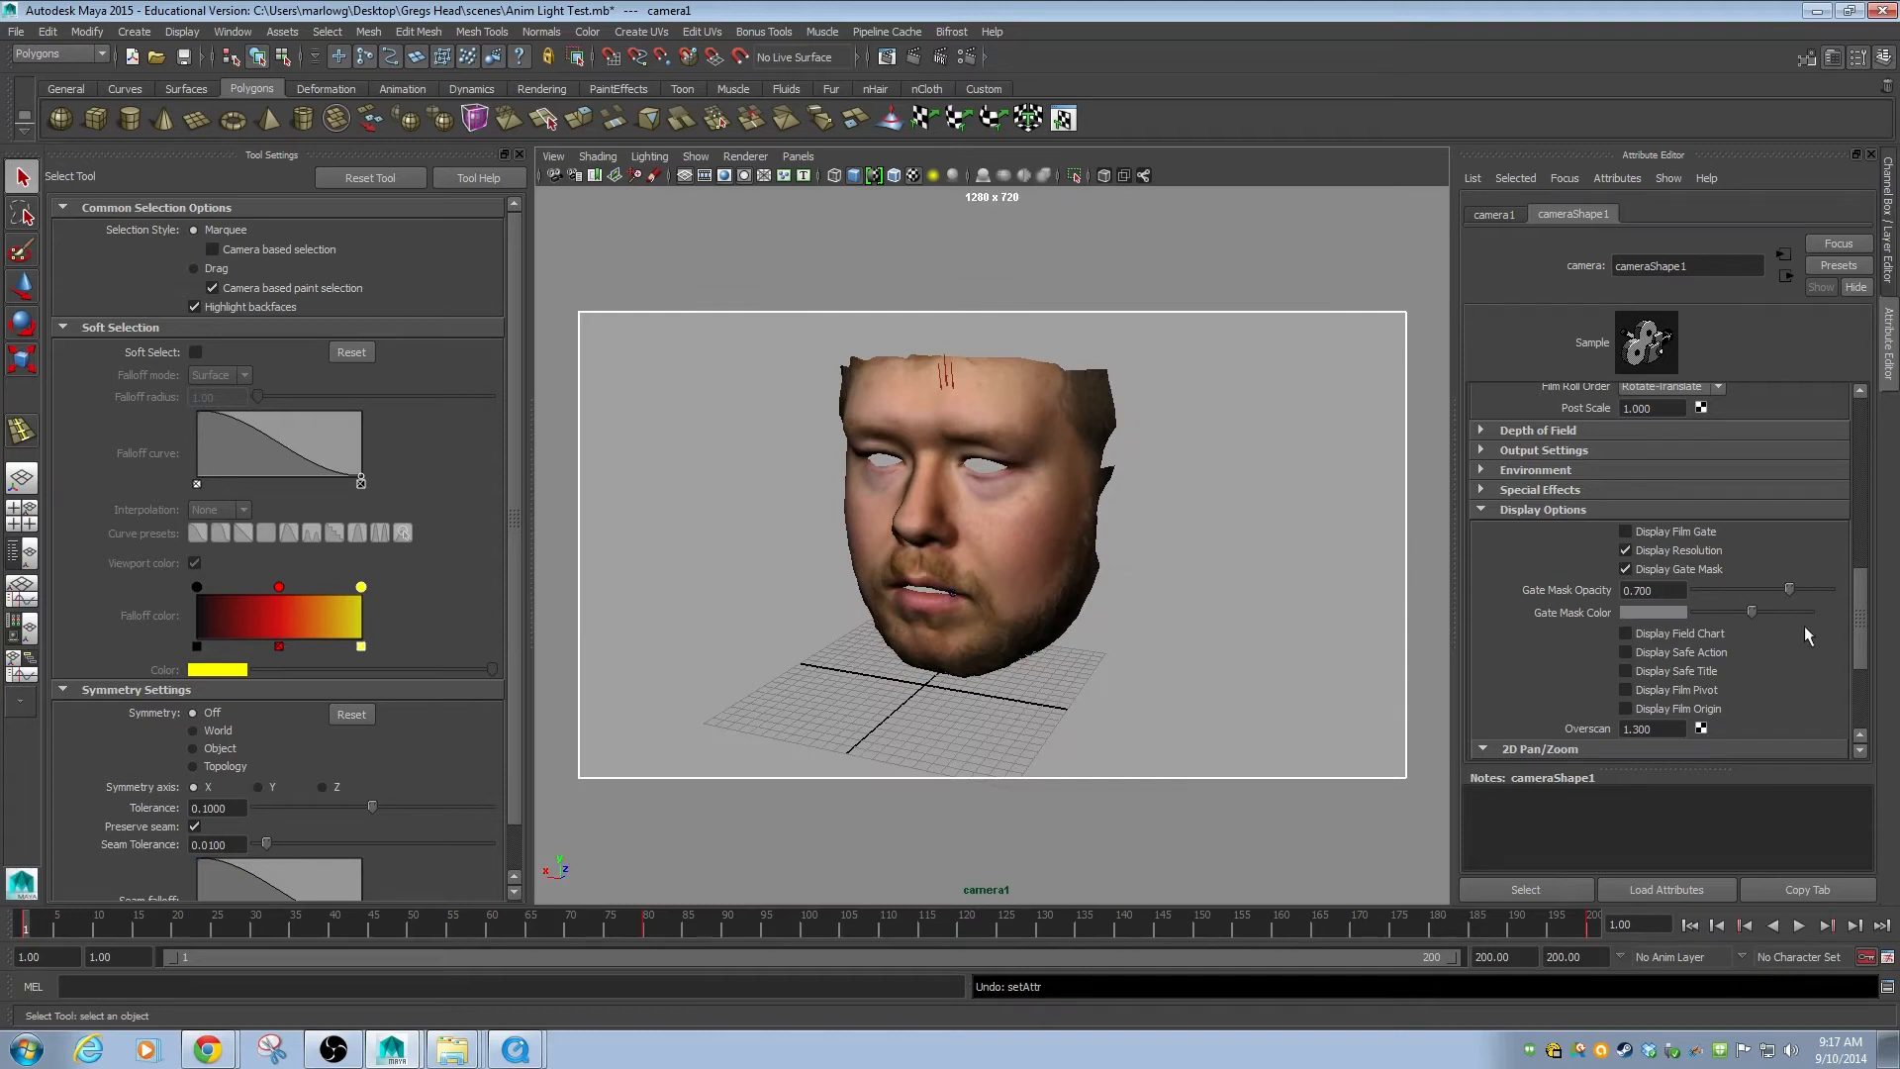
Set camera1's gate mask color to black and its gate mask opacity to 1.000.
drag(1749, 615, 1583, 620)
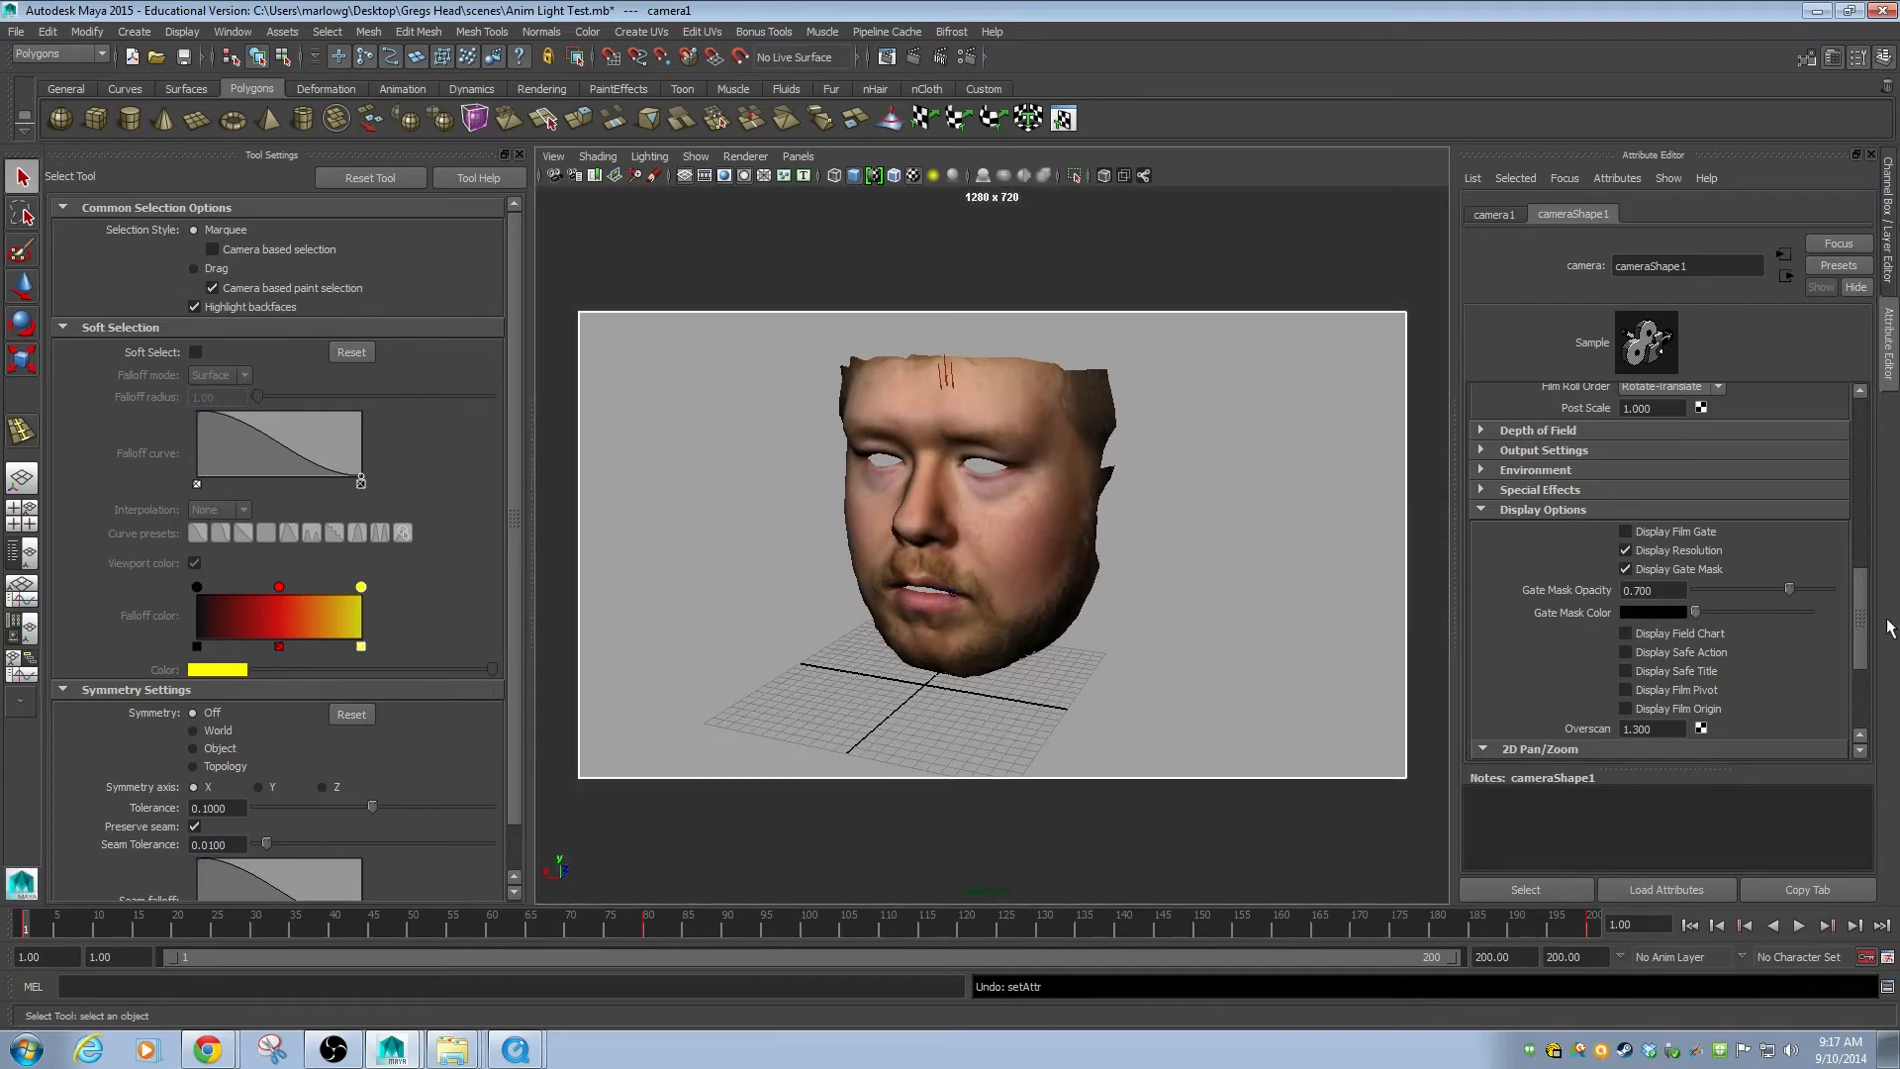
mouse_move(1861, 627)
mouse_down()
mouse_move(1857, 667)
mouse_move(1855, 642)
mouse_up()
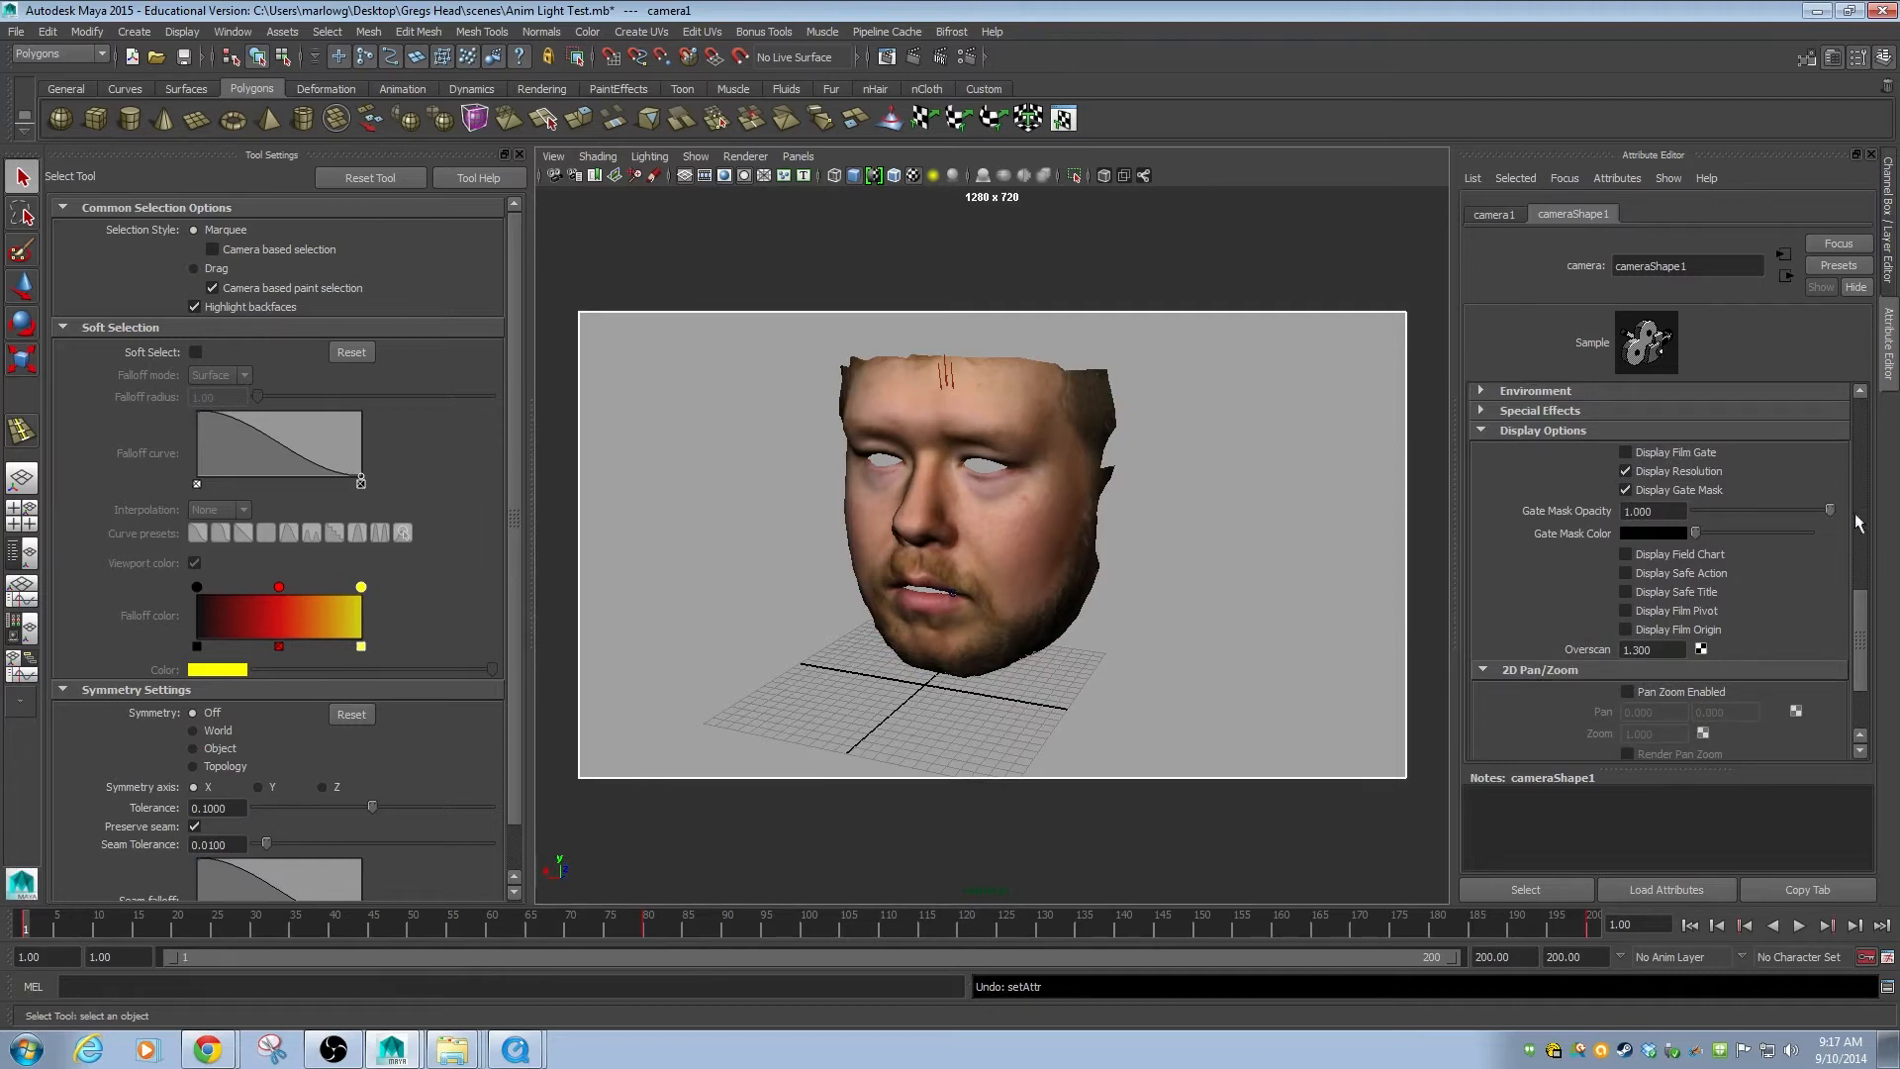
drag(1787, 511, 1833, 511)
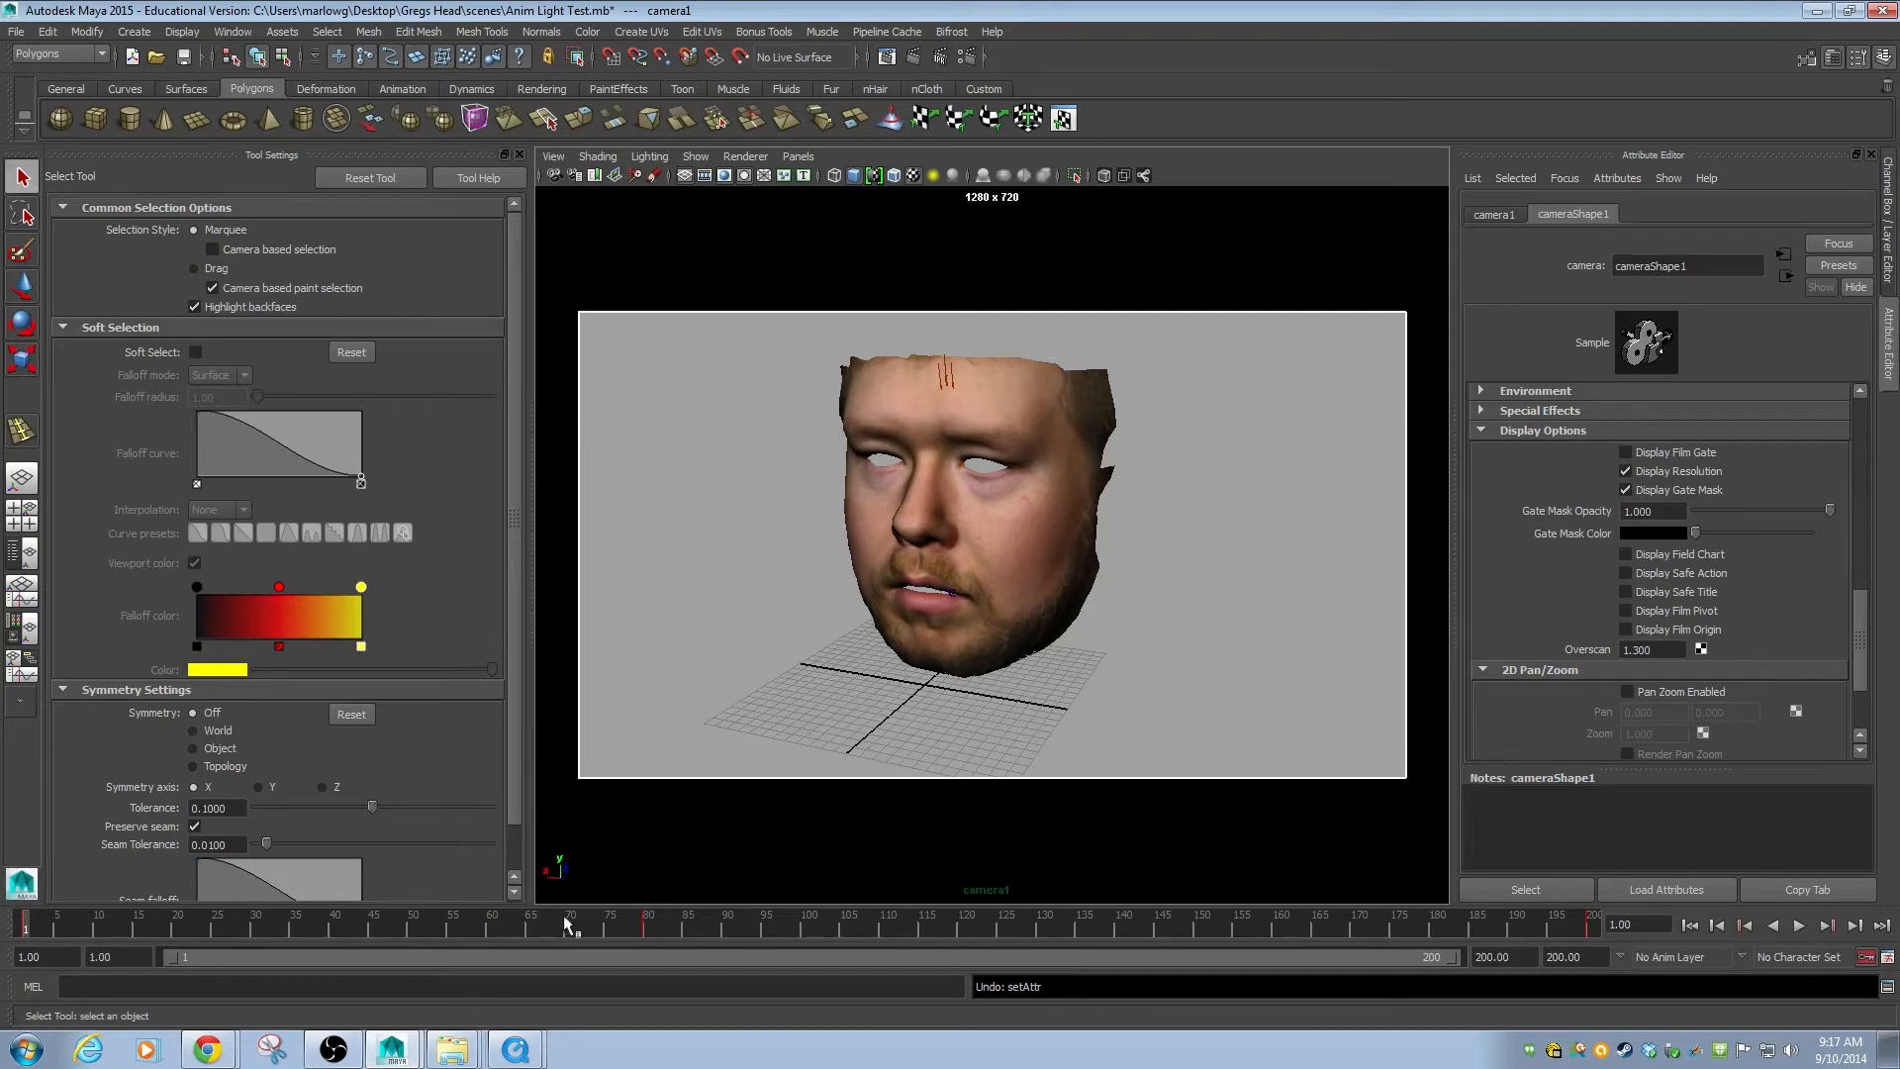
Delete camera1's keyframe at frame 80 and play back the camera animation, returning to frame 1.
click(663, 927)
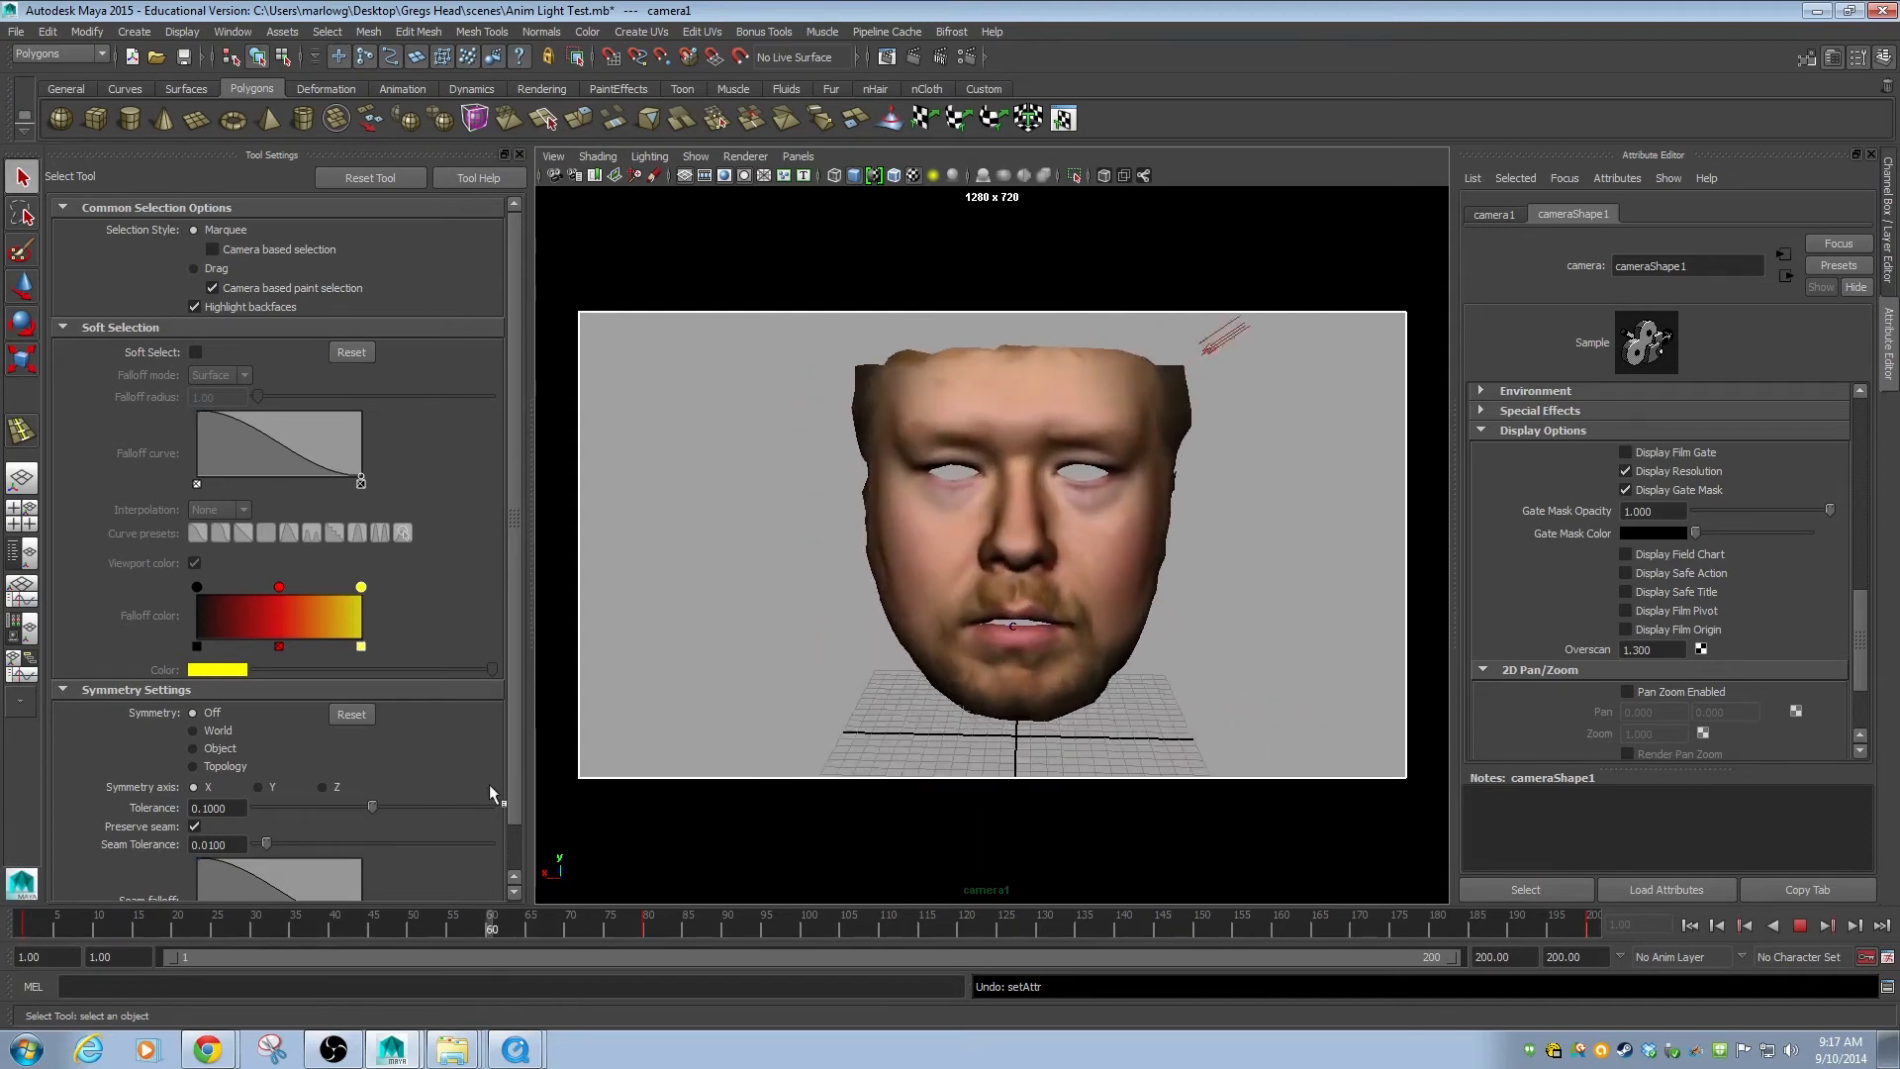
key(Escape)
click(643, 925)
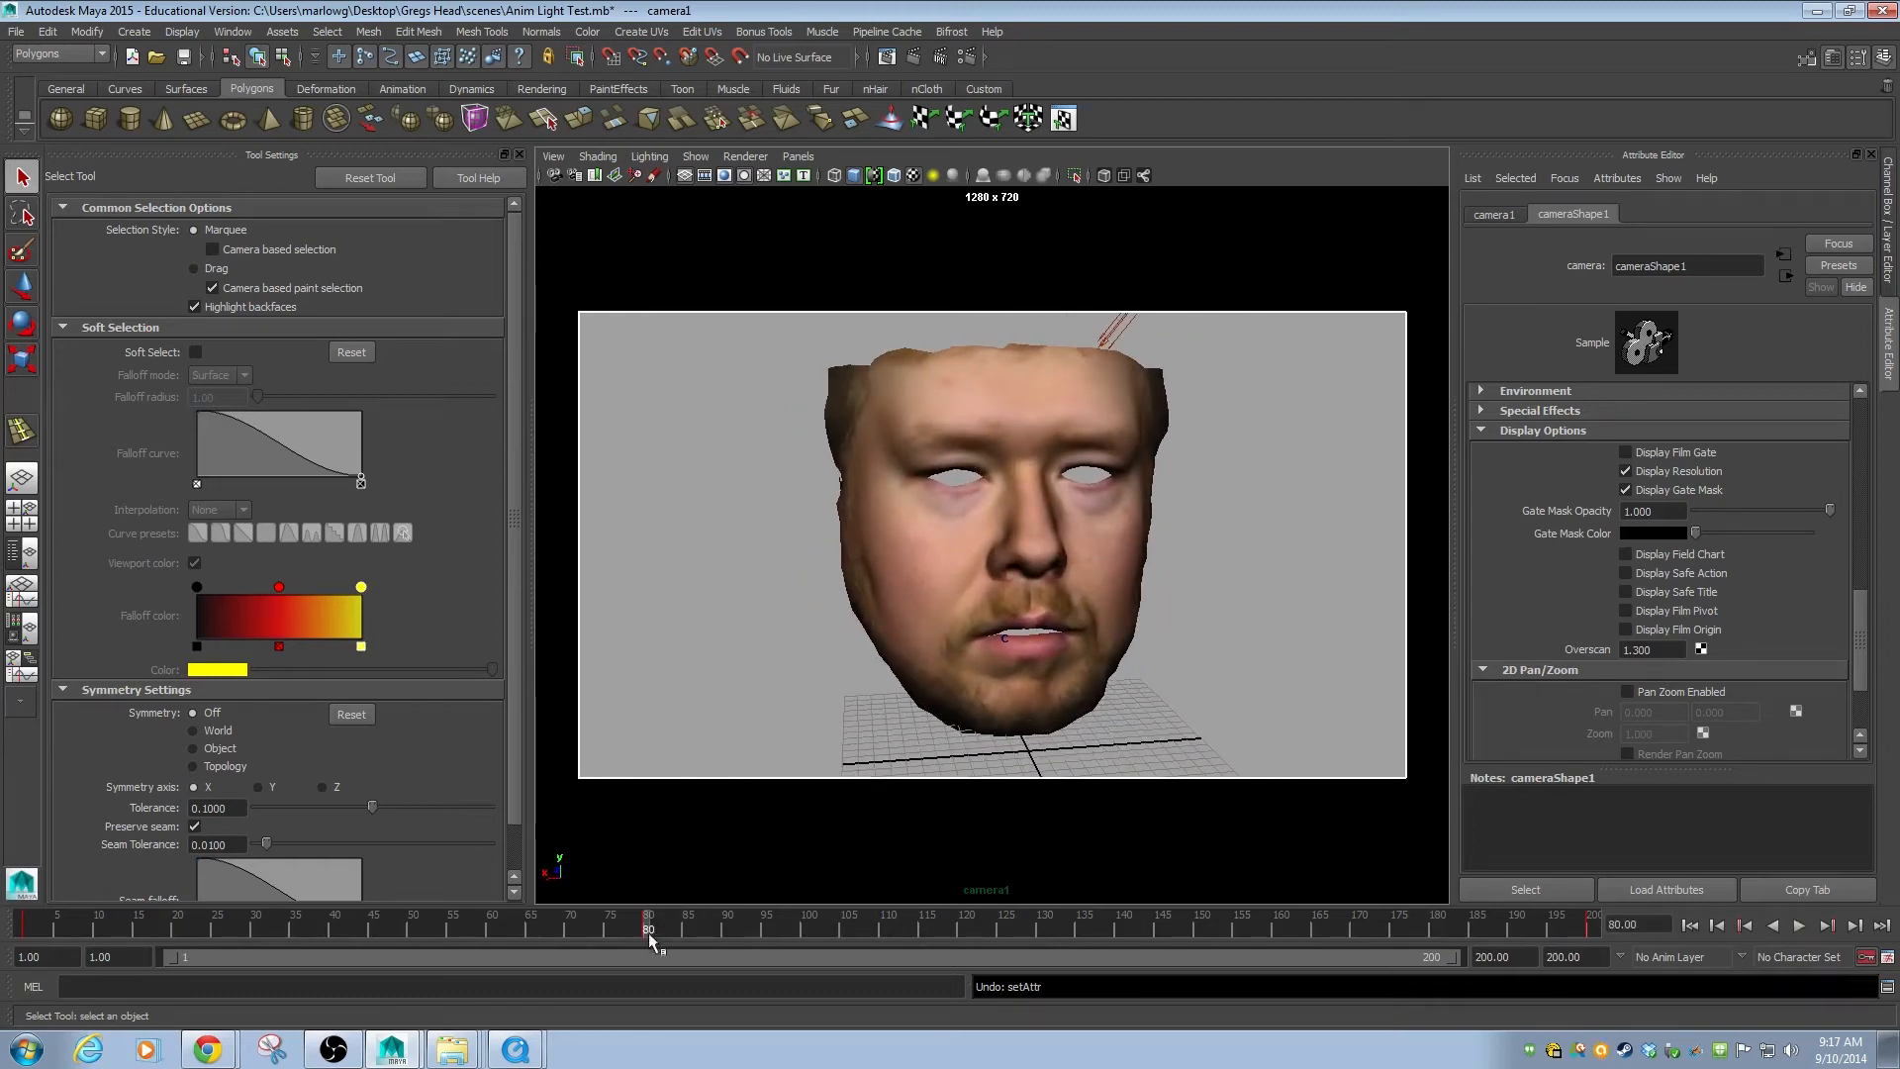
right_click(650, 933)
click(697, 706)
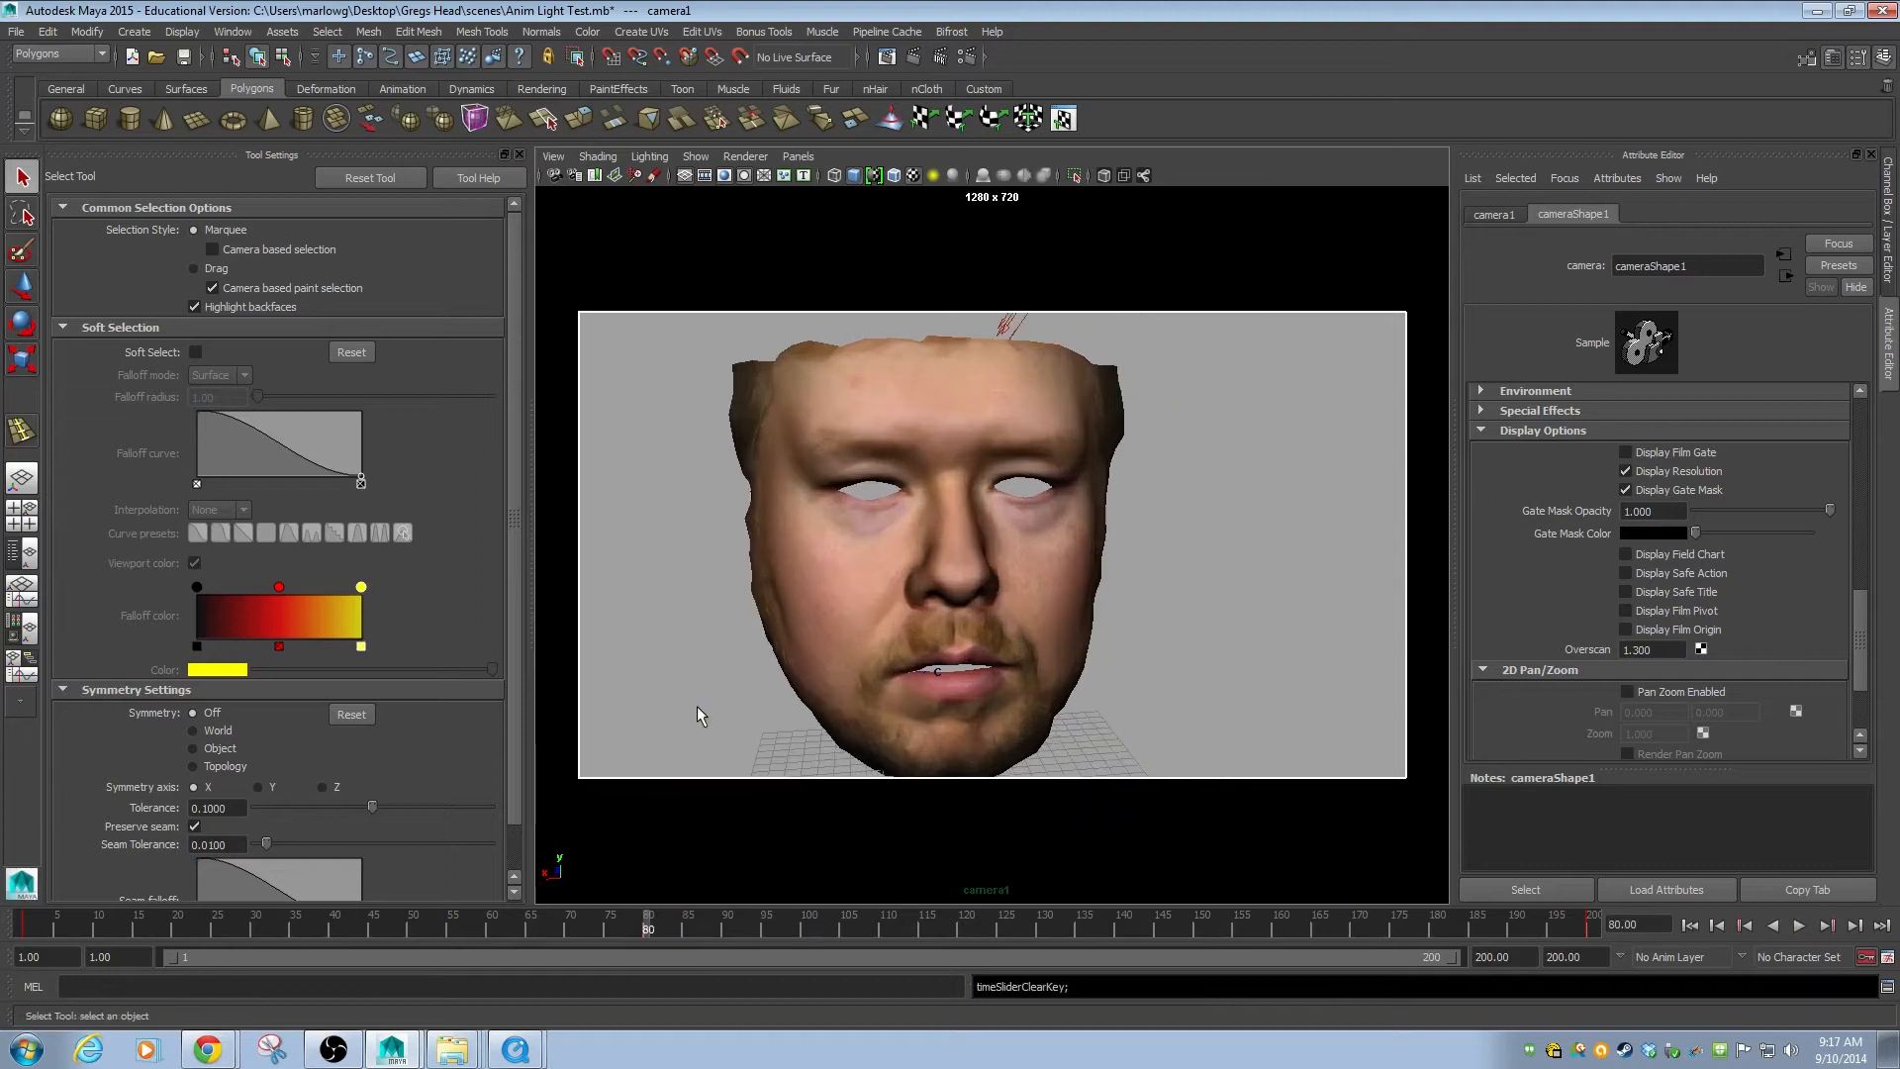
key(alt+v)
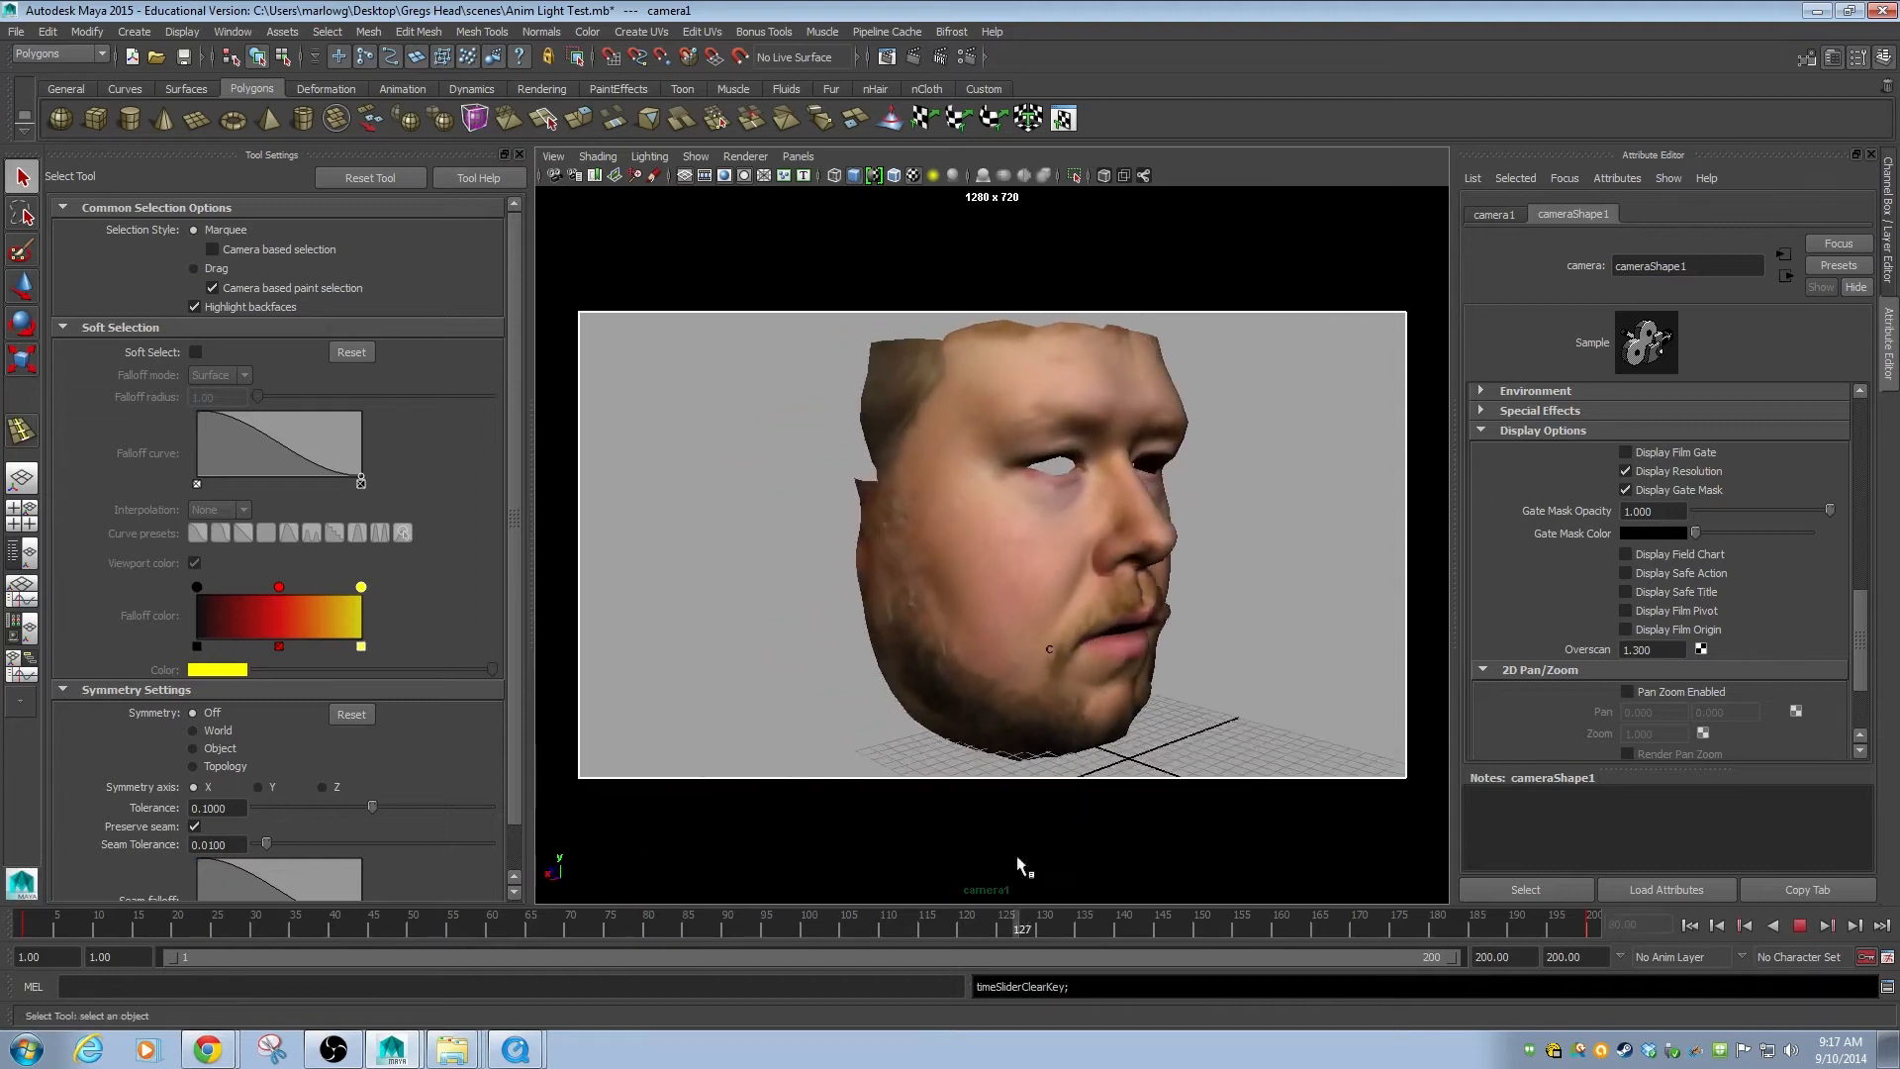
drag(1219, 816, 2, 768)
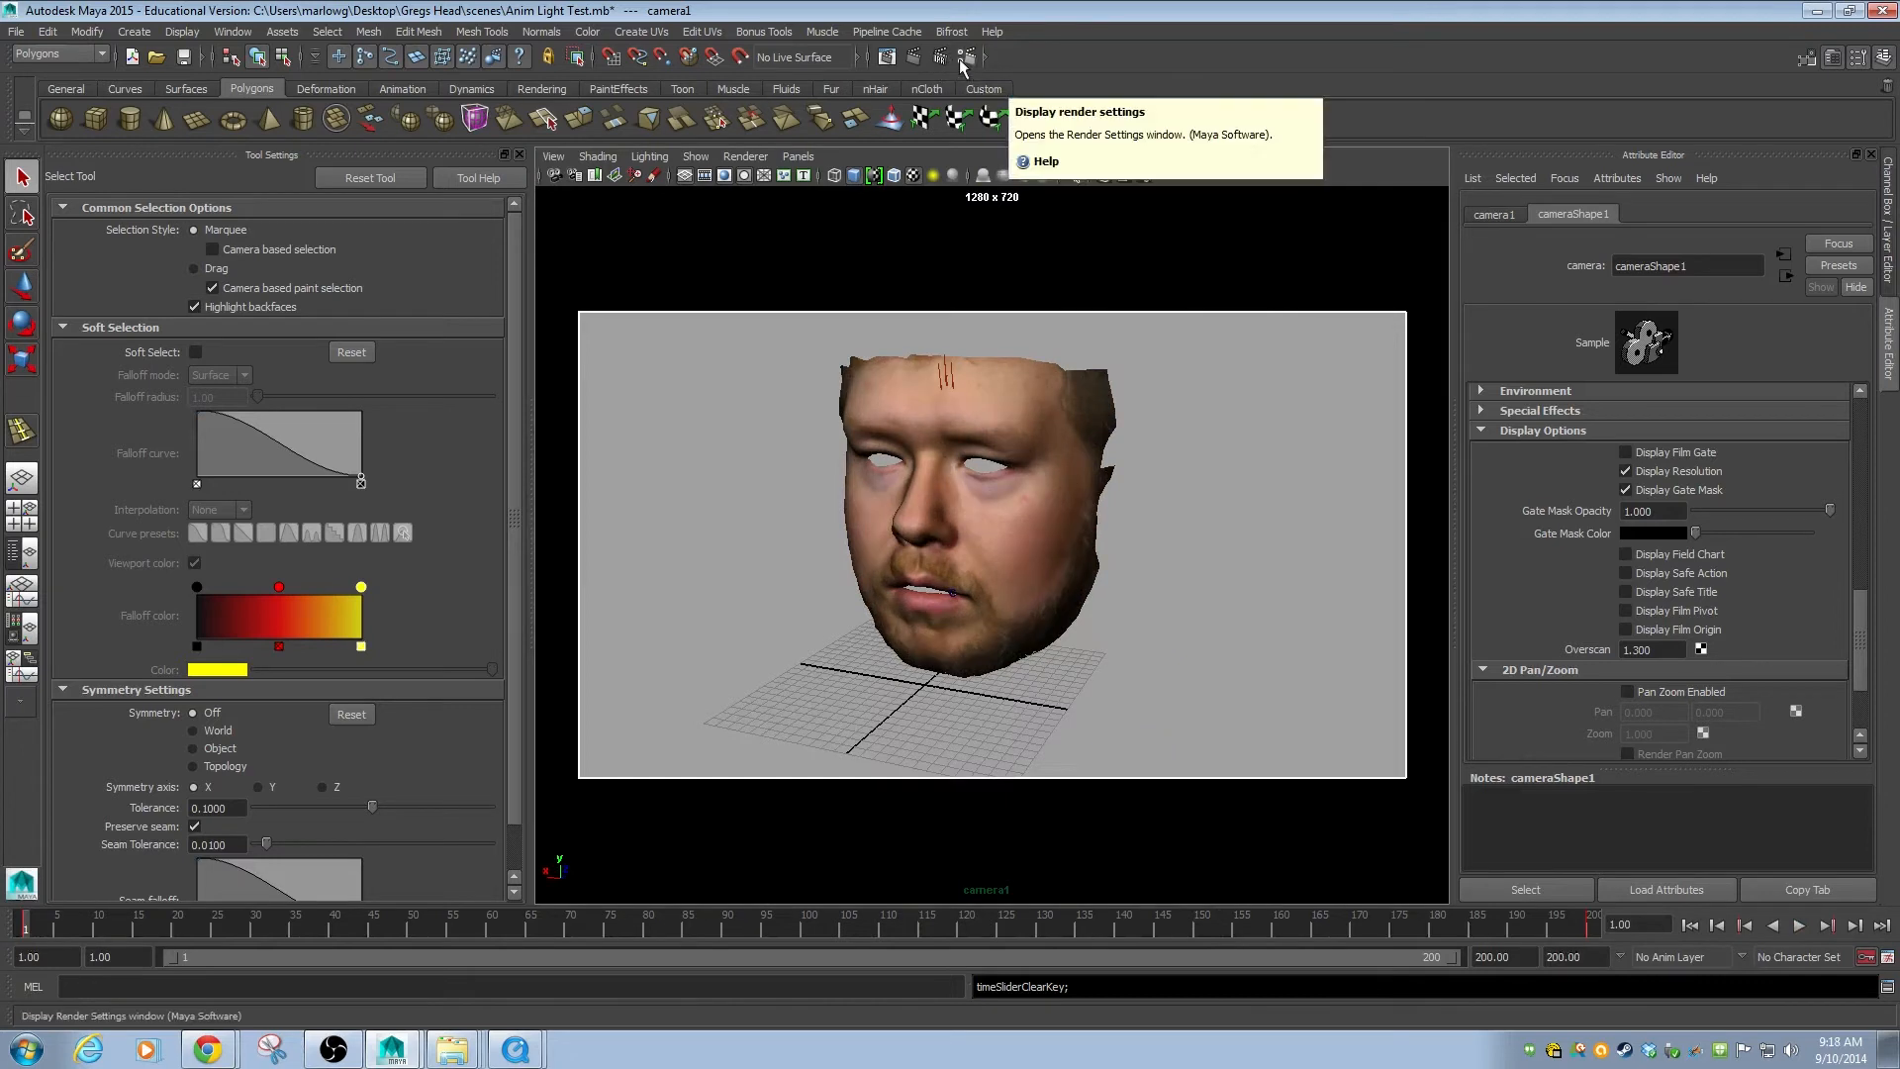
Open the render settings, keep Maya Software as the renderer and expand its Raytracing Quality options.
click(967, 57)
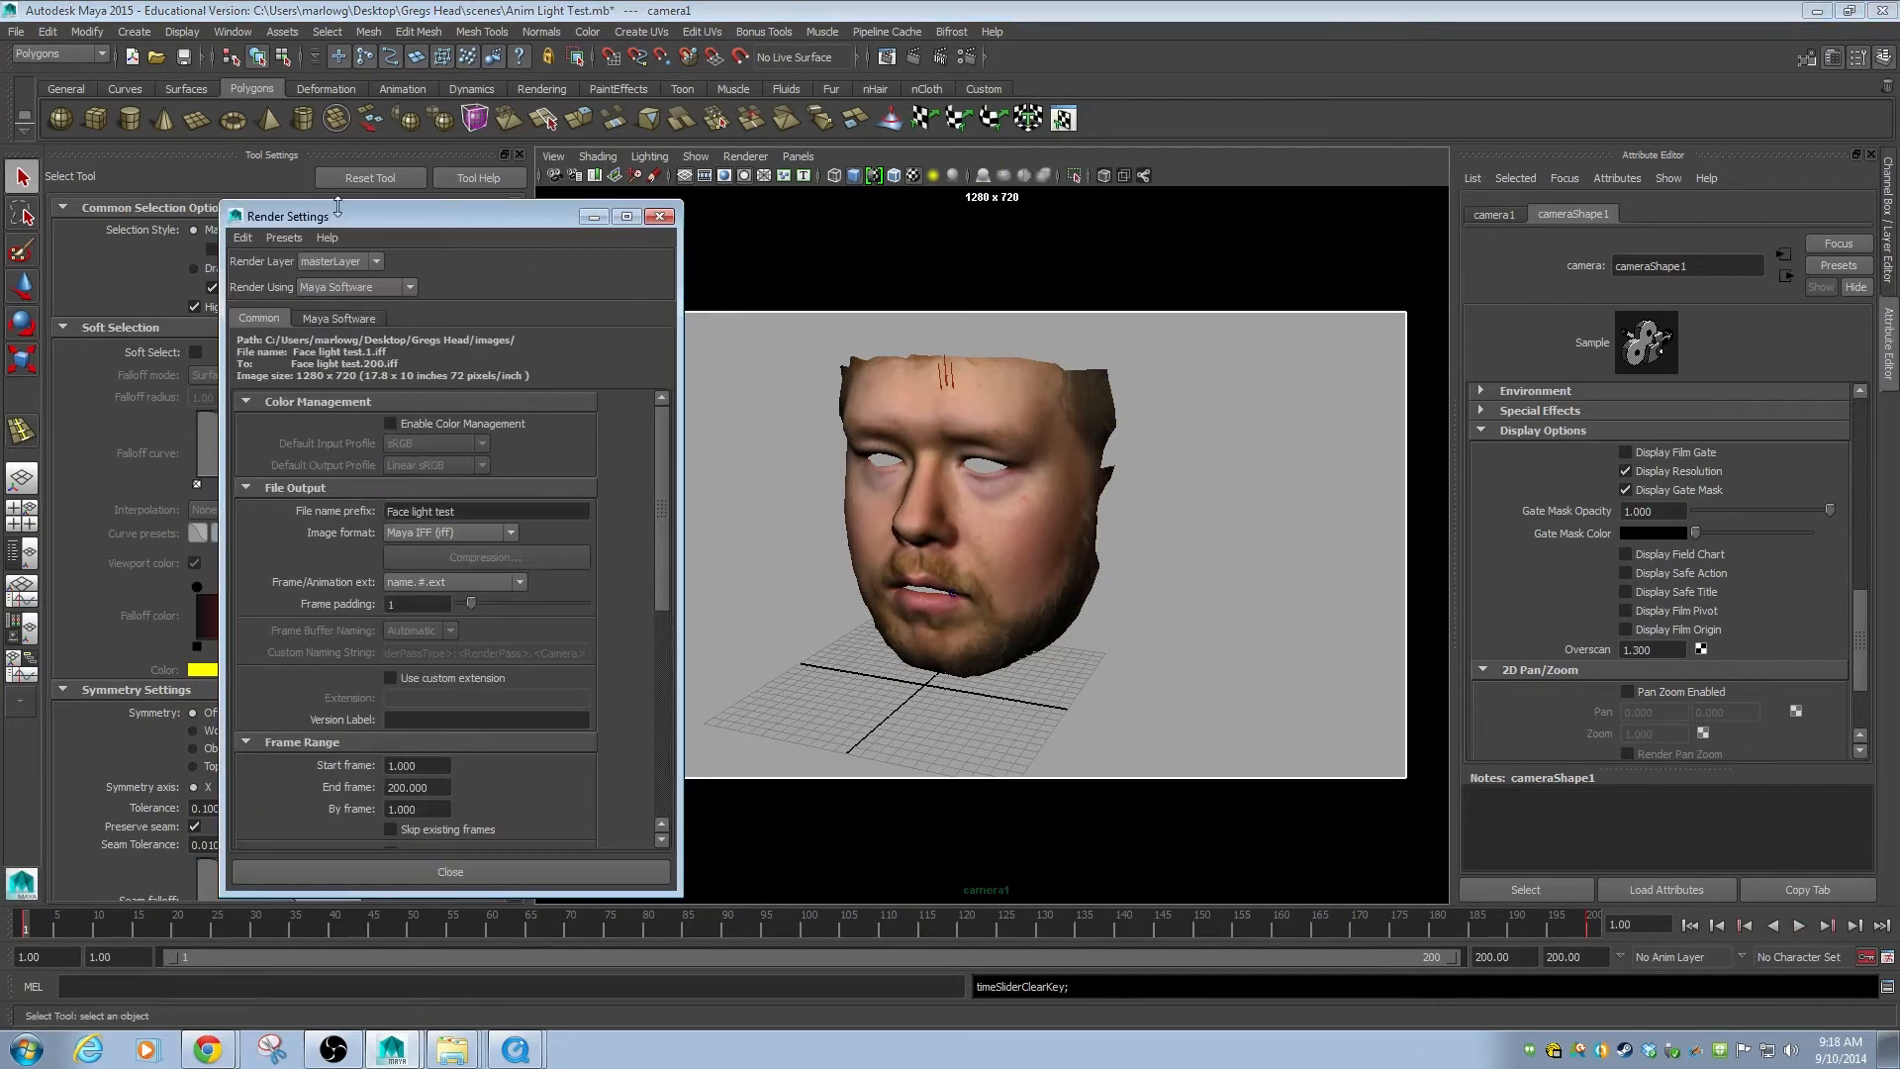
click(409, 287)
click(354, 331)
click(370, 307)
click(344, 318)
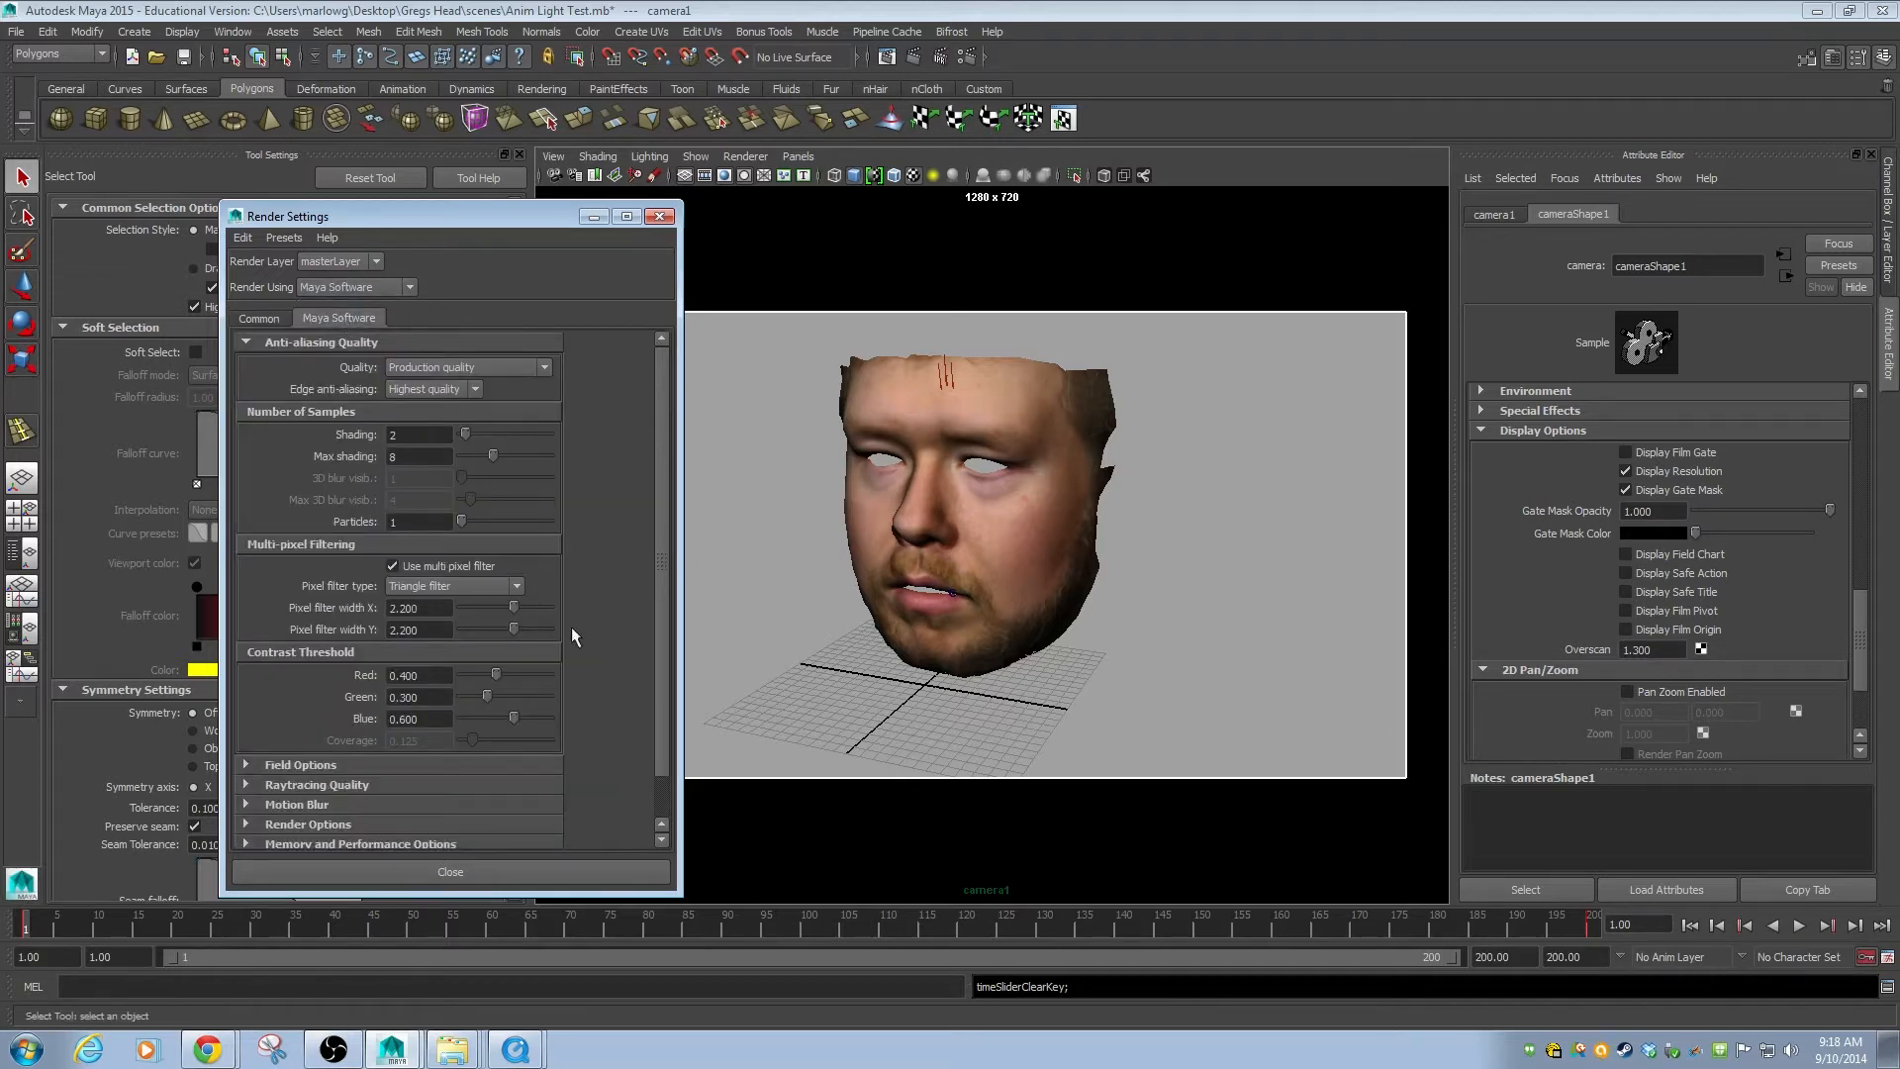
click(339, 785)
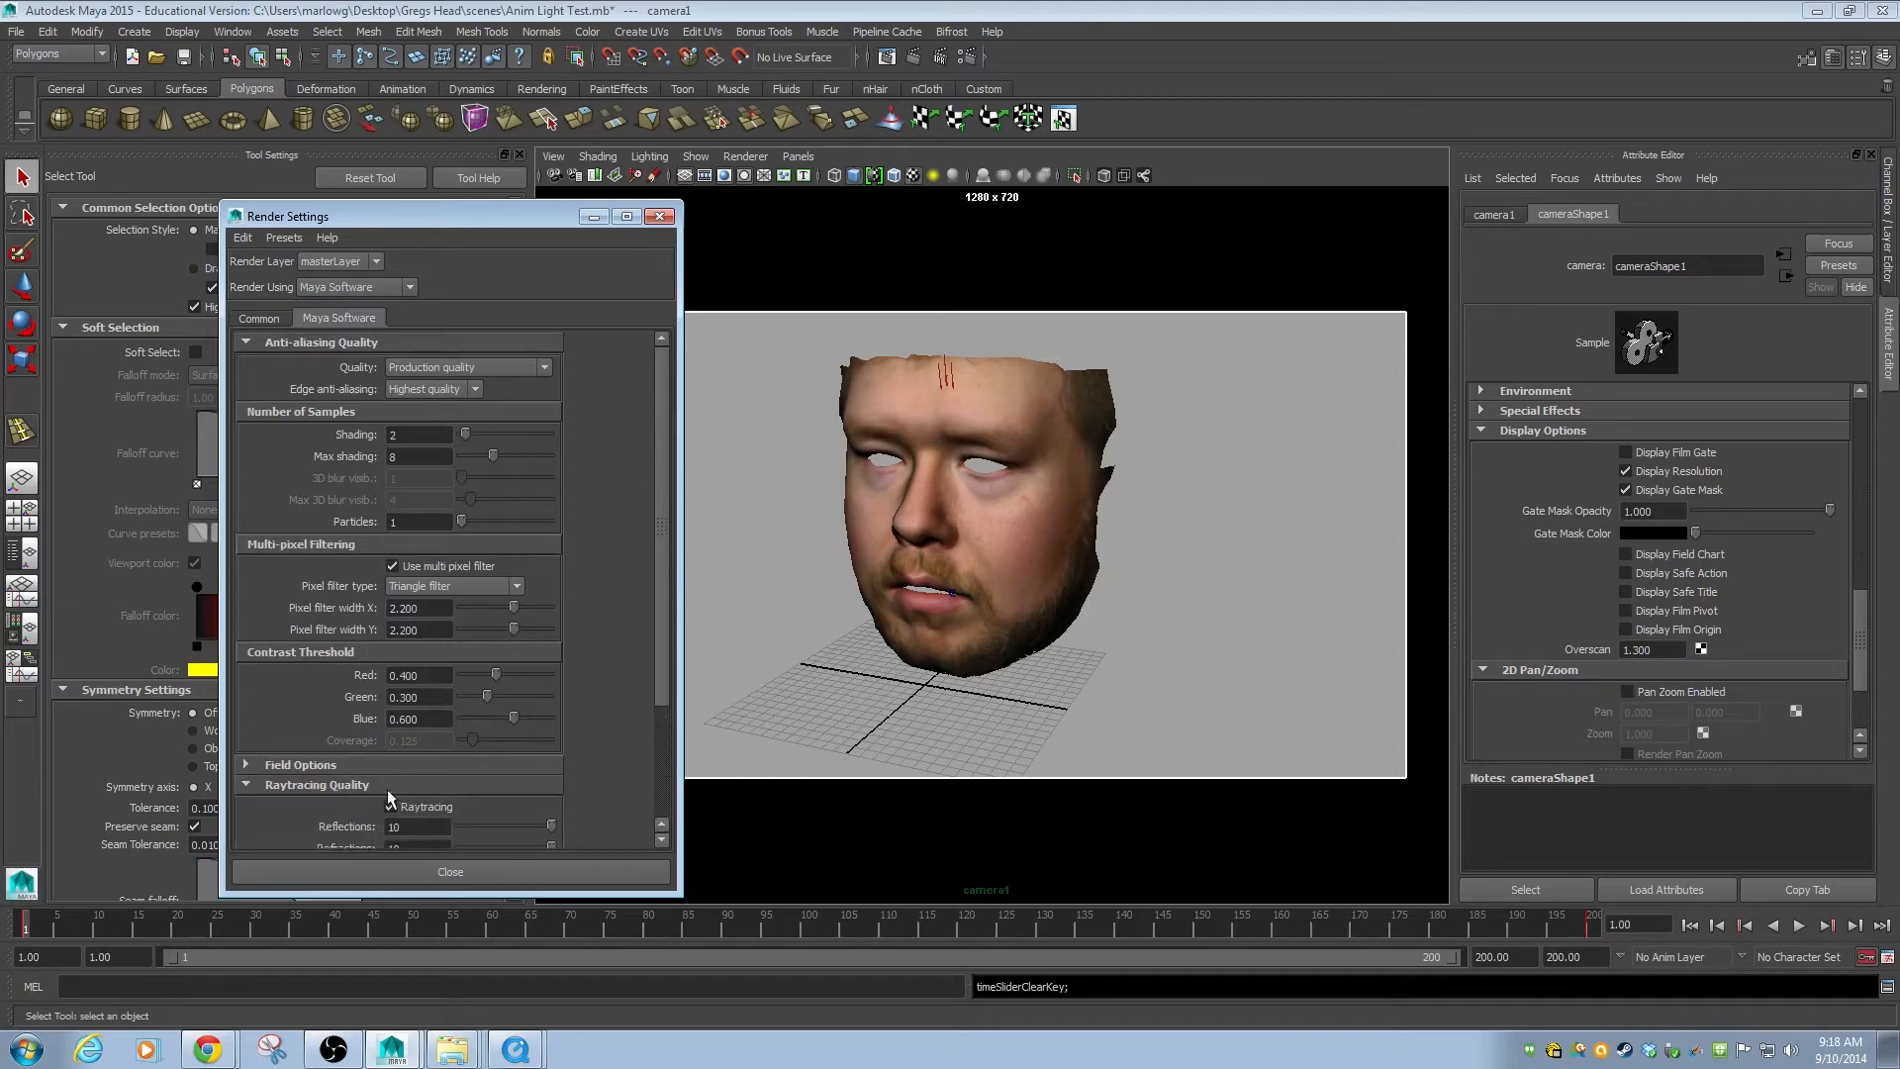
Switch the renderer to mental ray and back to Maya Software.
click(356, 287)
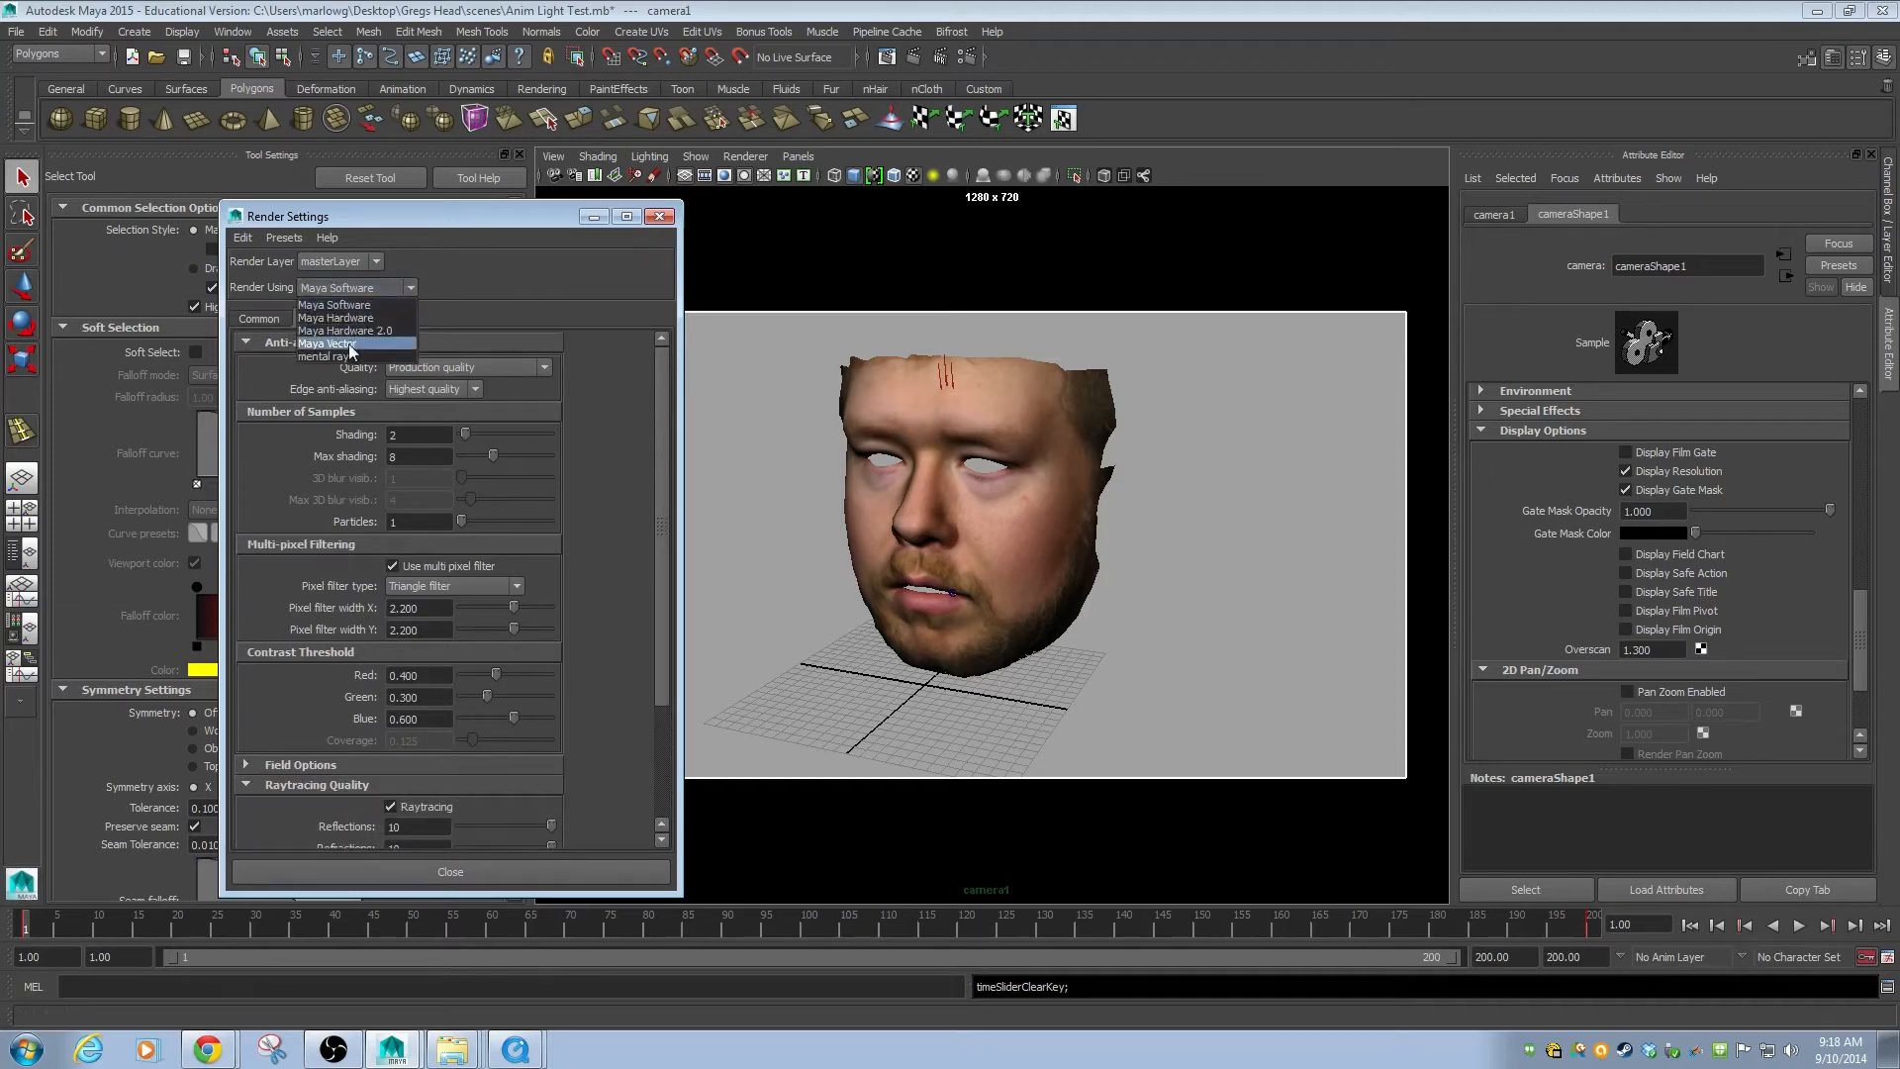
click(341, 355)
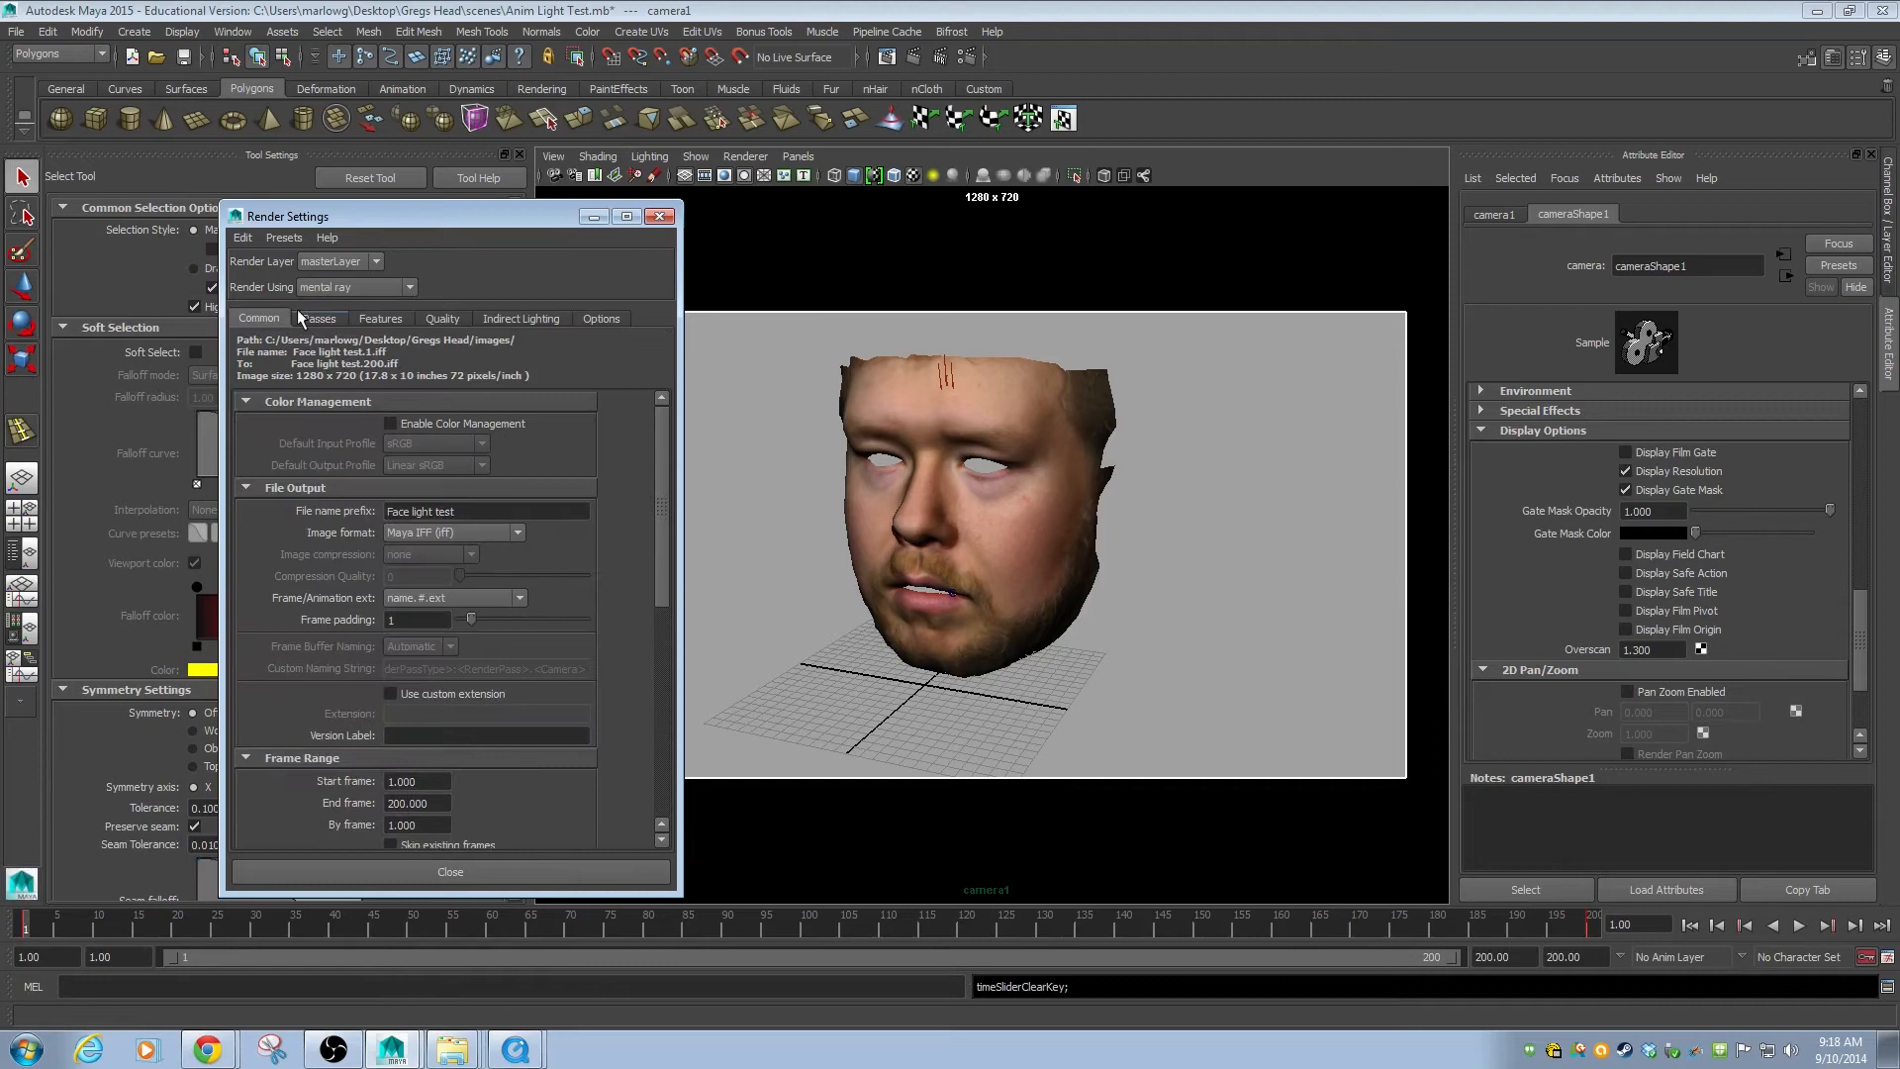
click(374, 287)
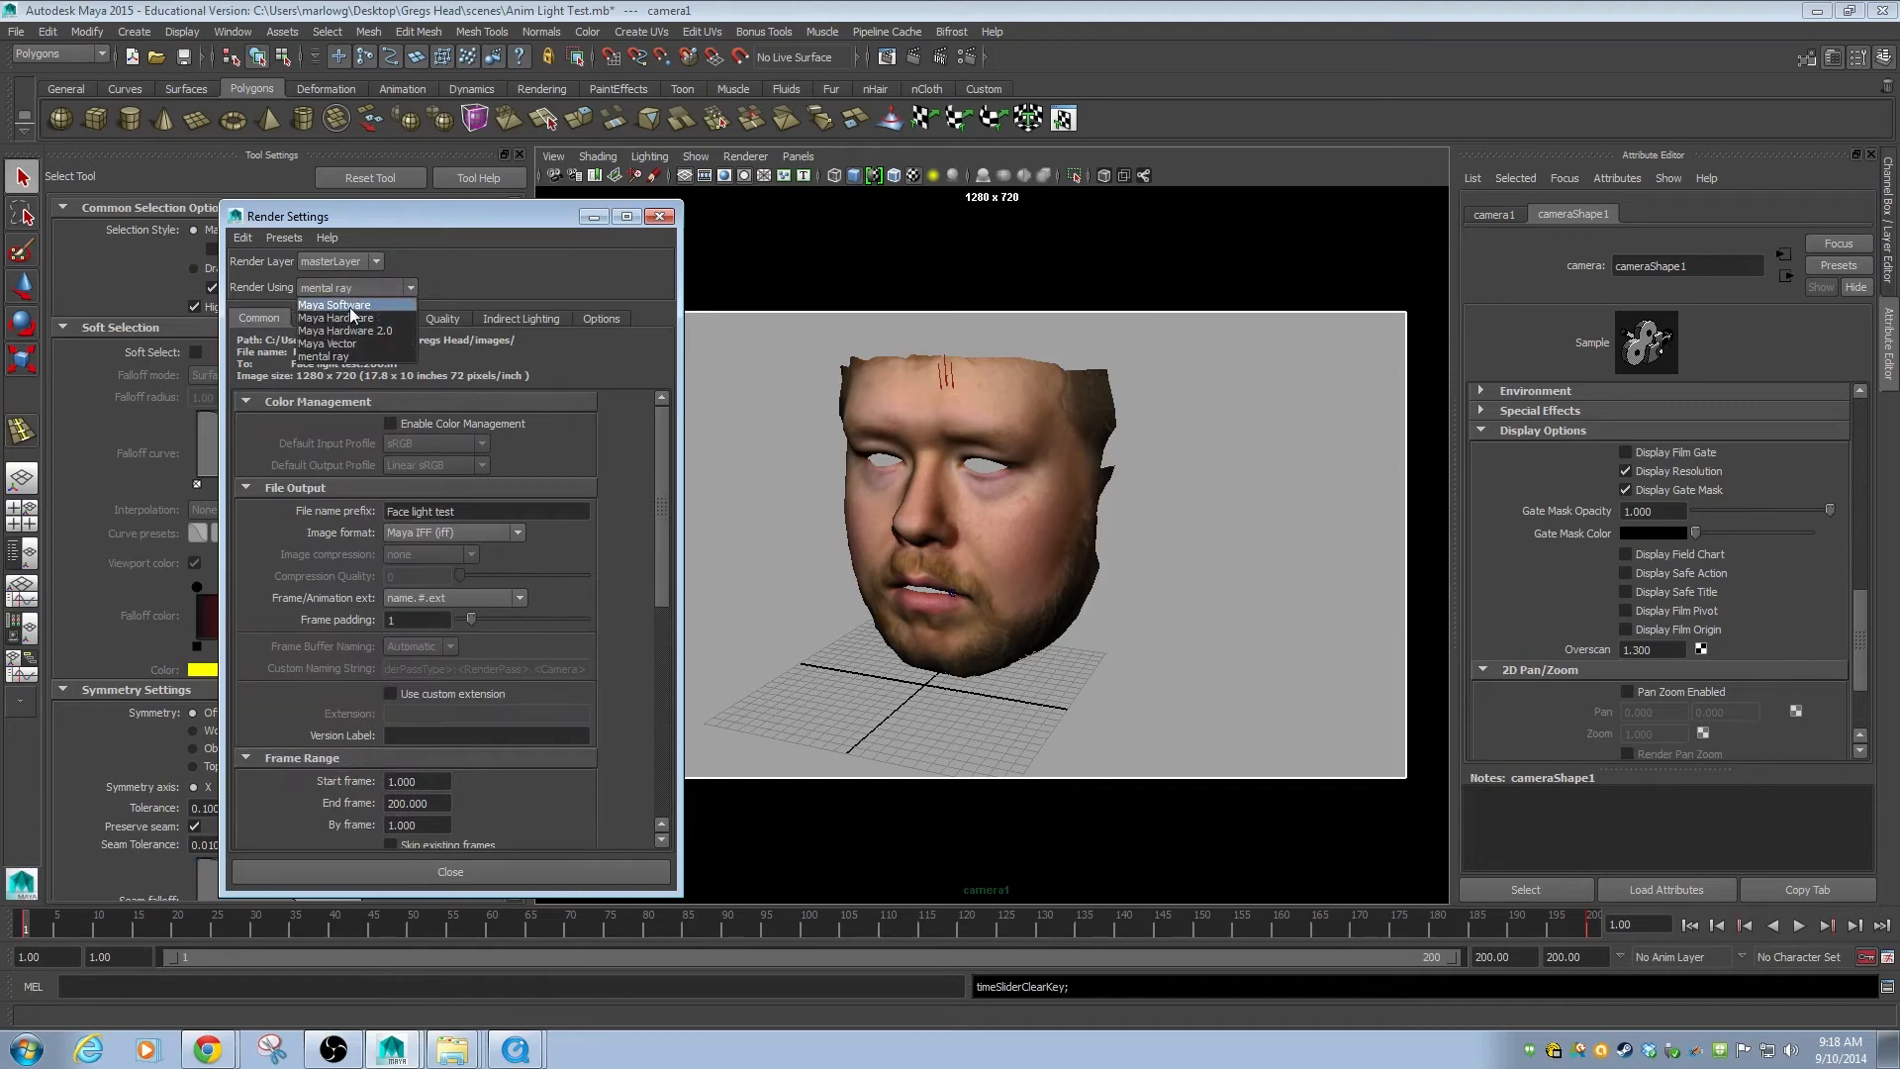
click(348, 306)
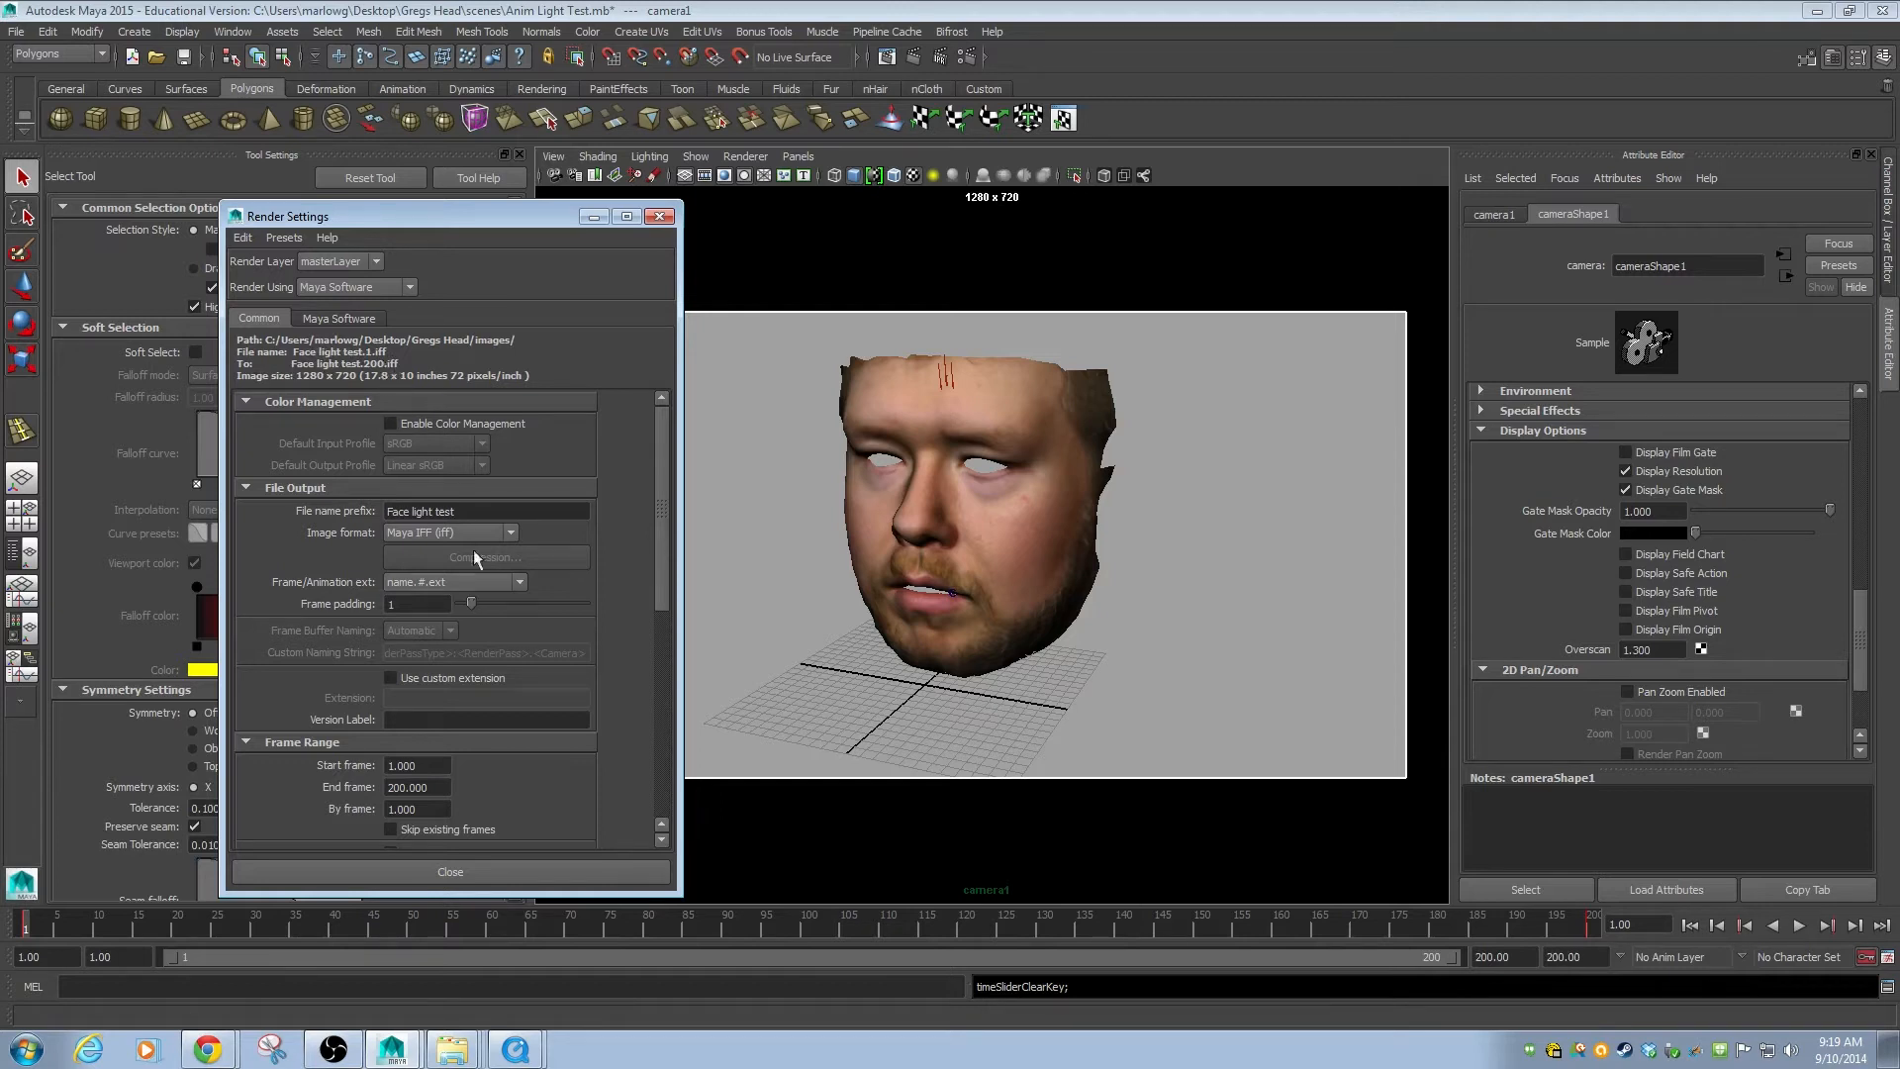
Set the render output's file name prefix to Demo.
click(466, 510)
drag(469, 509, 360, 516)
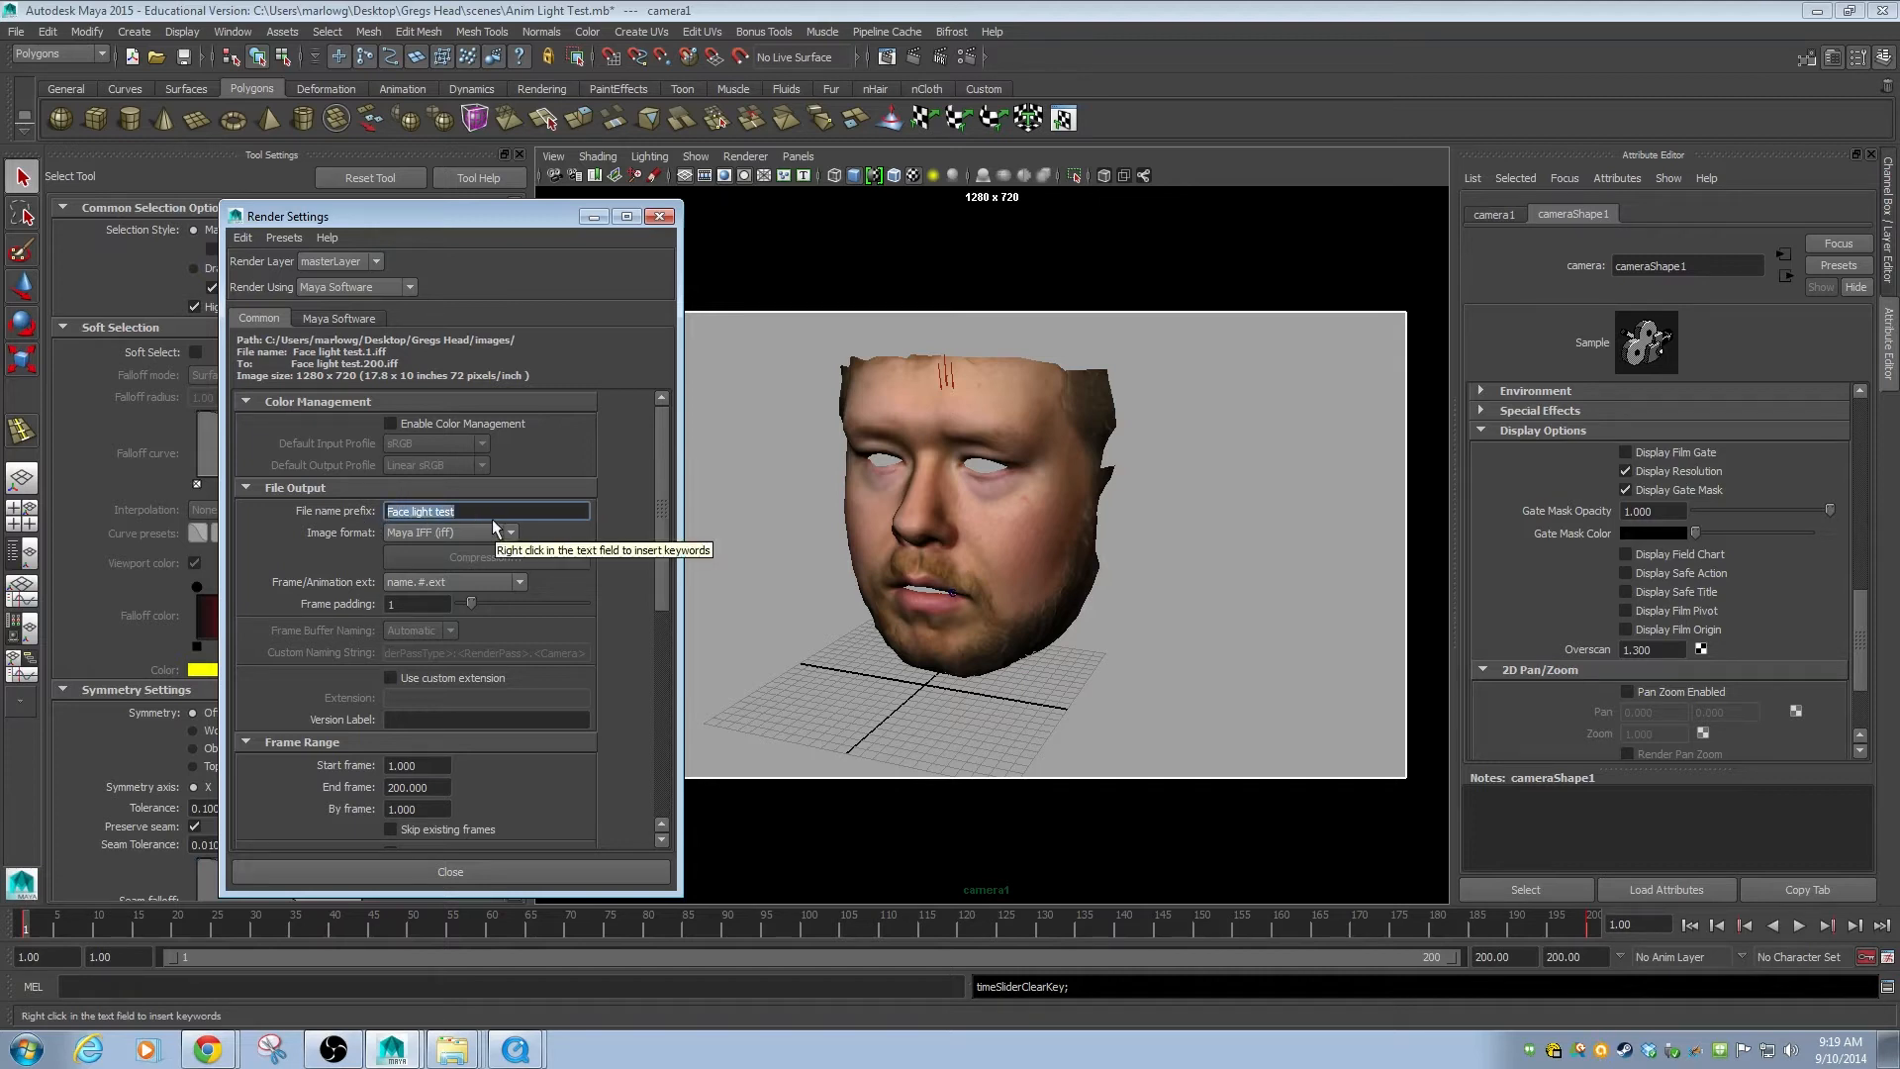
text(Demo)
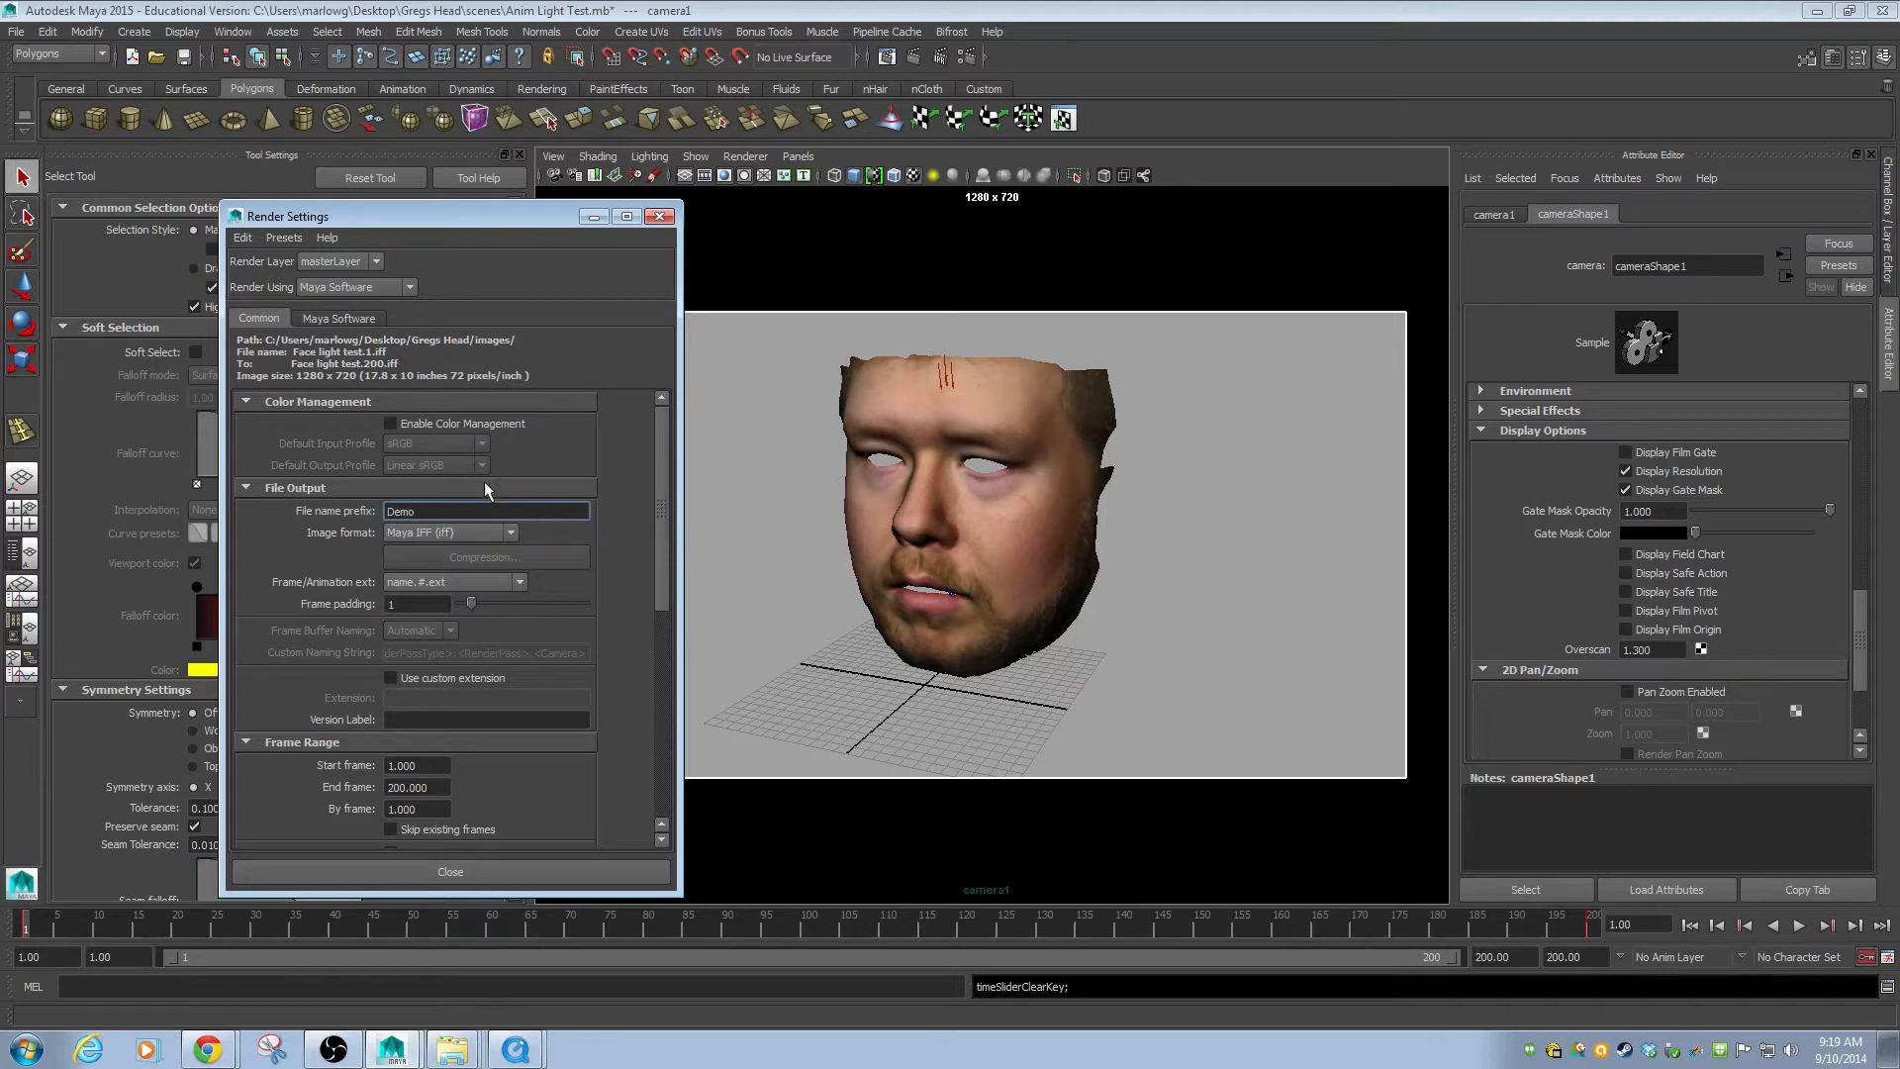
click(434, 603)
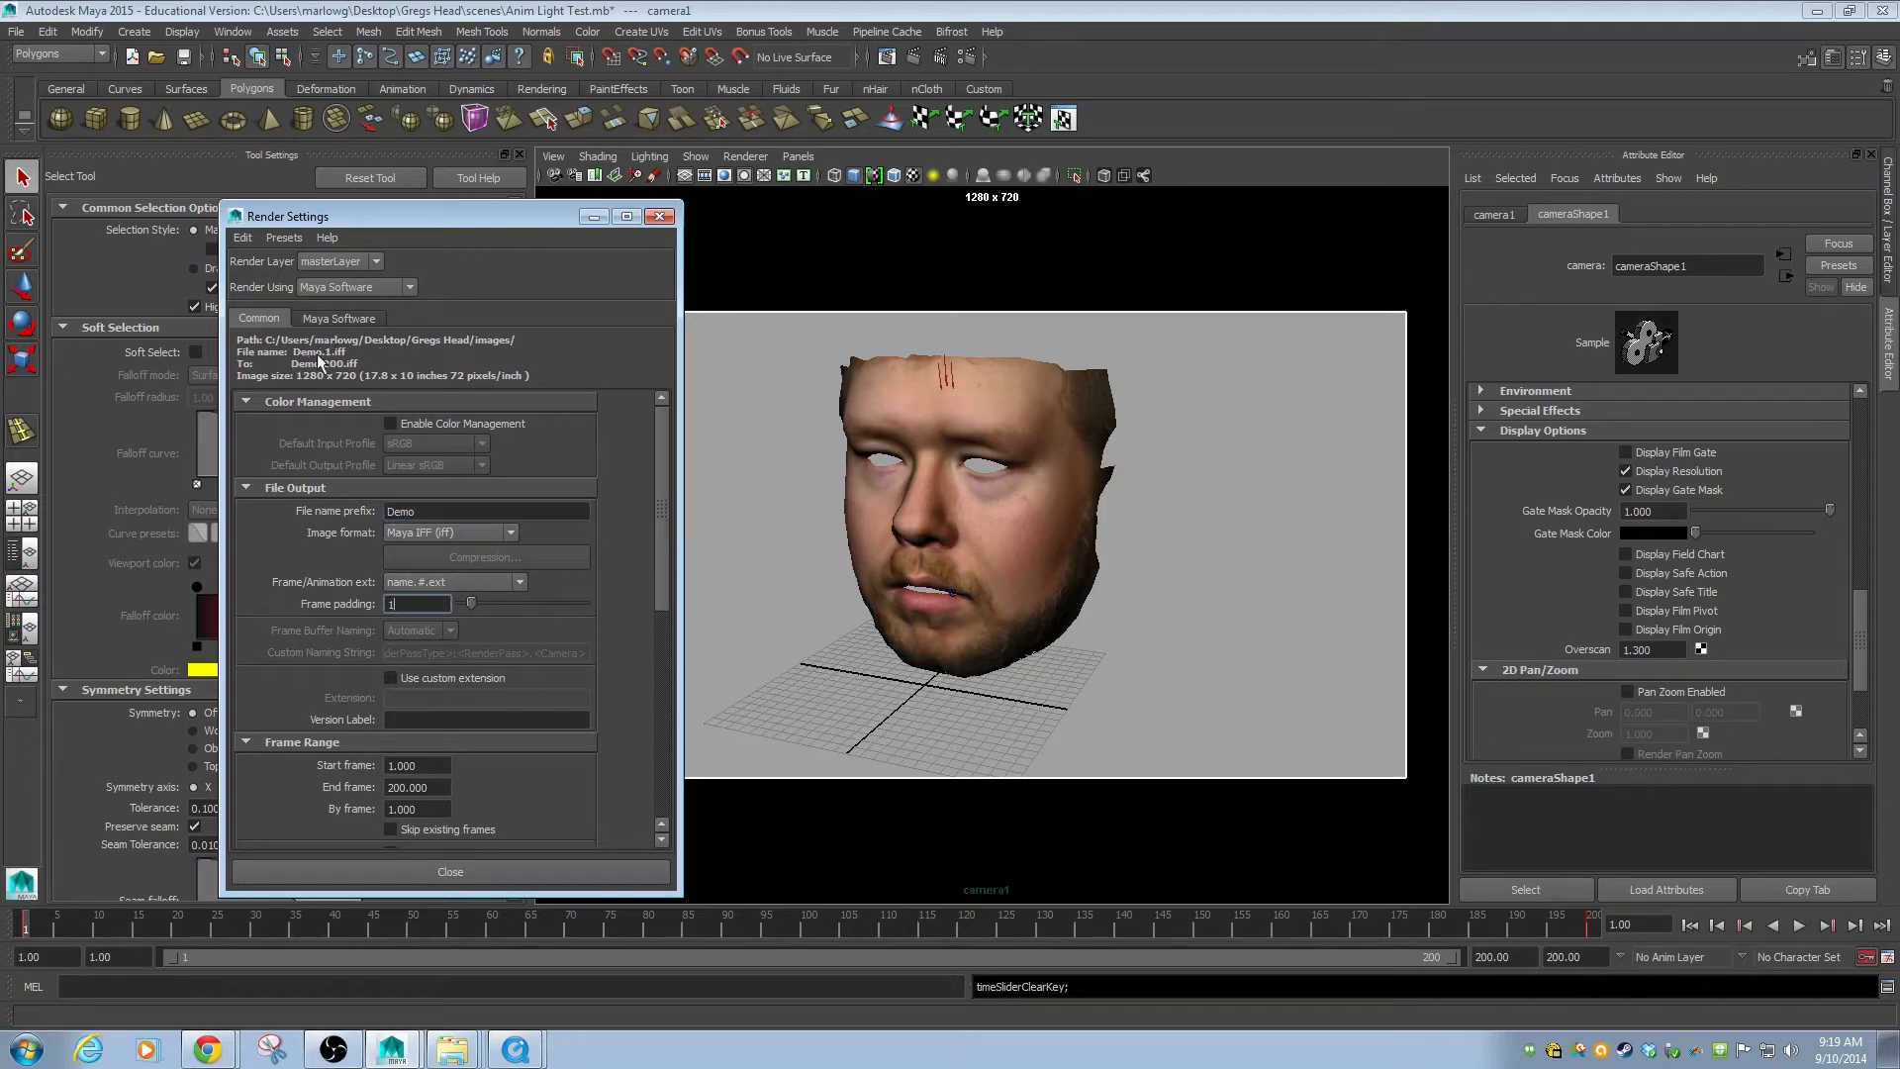
Look through the available image formats for the render output without choosing one.
click(512, 535)
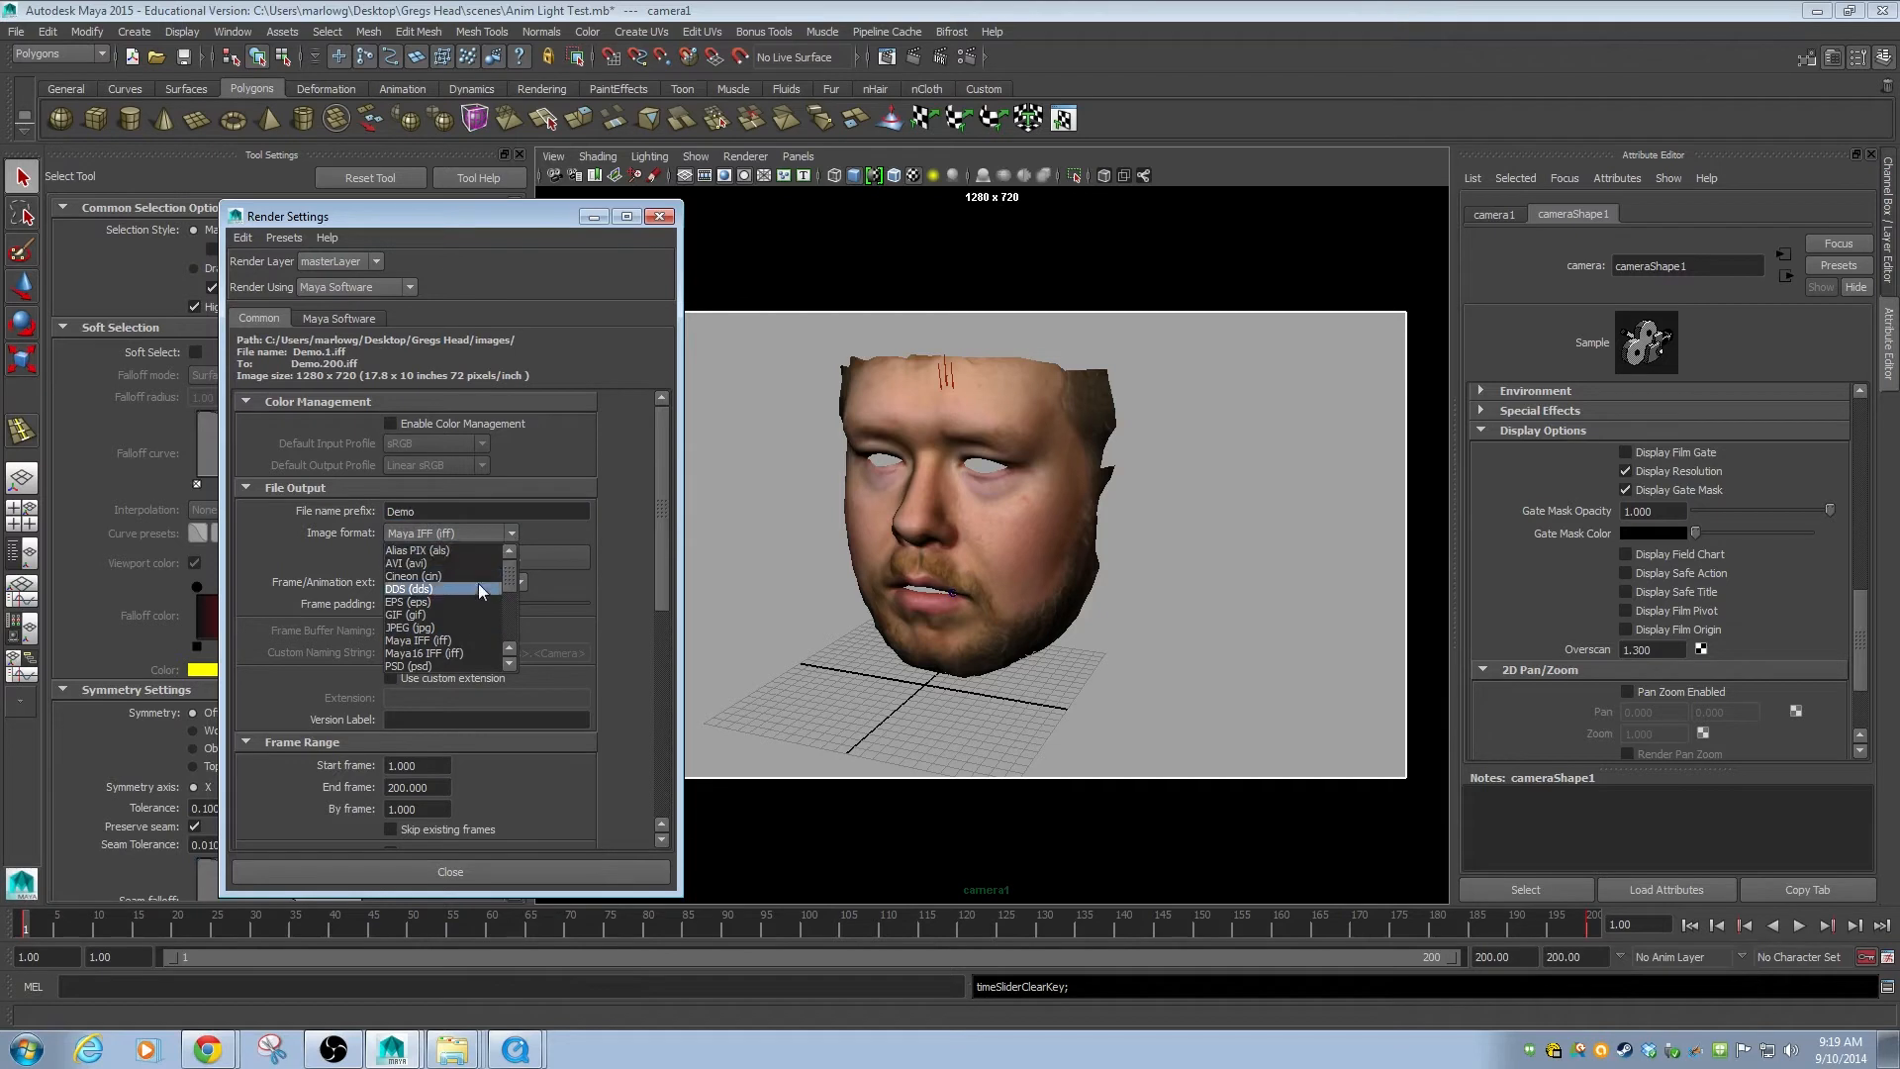
scroll(445, 602, down, 1)
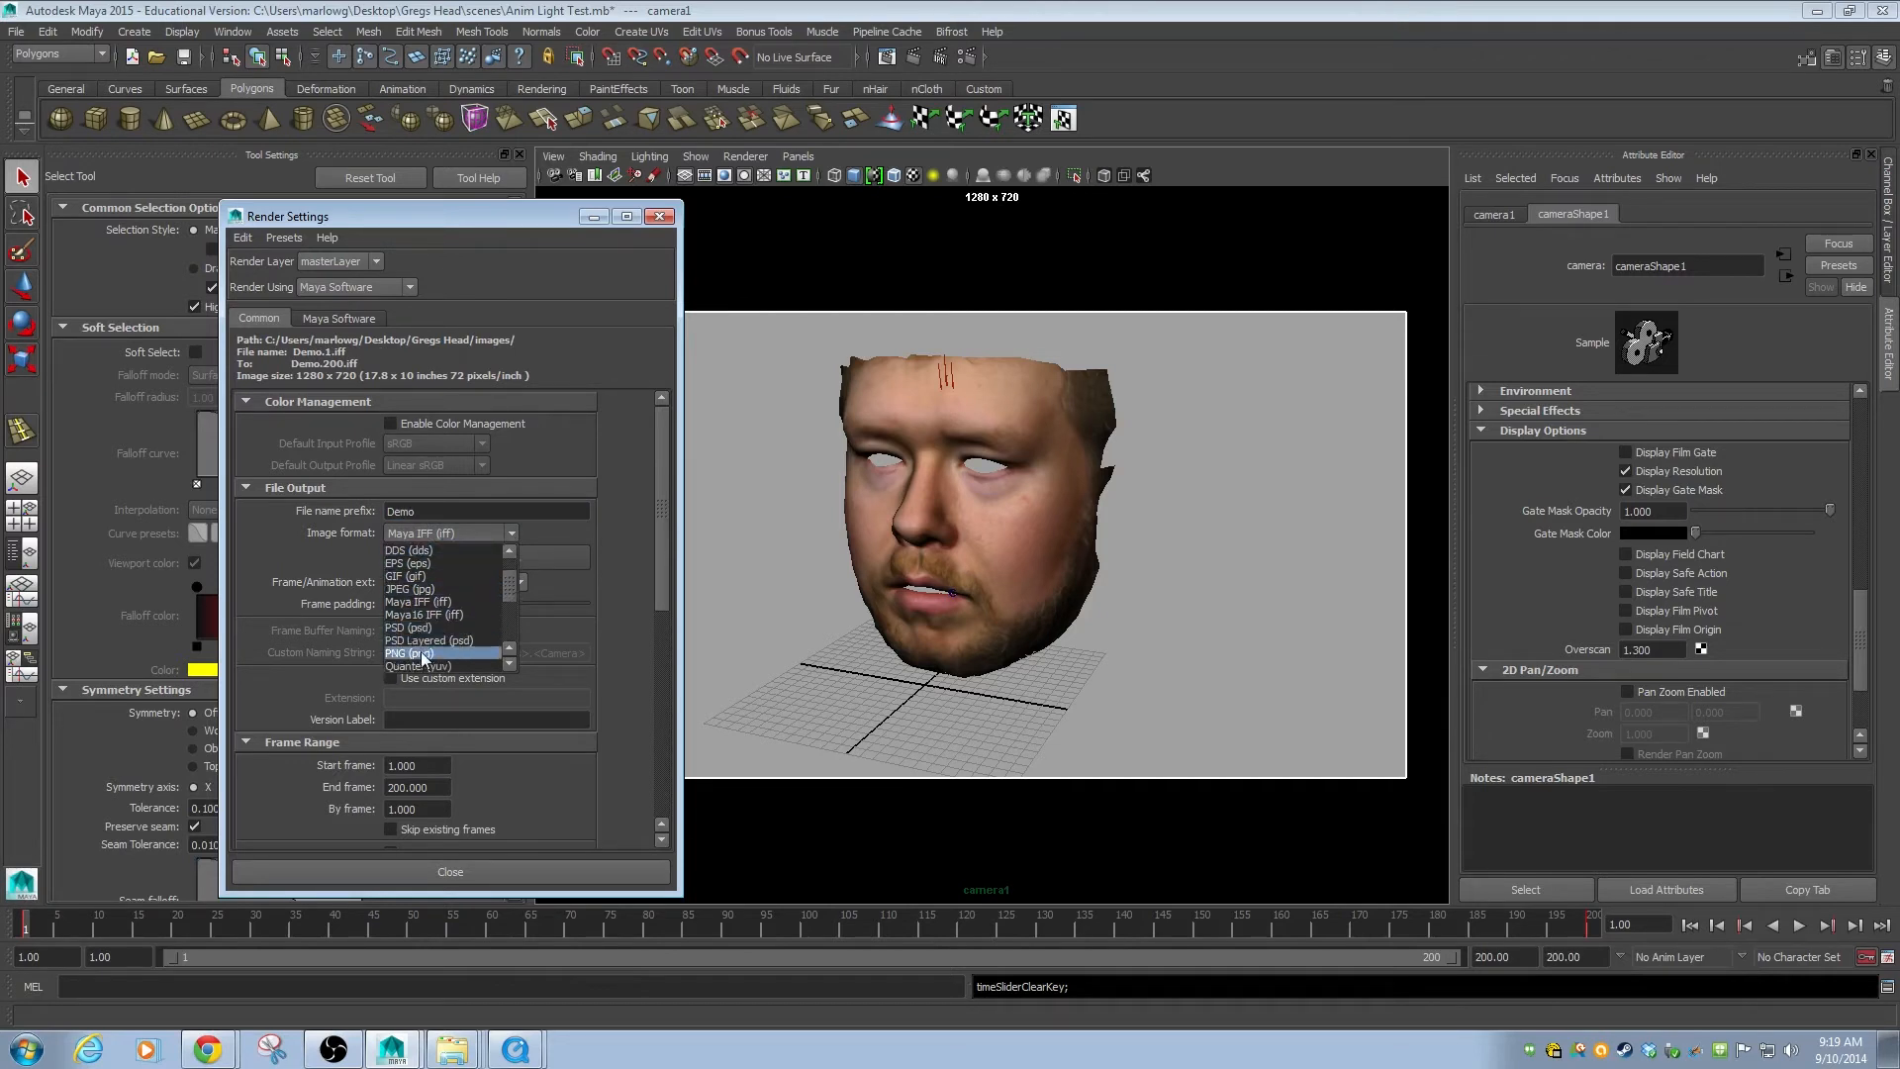
scroll(419, 651, down, 3)
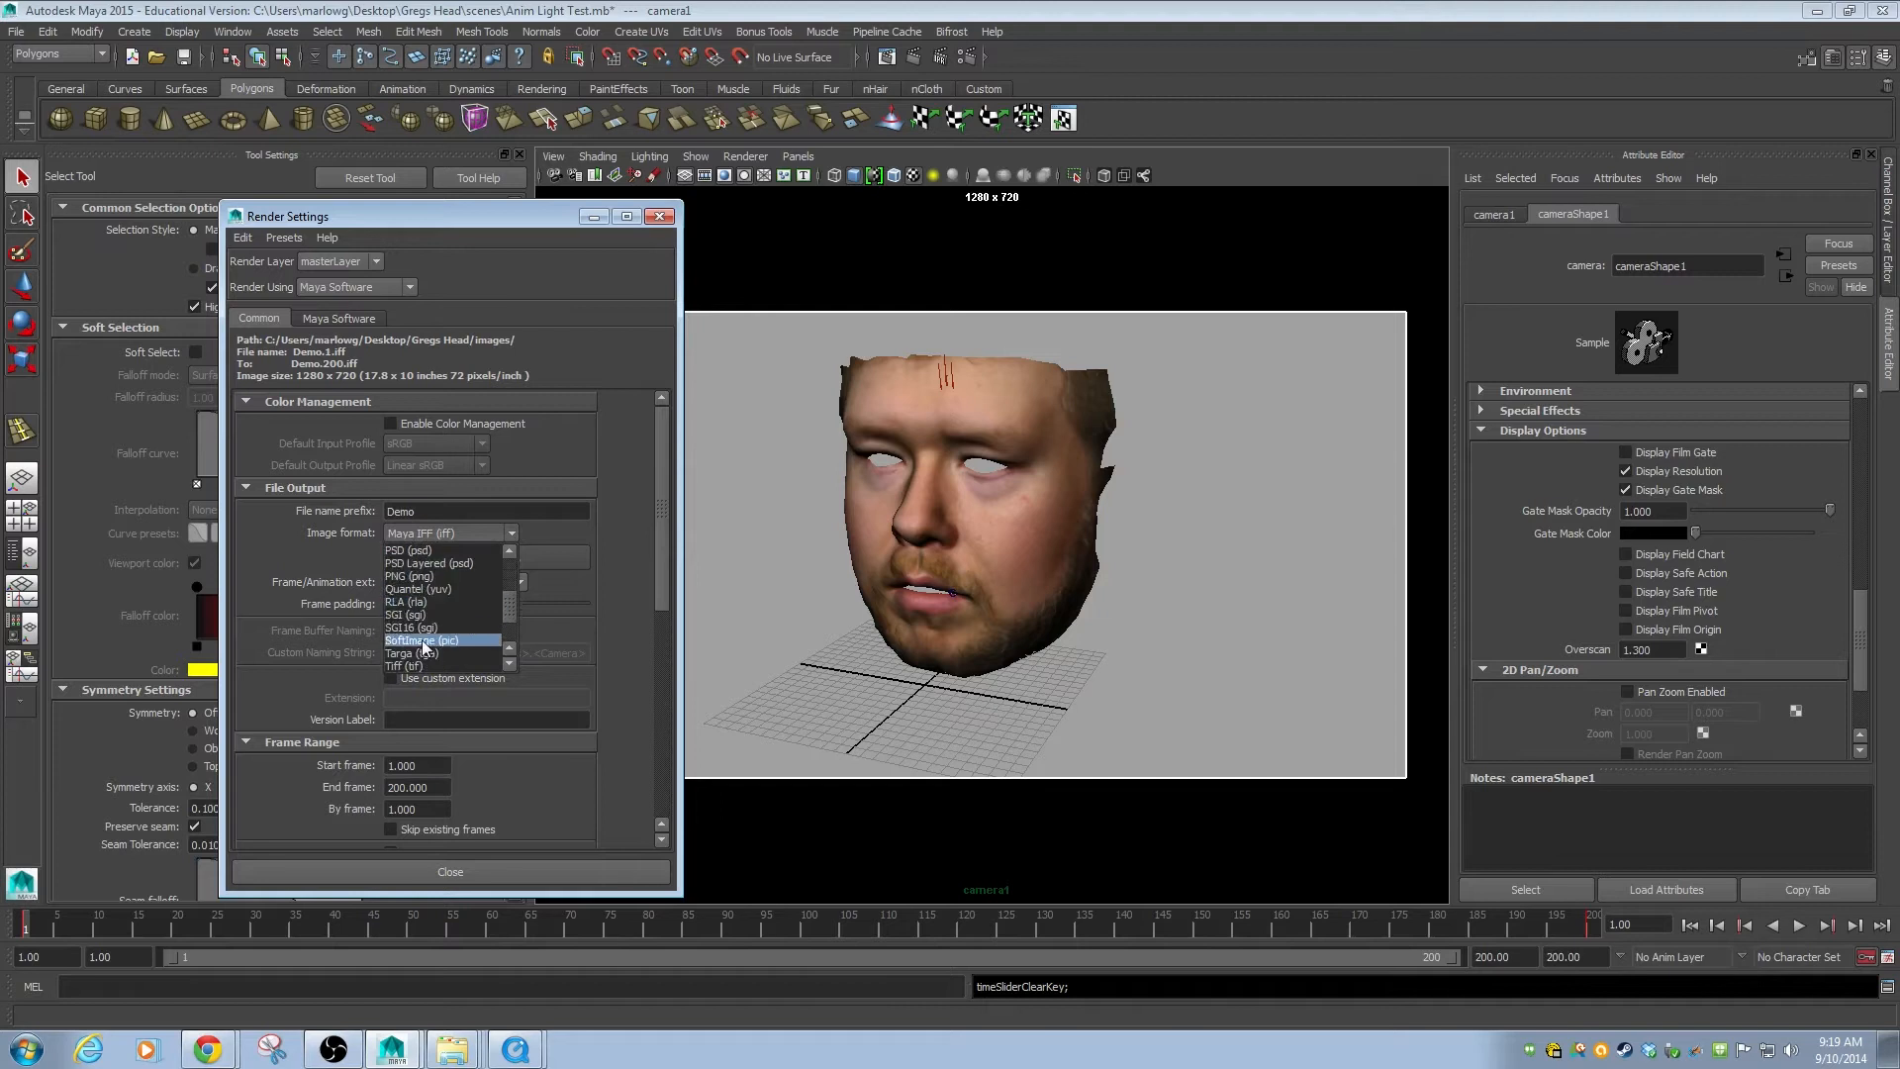
scroll(418, 617, up, 4)
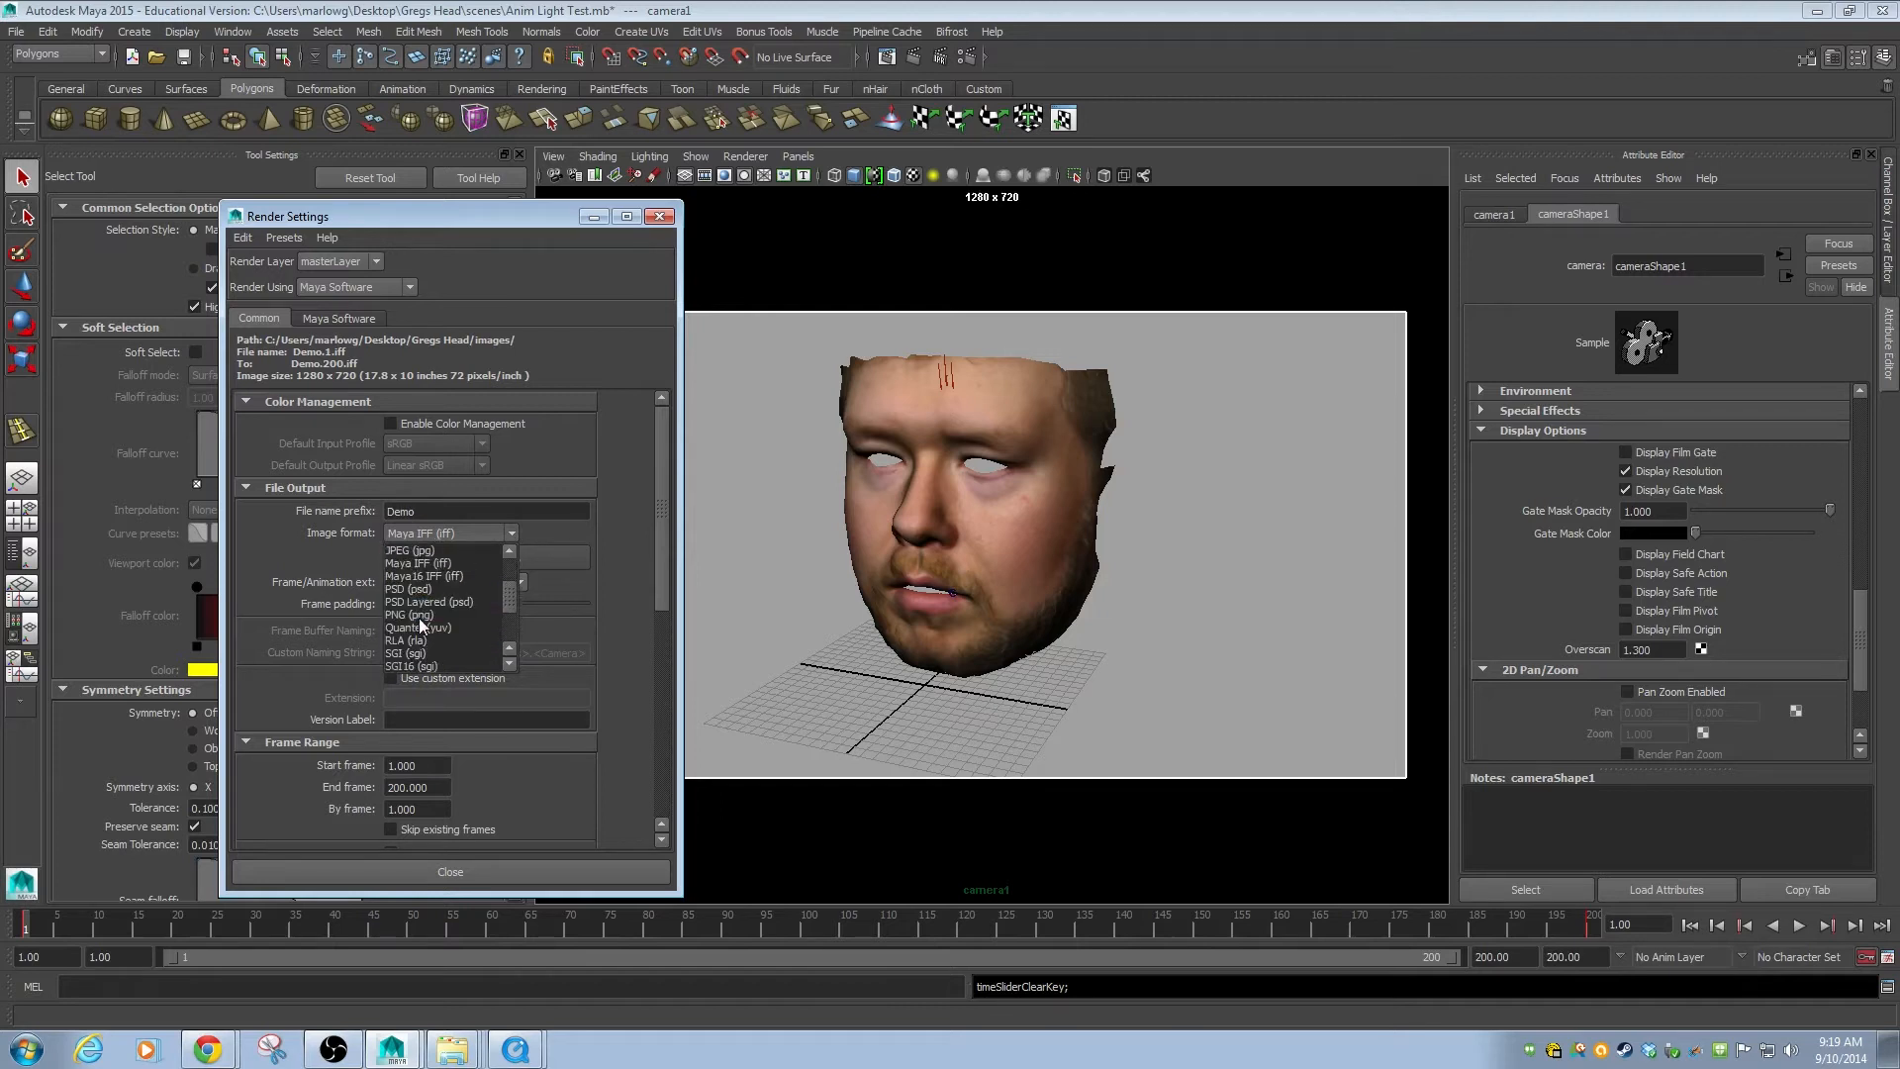
scroll(433, 622, down, 3)
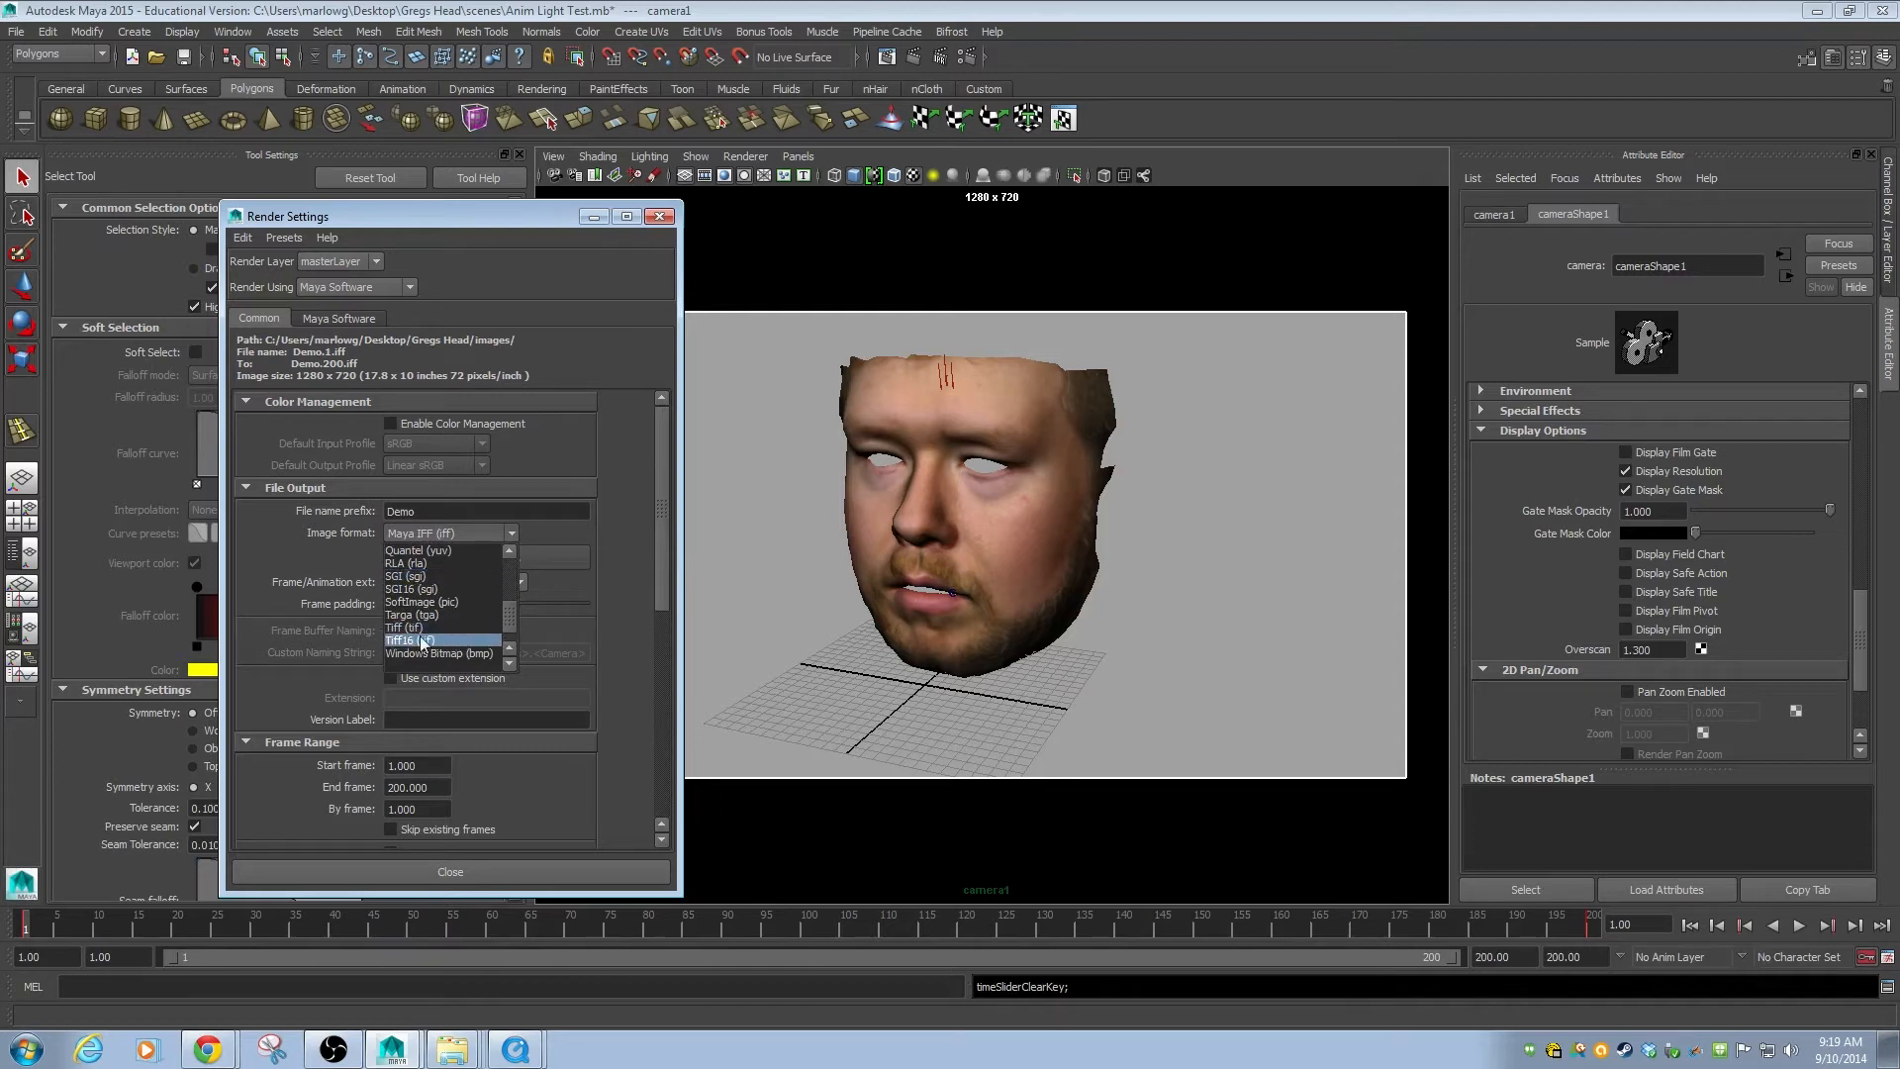
scroll(436, 633, down, 1)
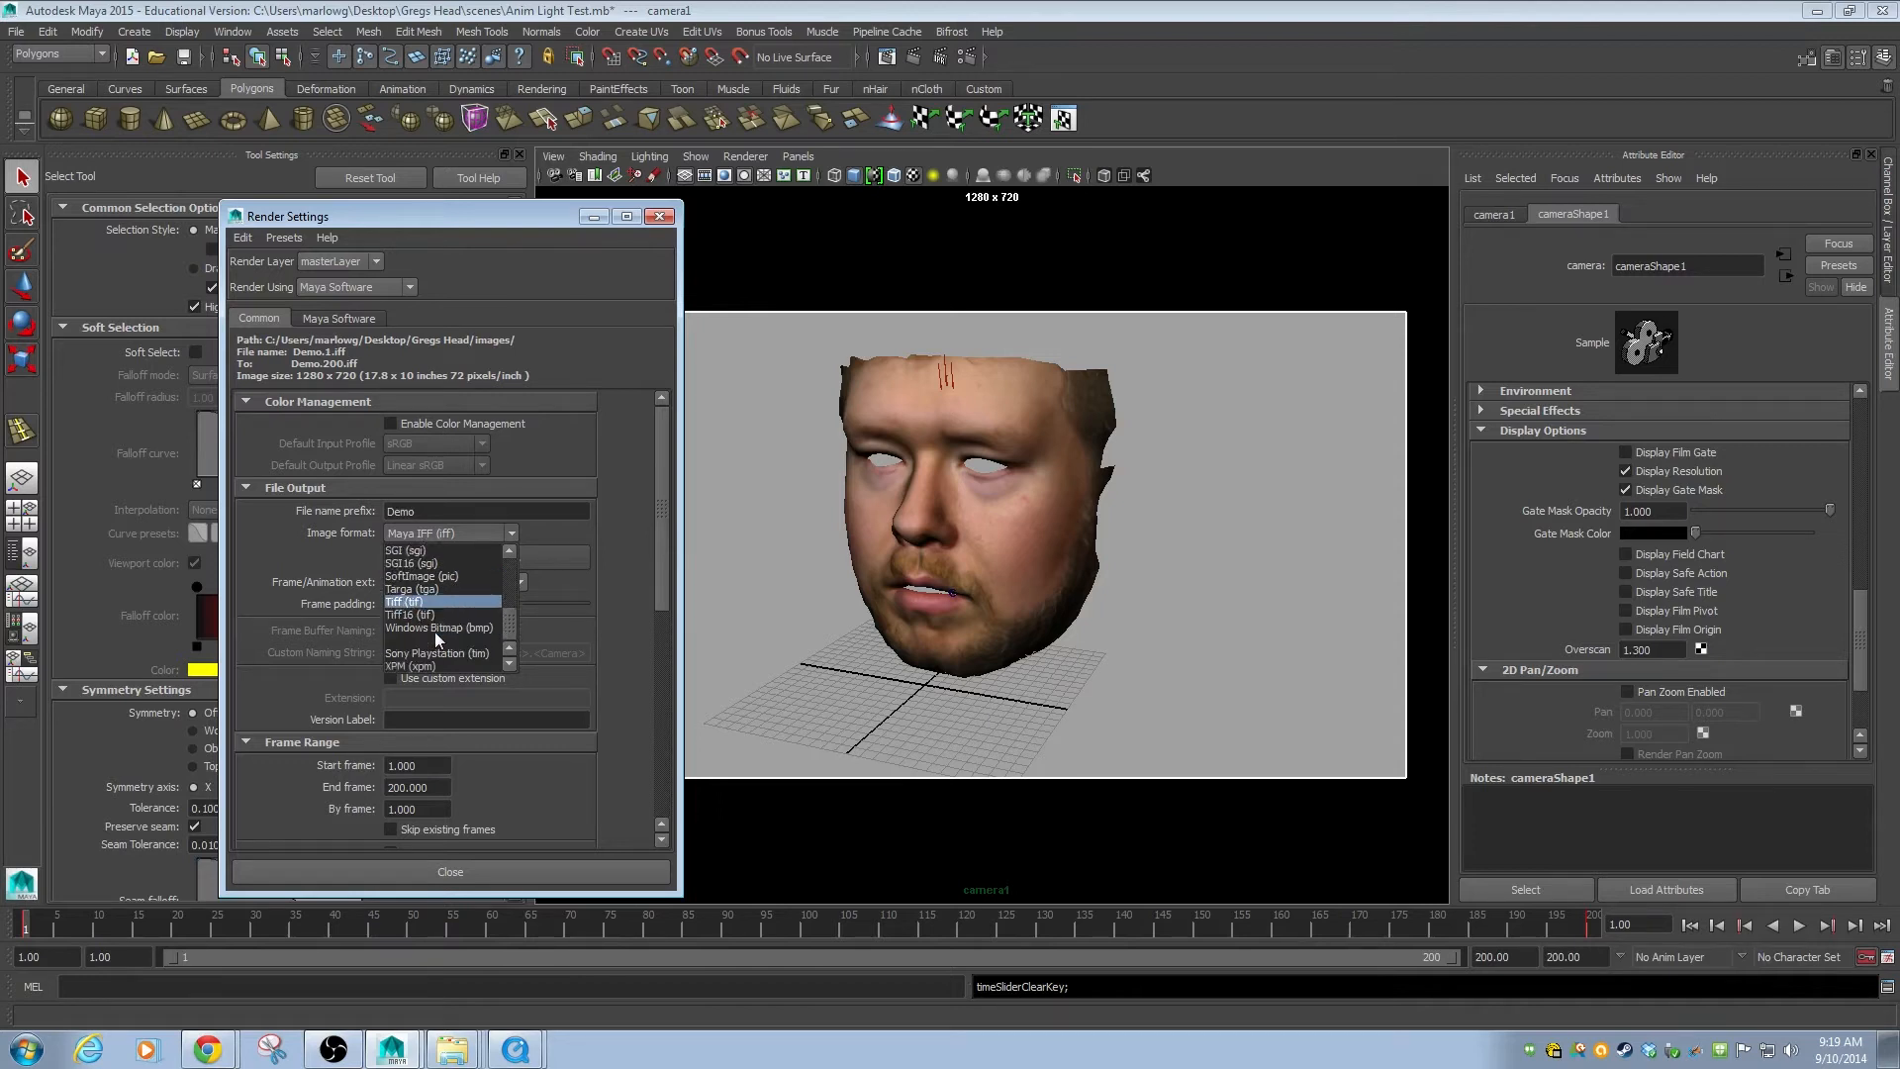
scroll(436, 631, up, 5)
scroll(430, 626, down, 1)
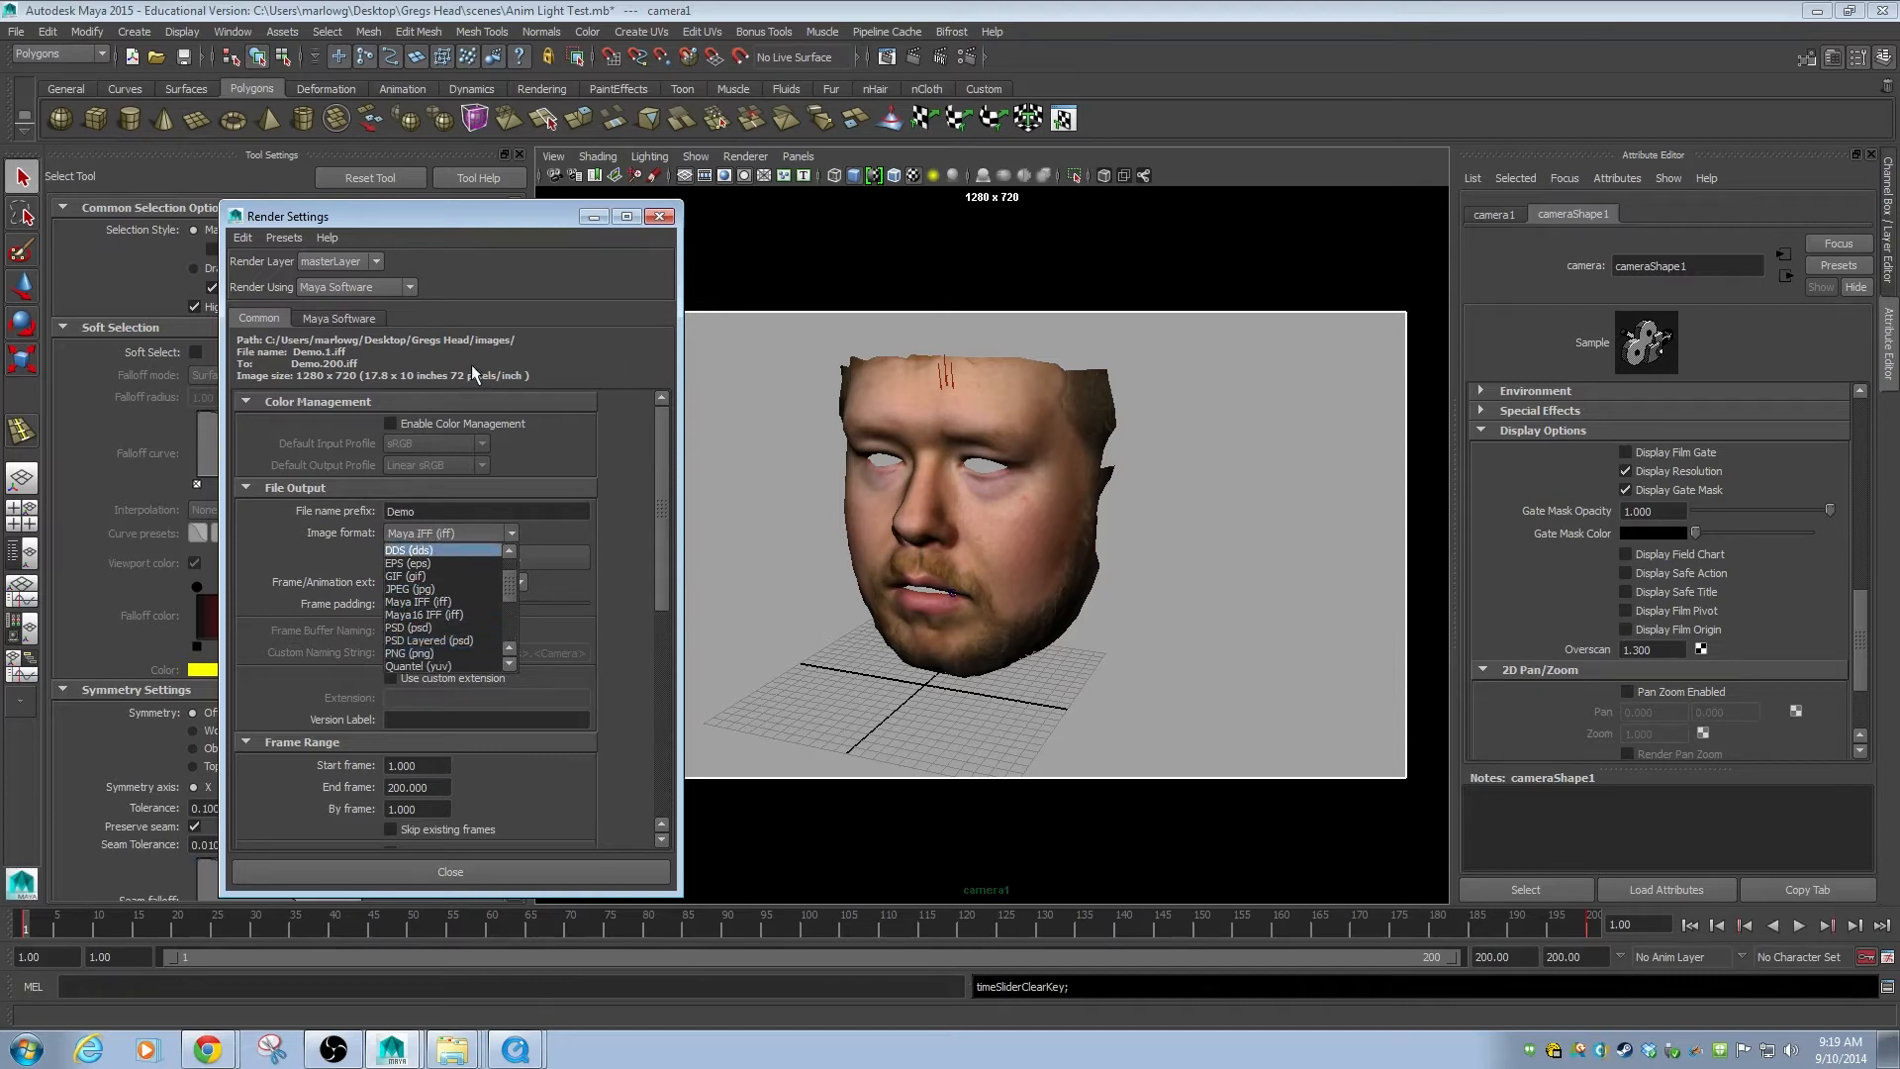
scroll(485, 634, down, 1)
scroll(485, 639, up, 2)
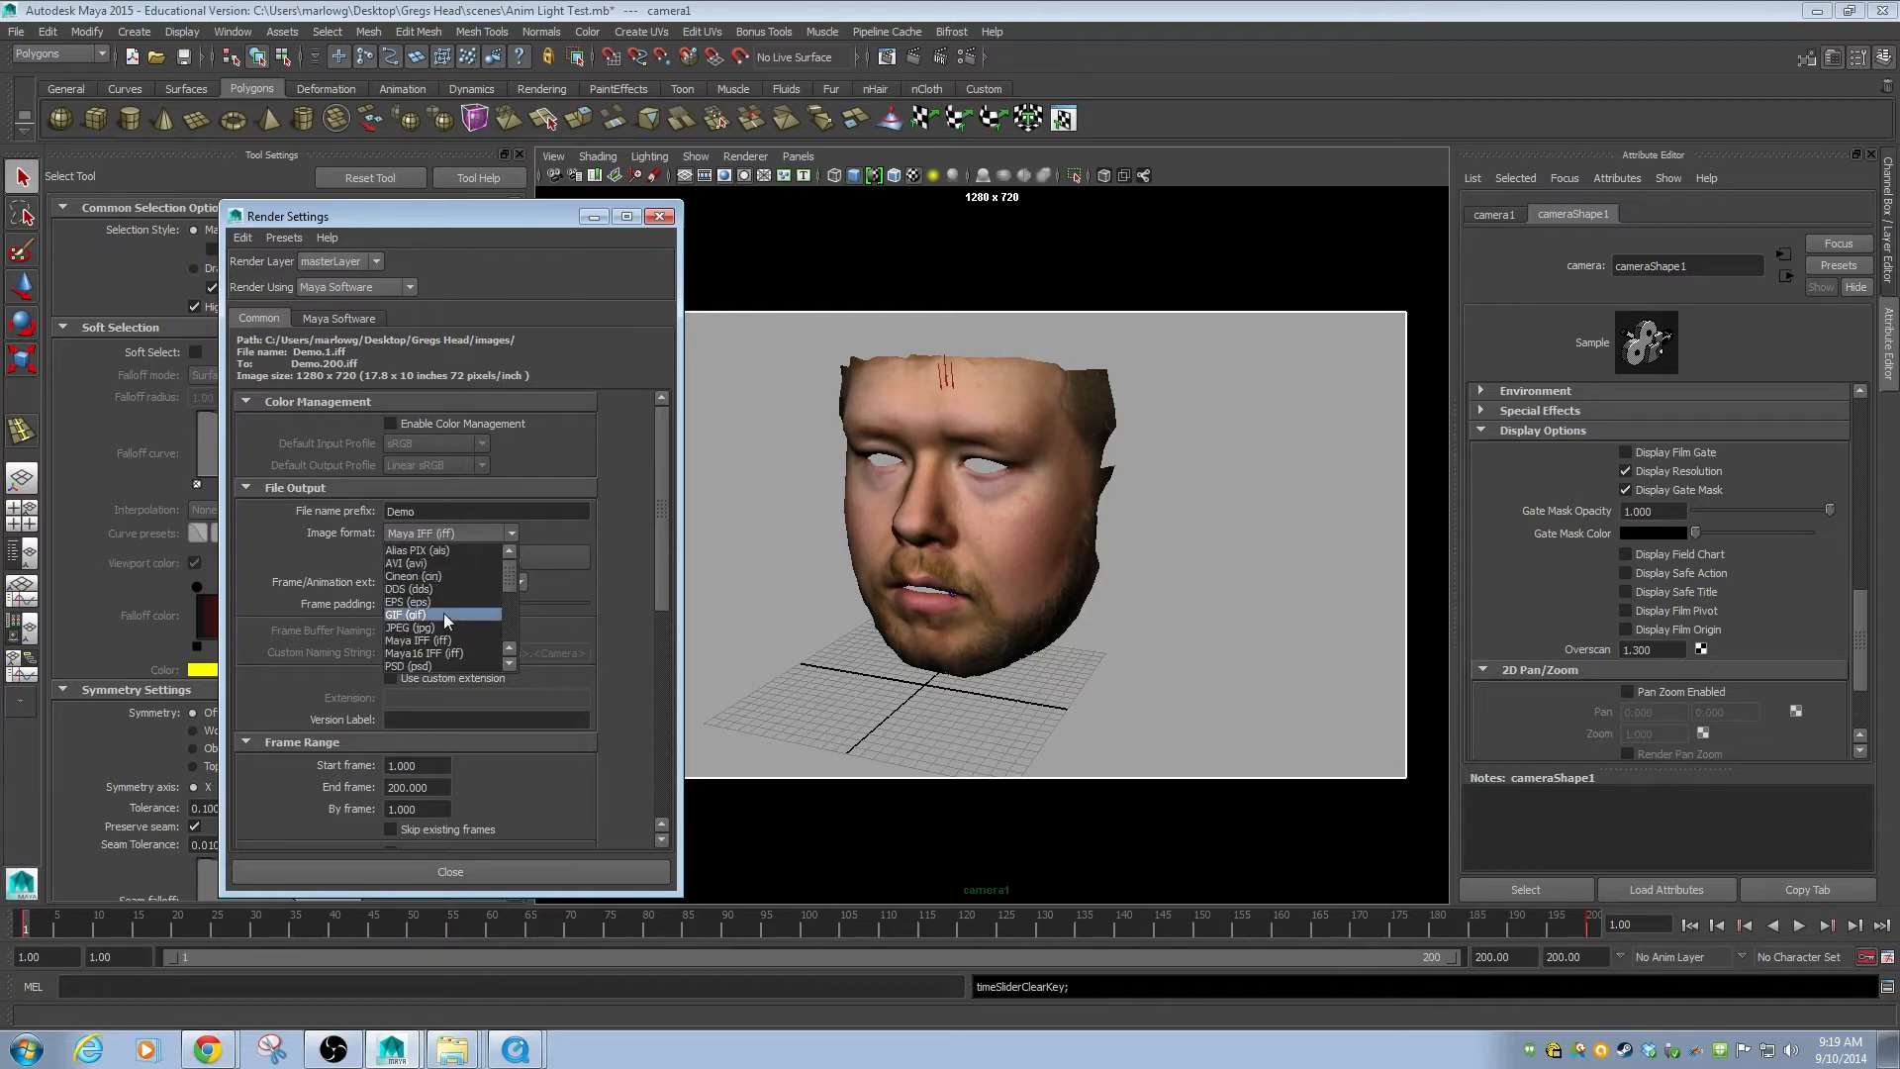
scroll(447, 609, down, 2)
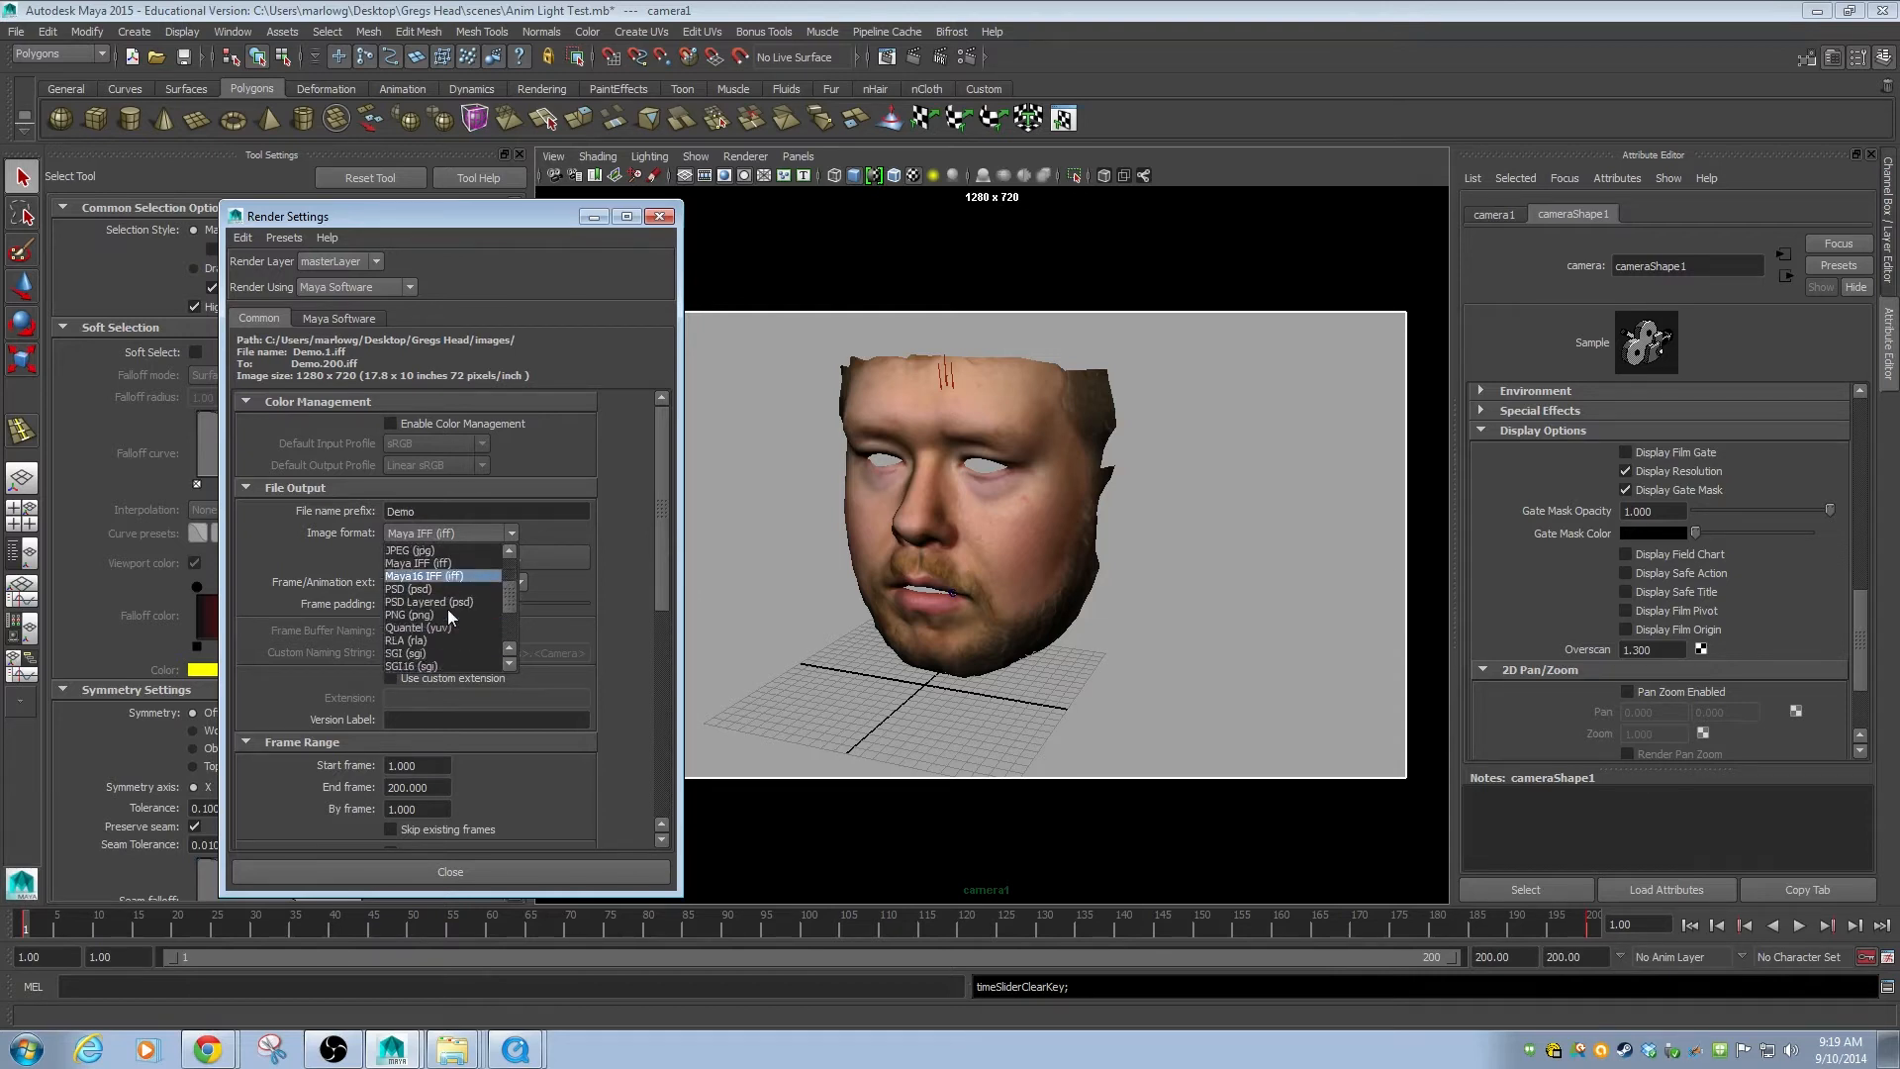
scroll(447, 608, down, 3)
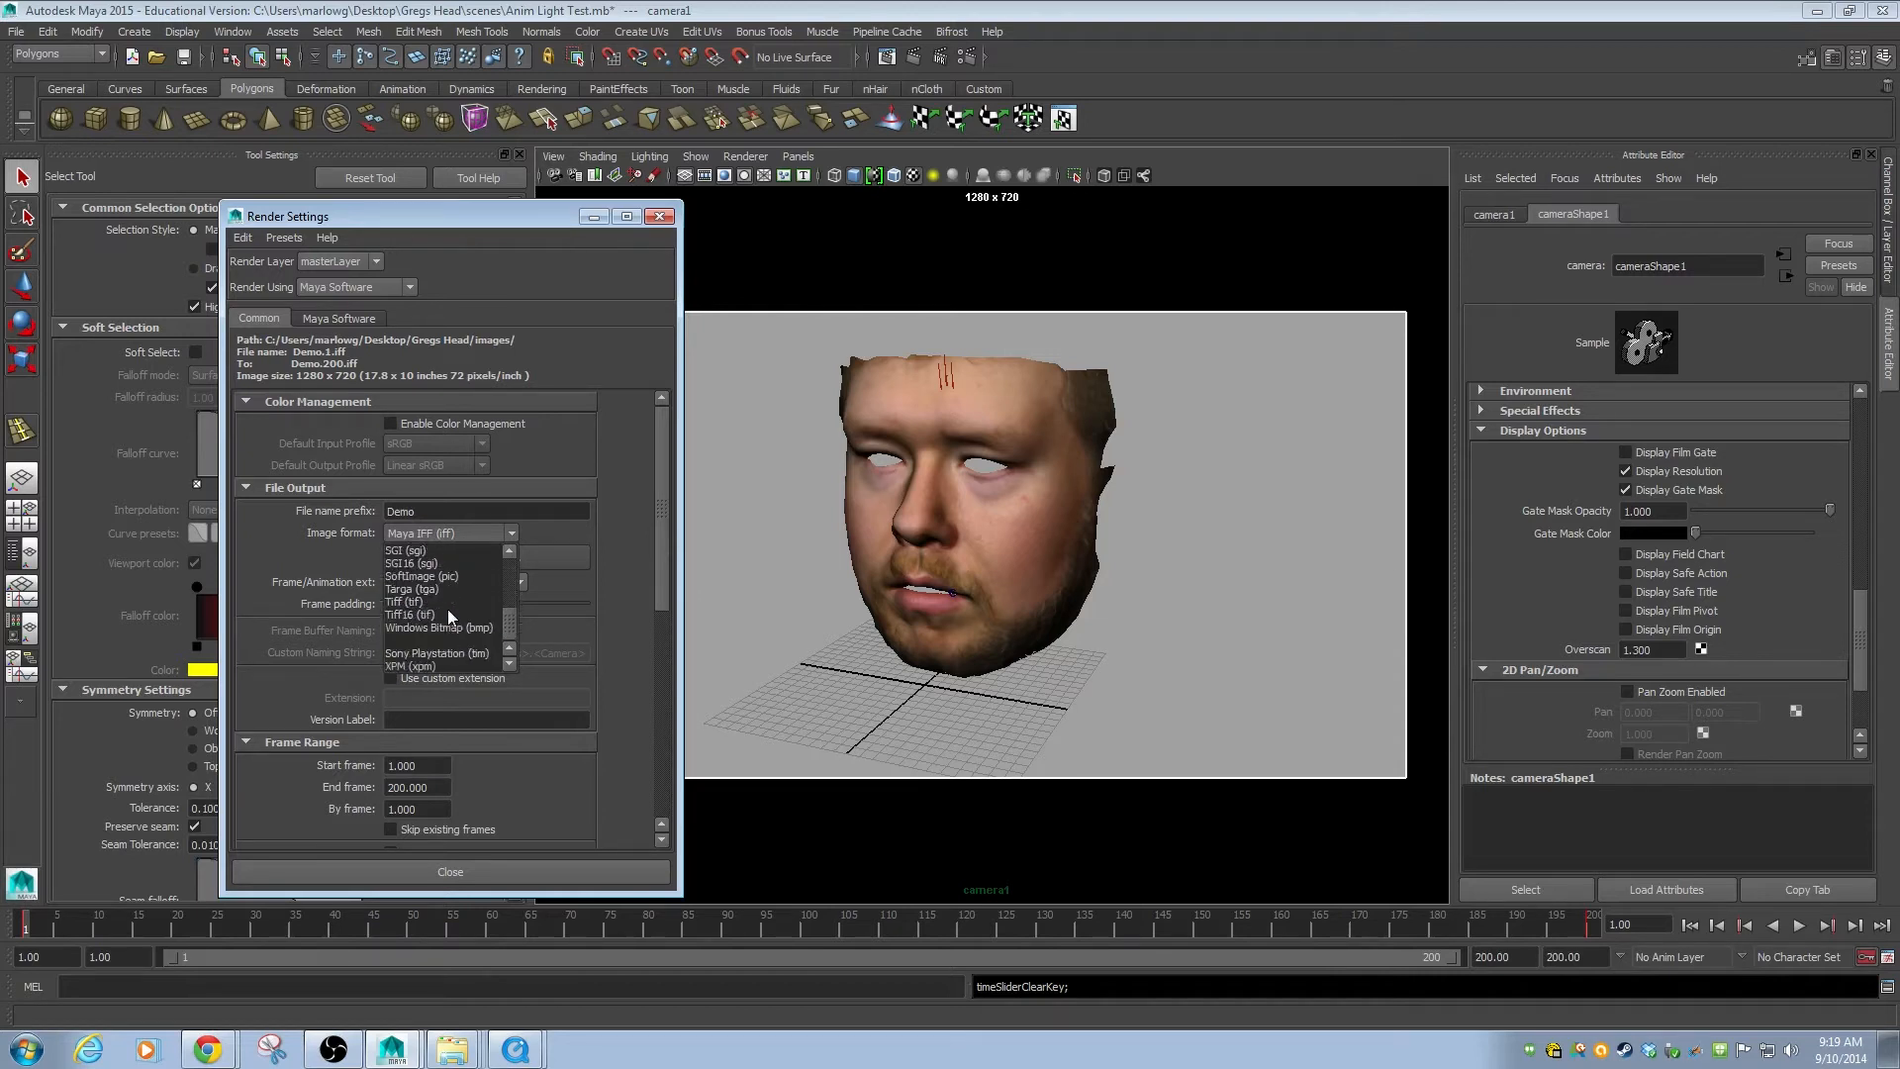
scroll(447, 609, up, 5)
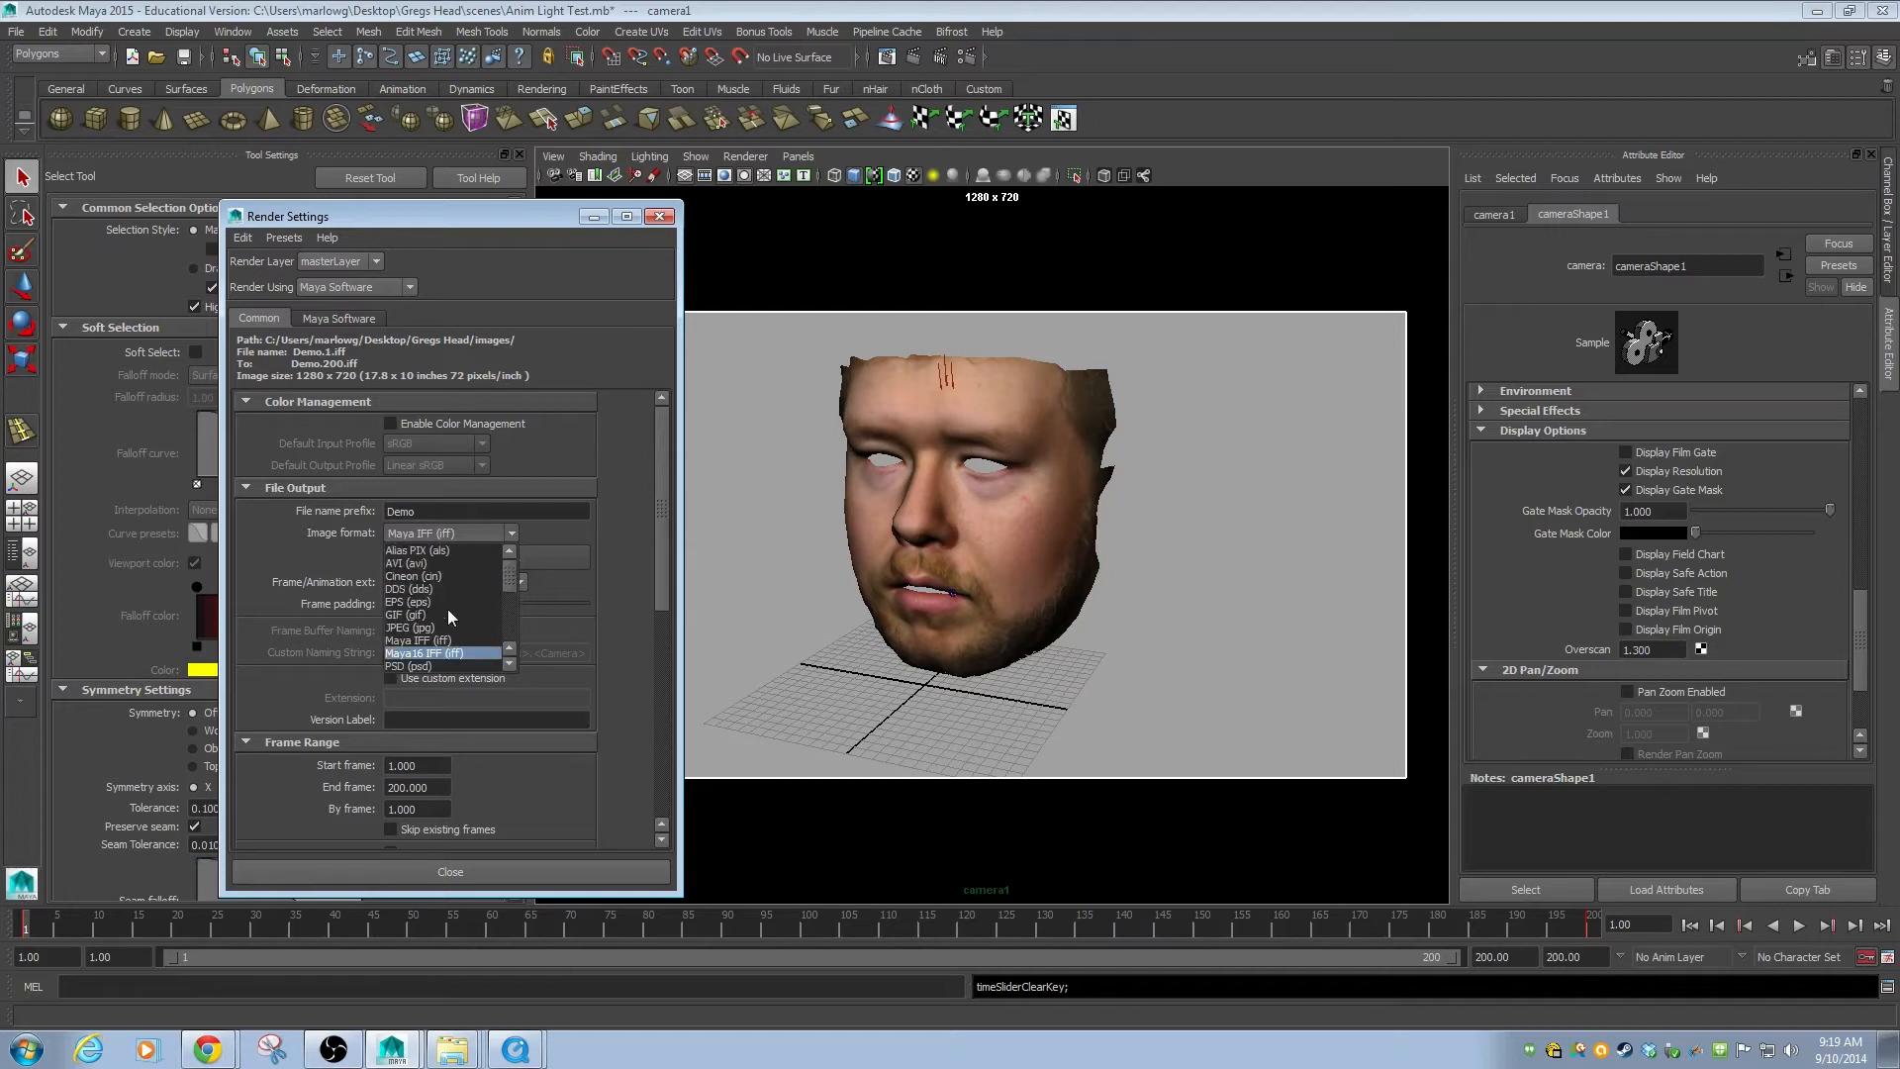
click(572, 457)
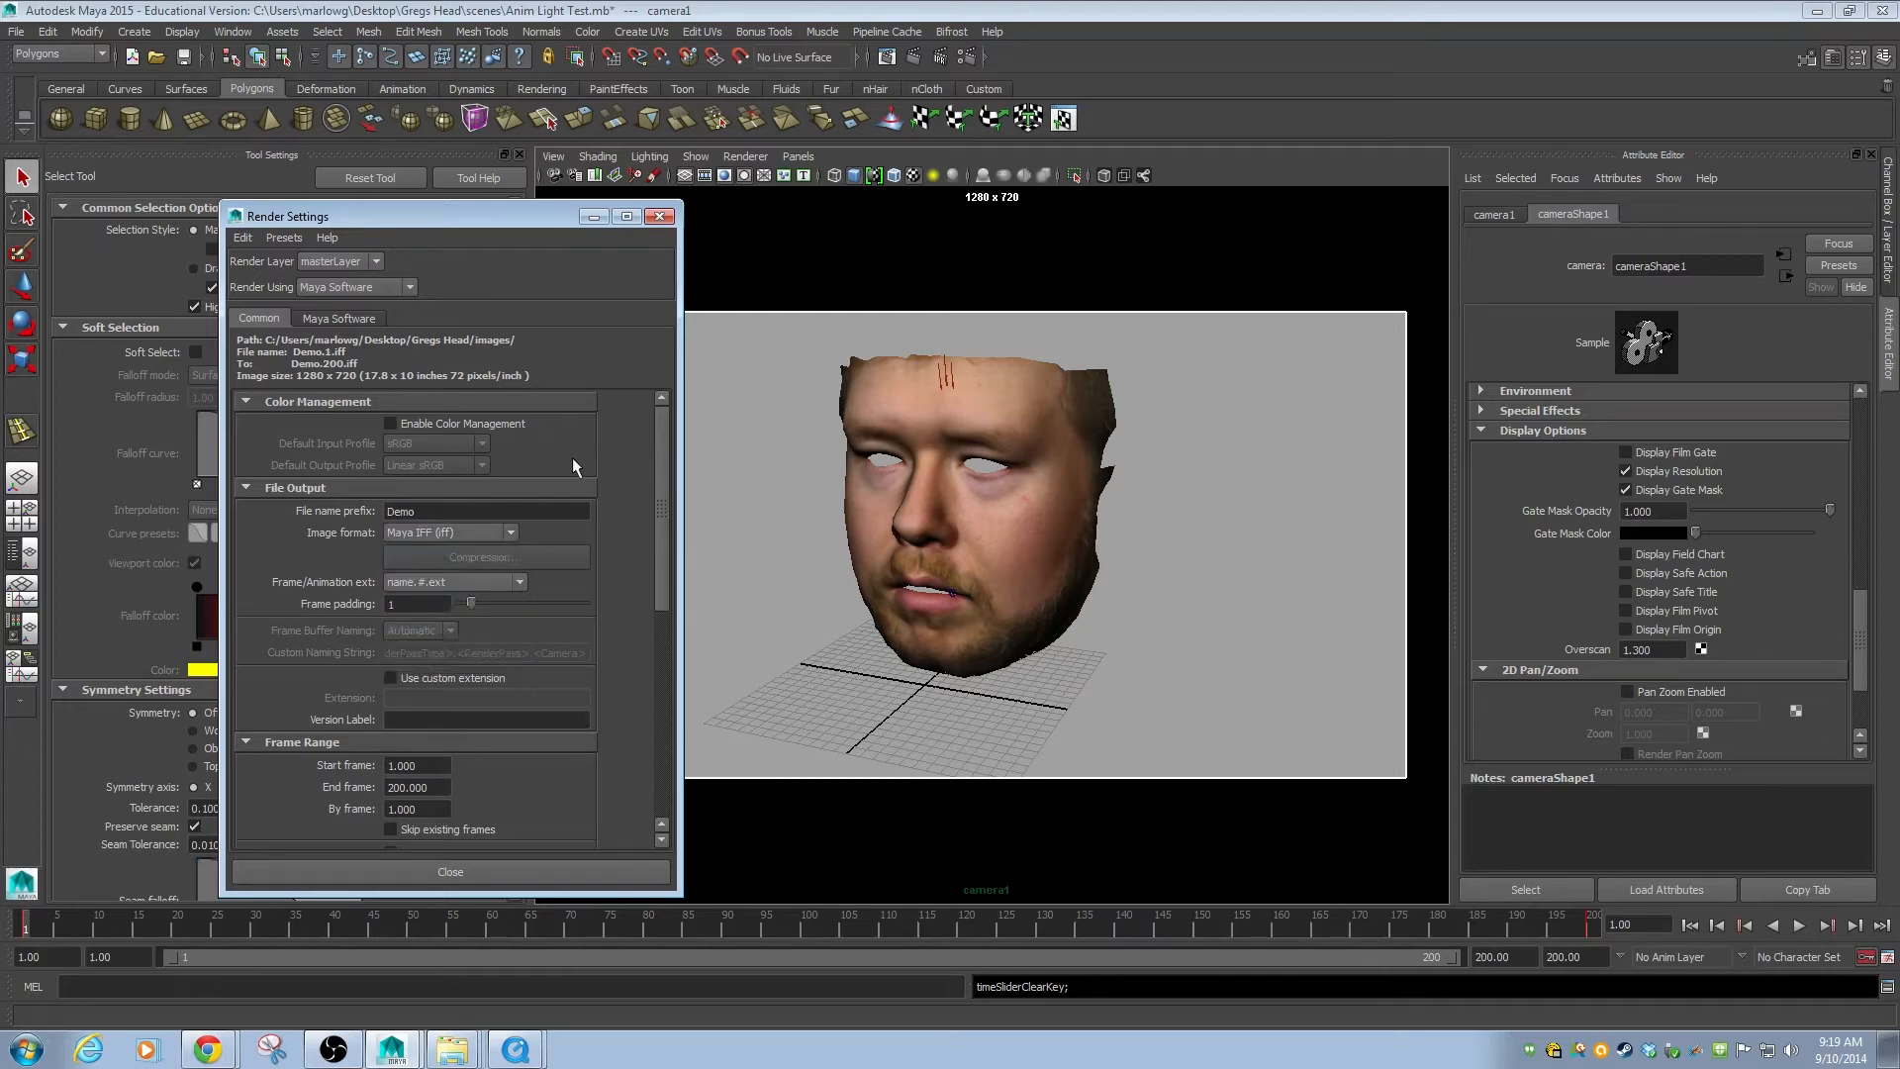
Set the image format to PNG (png) and the frame/animation extension to name (Single Frame).
click(498, 530)
mouse_move(509, 578)
mouse_down()
mouse_move(500, 626)
mouse_move(495, 600)
mouse_up()
click(431, 615)
click(518, 580)
click(493, 598)
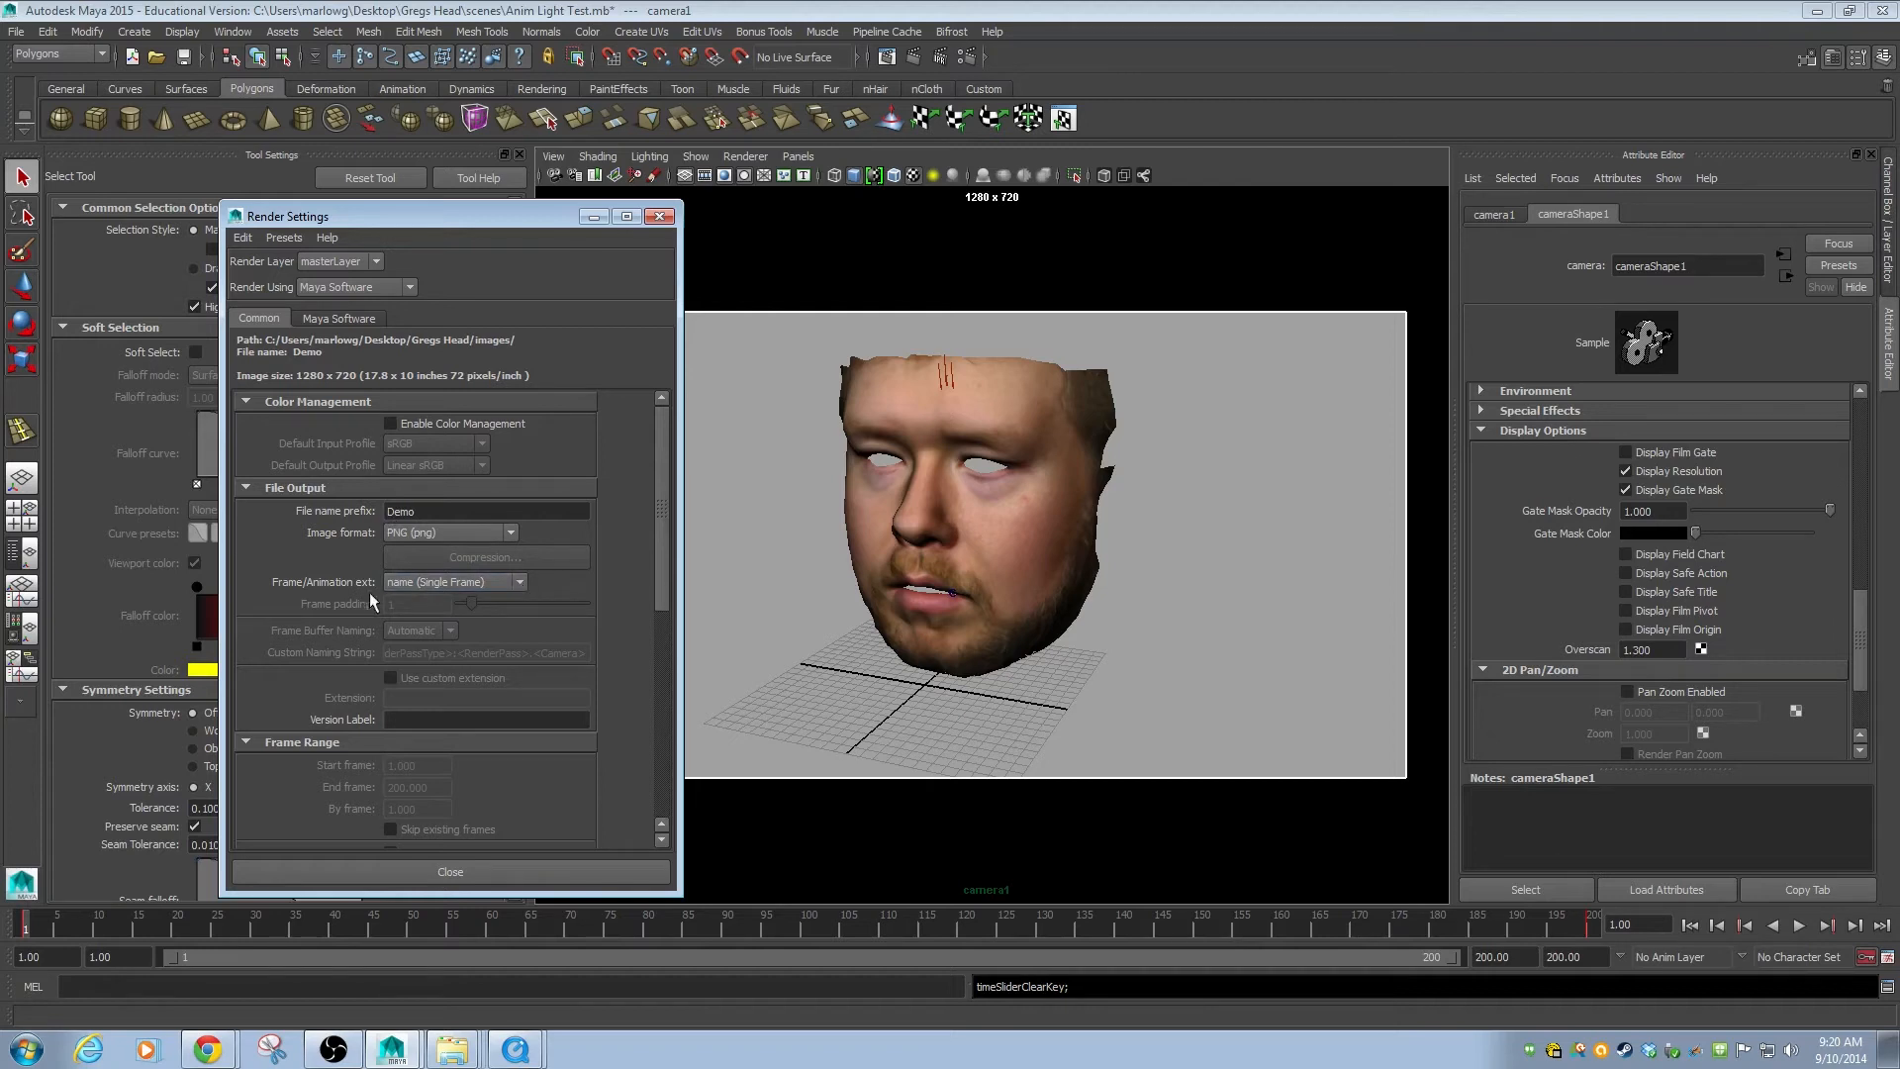
Try the name.#.ext frame/animation extension and settle on name_#.ext for numbered output files.
click(484, 584)
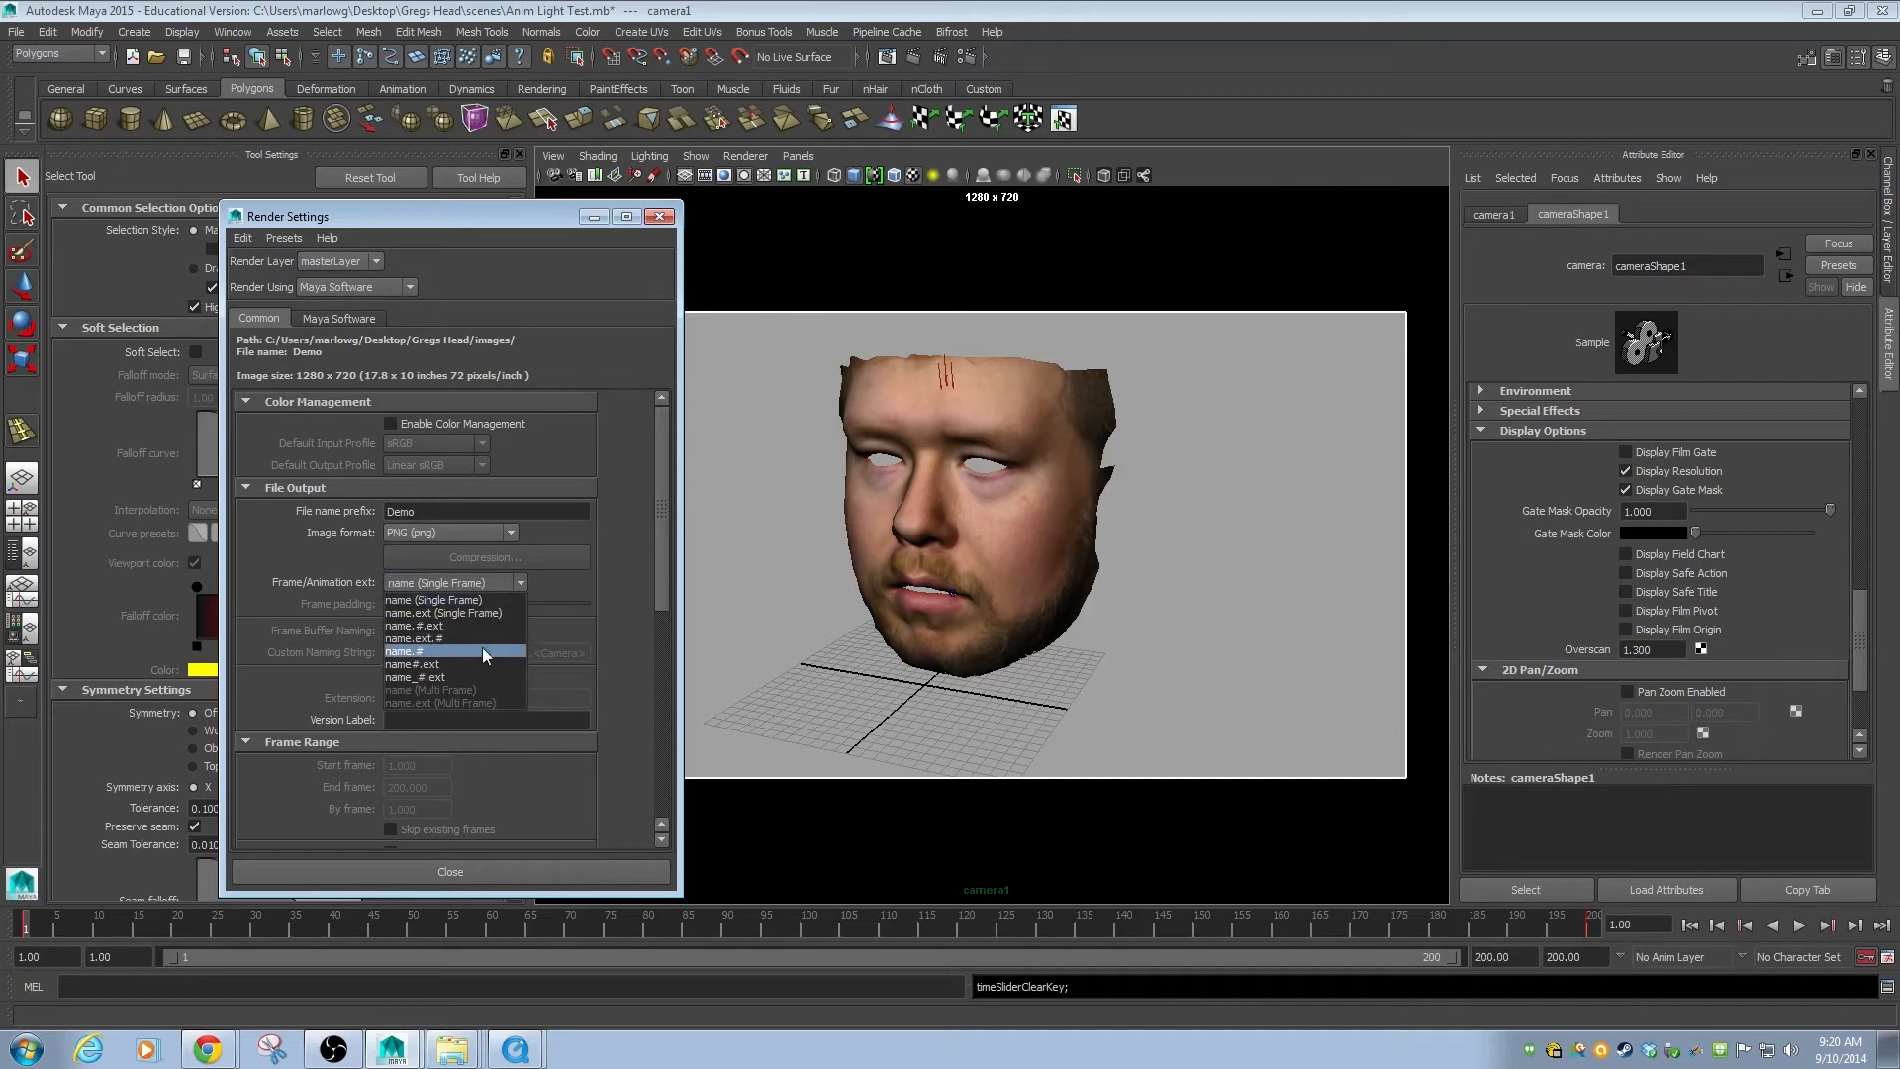
click(416, 627)
click(459, 585)
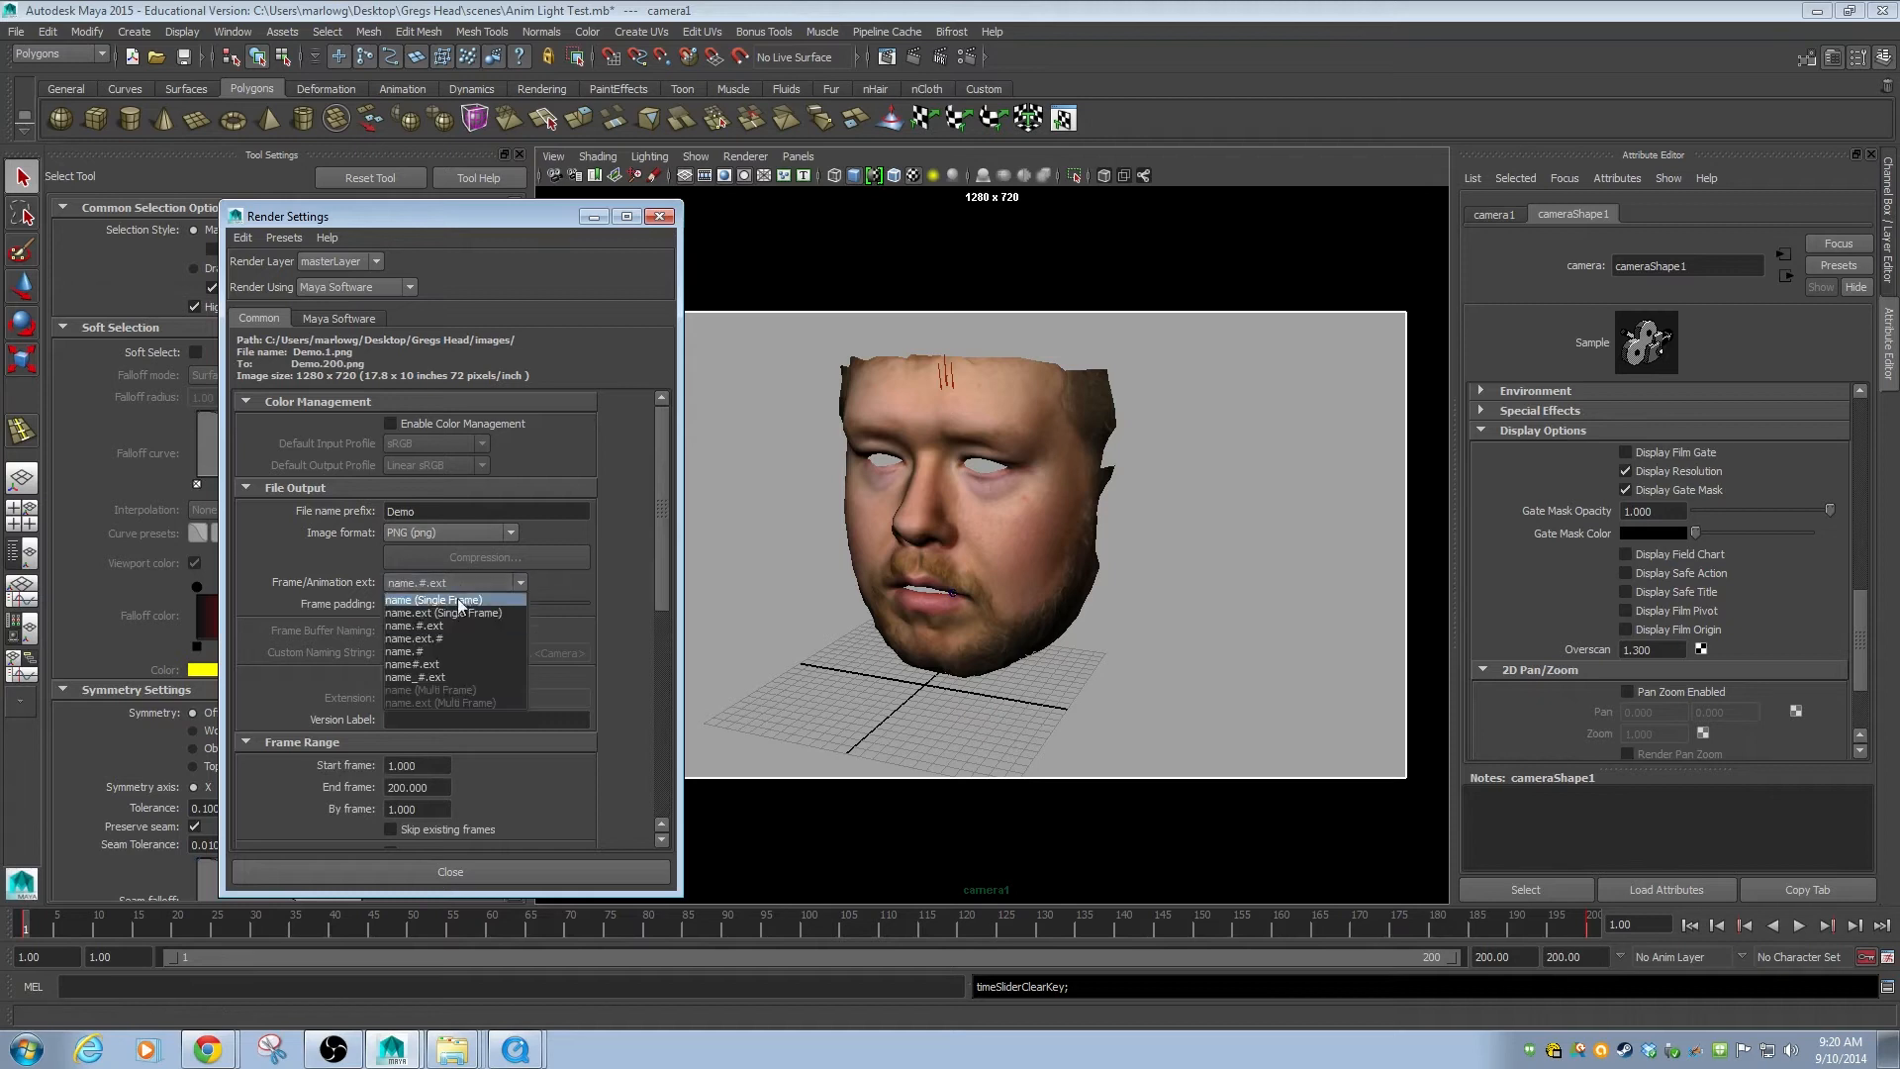
click(413, 677)
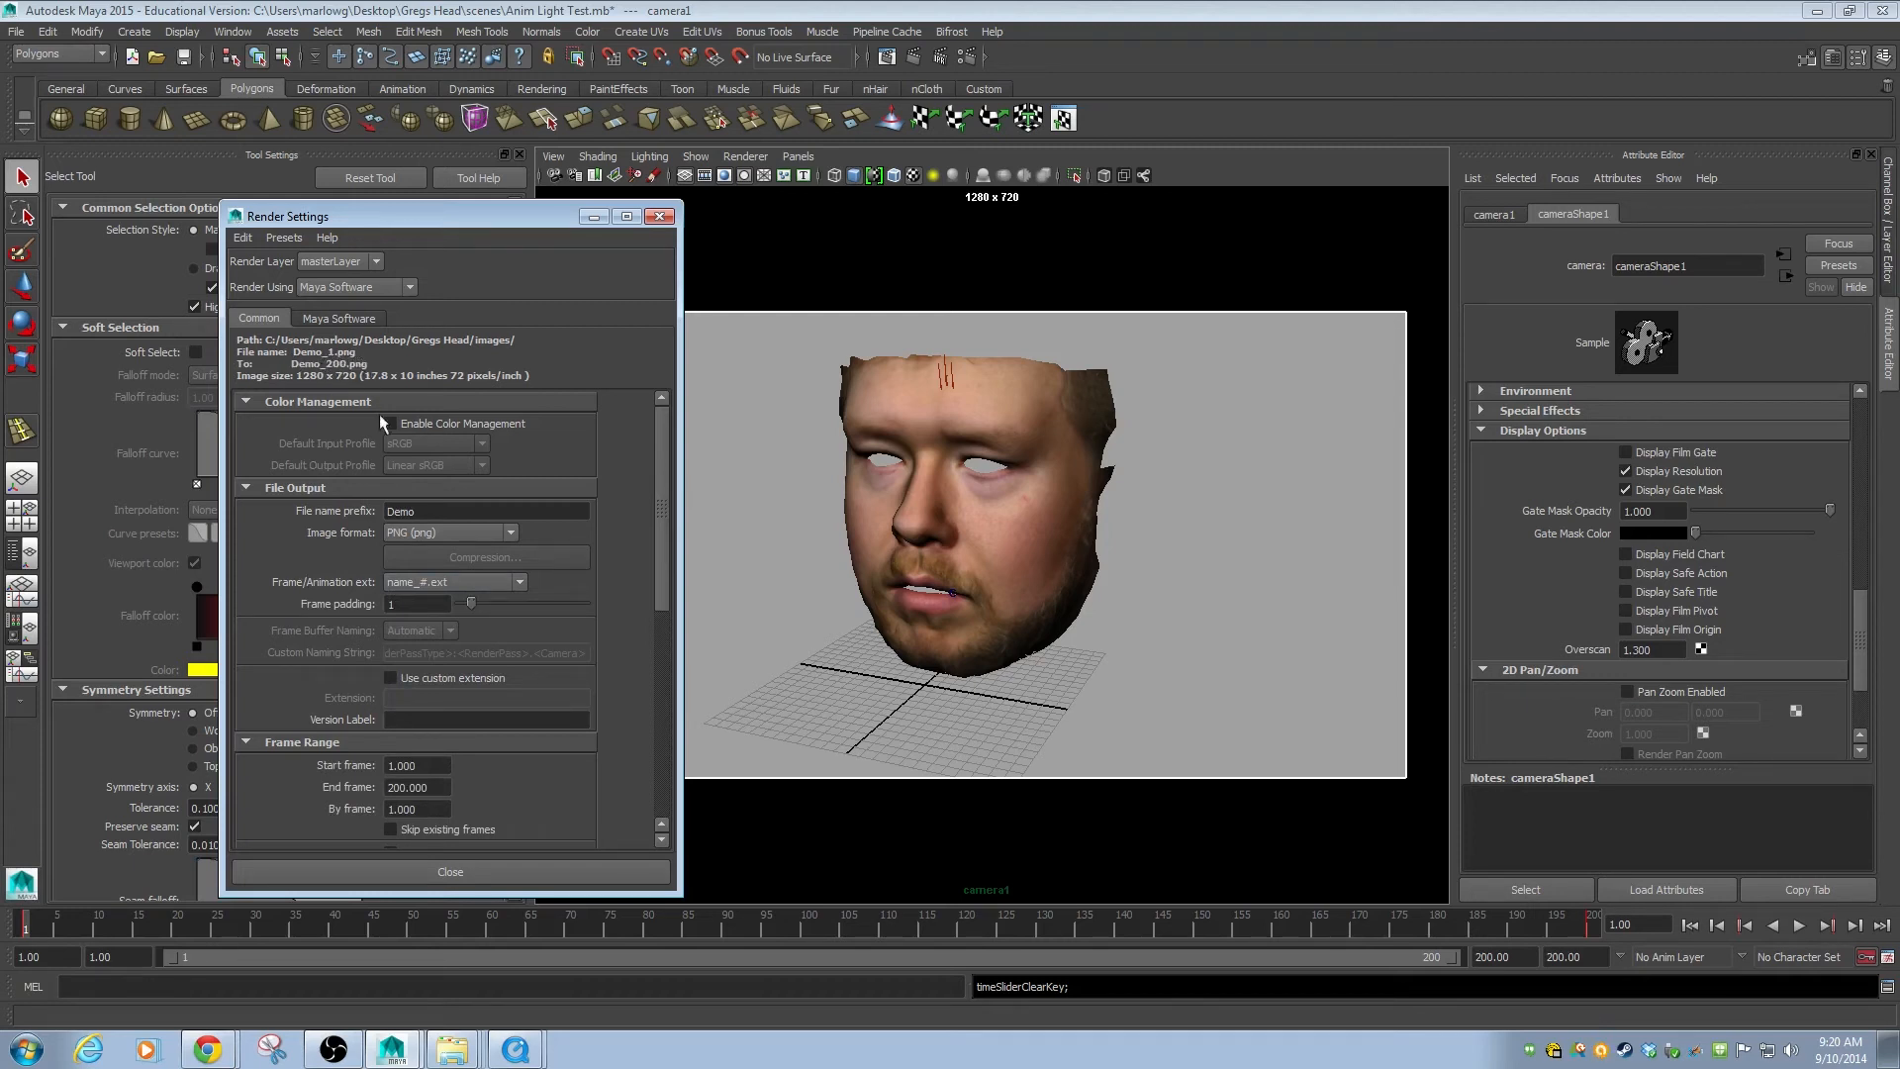
Try the name.ext.# frame/animation extension and restore name_#.ext.
click(520, 584)
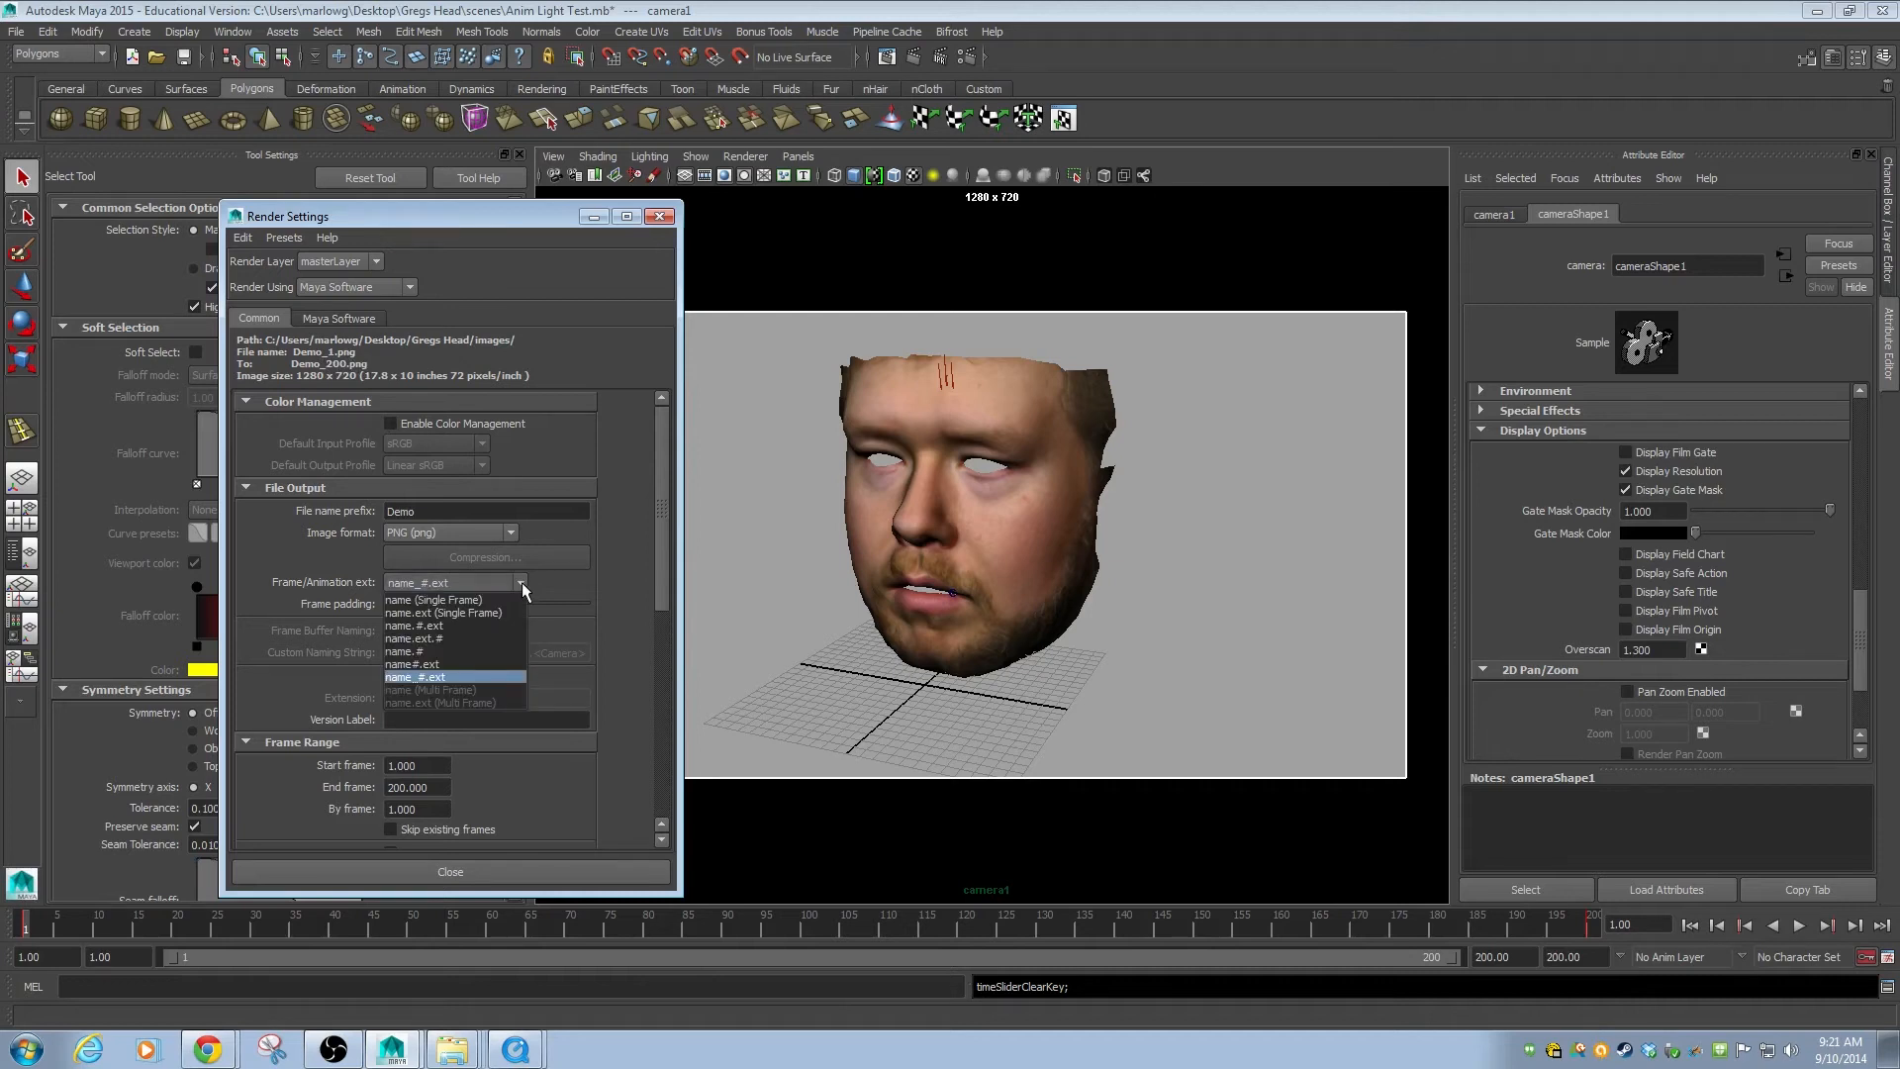
click(428, 639)
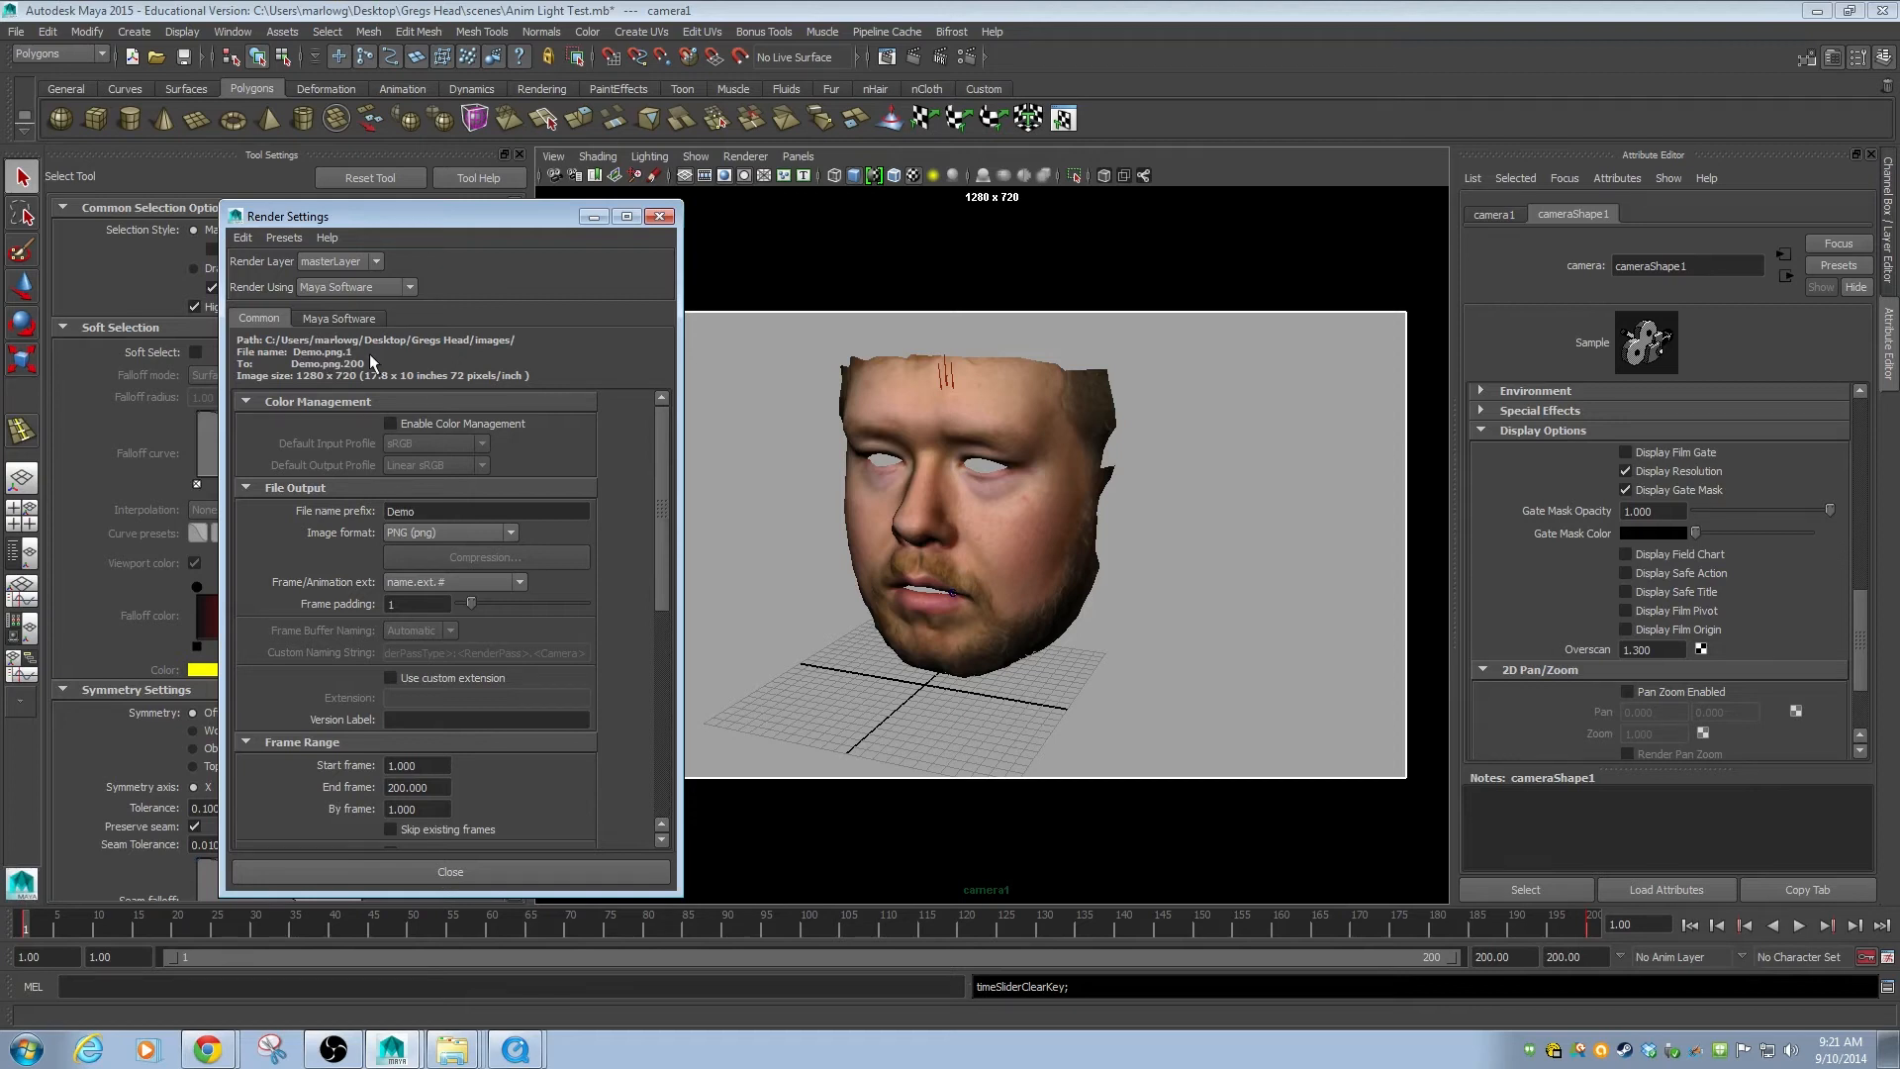
click(483, 580)
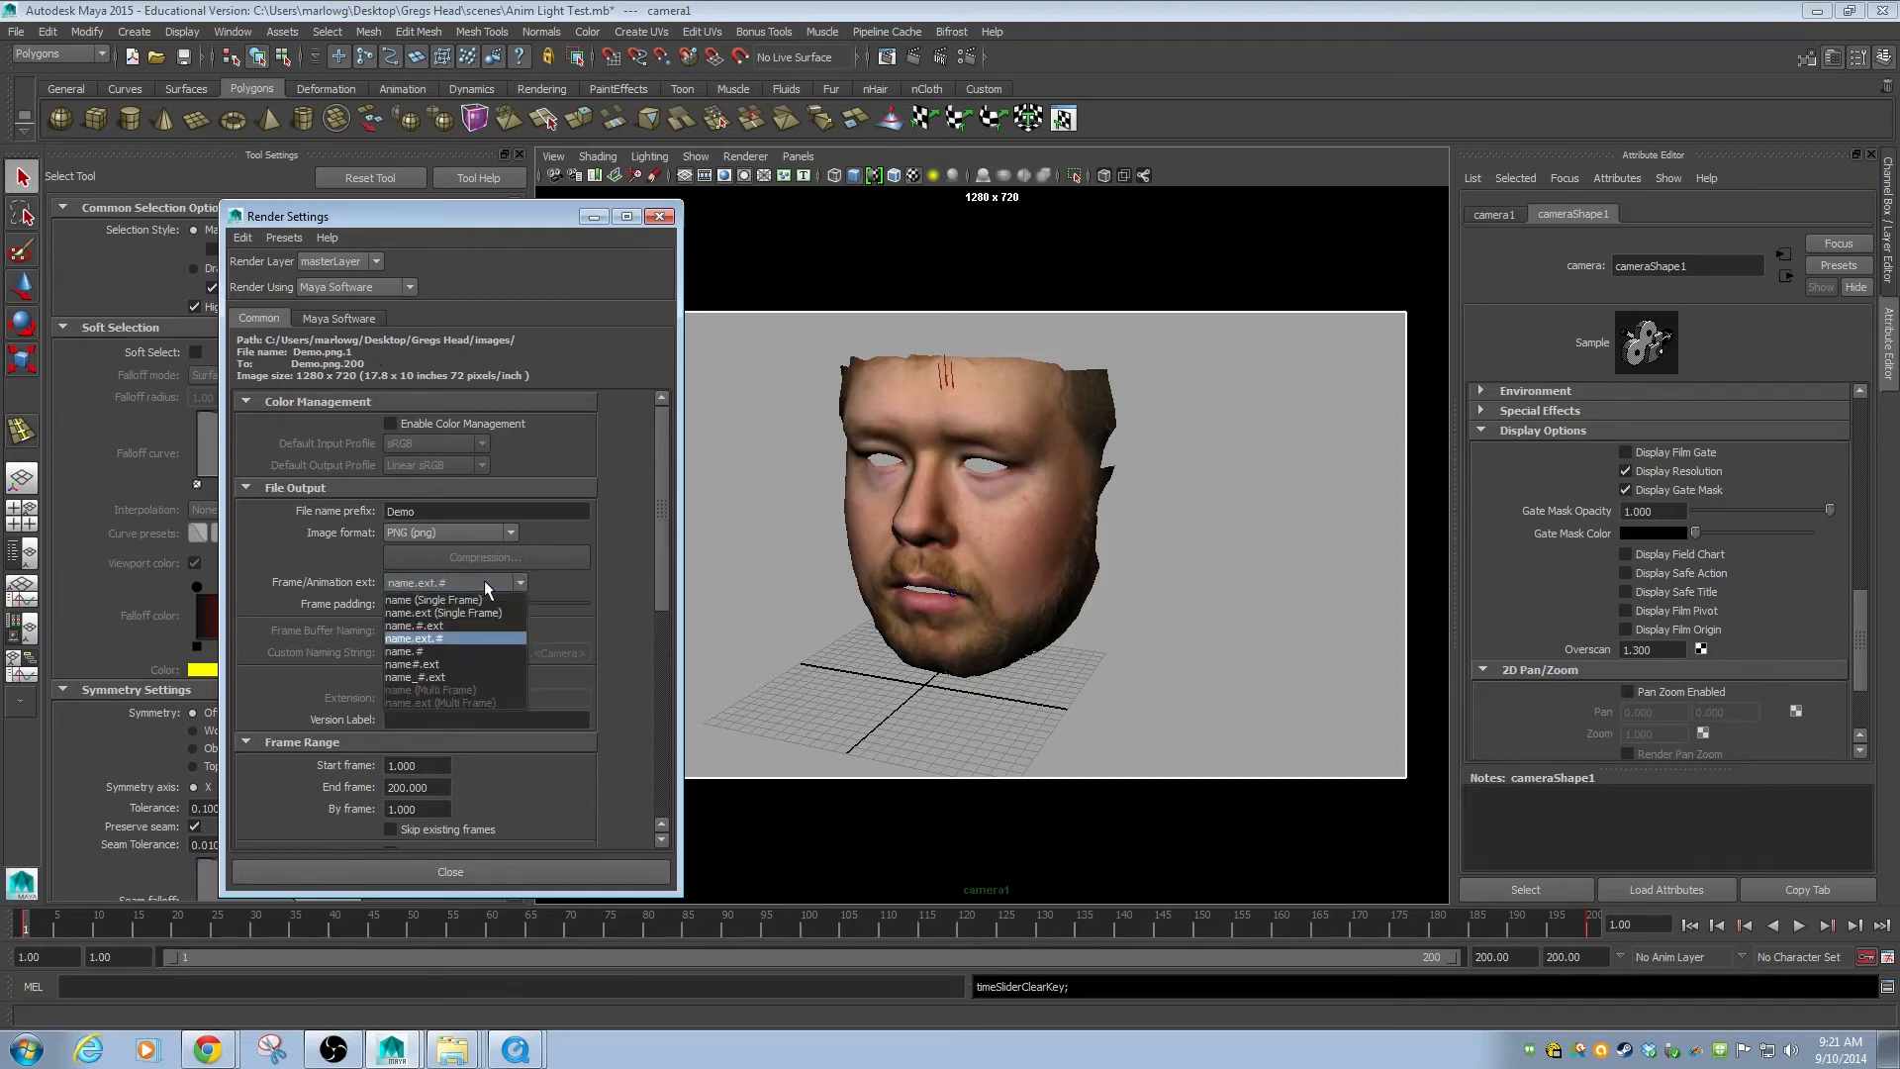
click(433, 678)
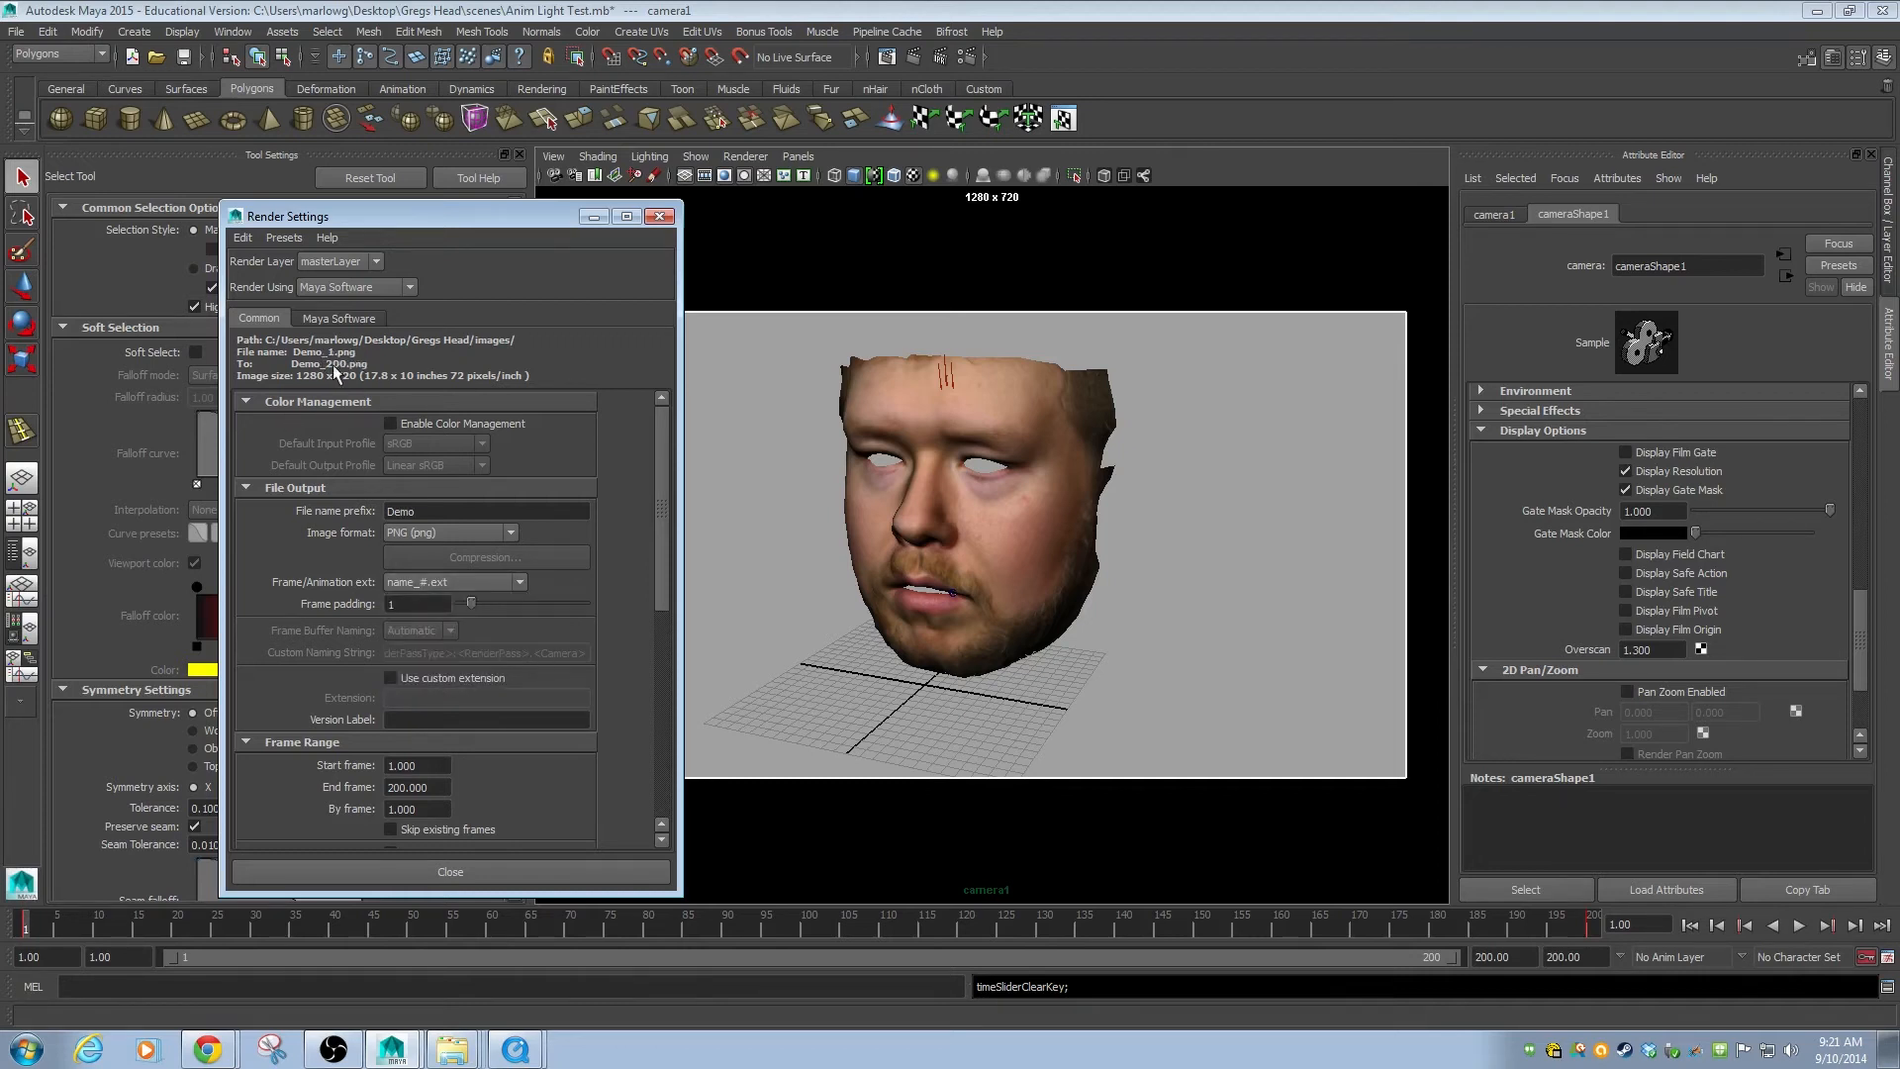
Review the frame range, renderable camera and image size options in the common render settings.
drag(661, 584, 609, 648)
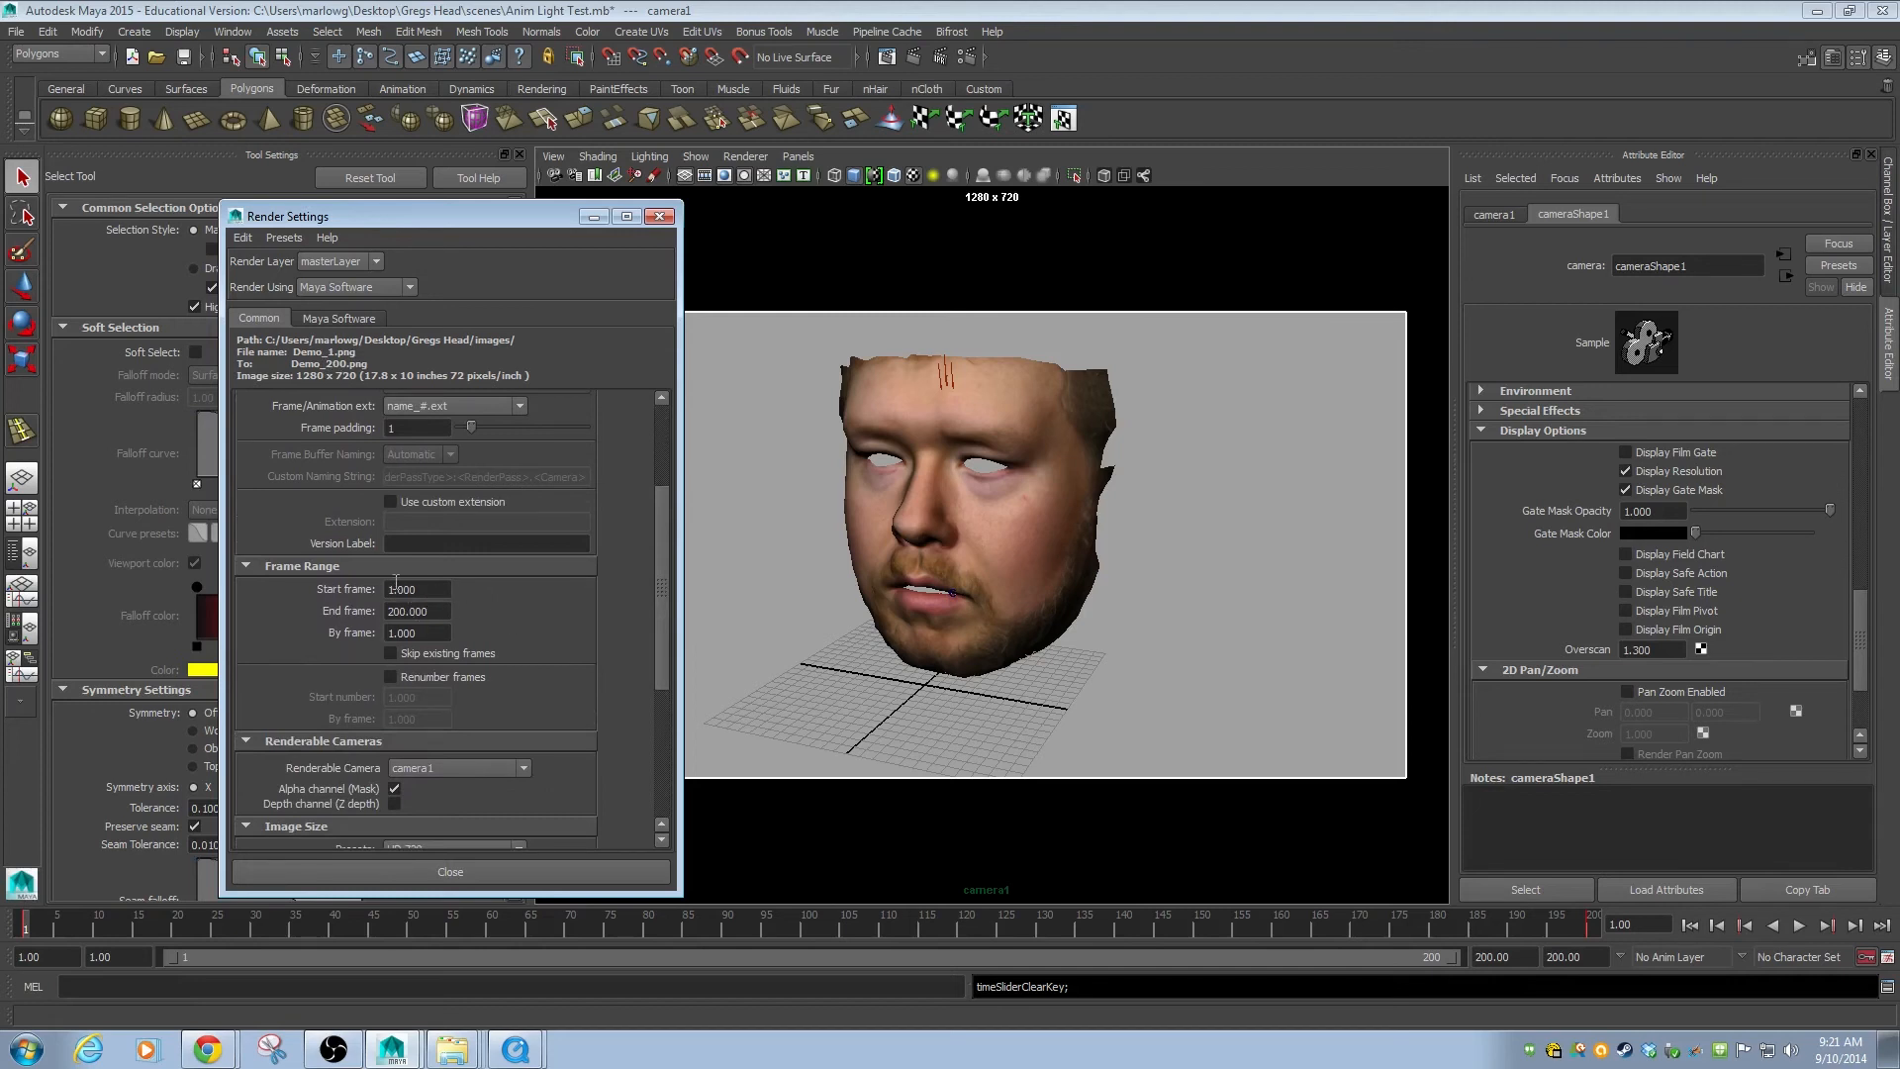
click(427, 590)
click(432, 613)
double_click(432, 613)
drag(665, 617, 662, 683)
click(454, 620)
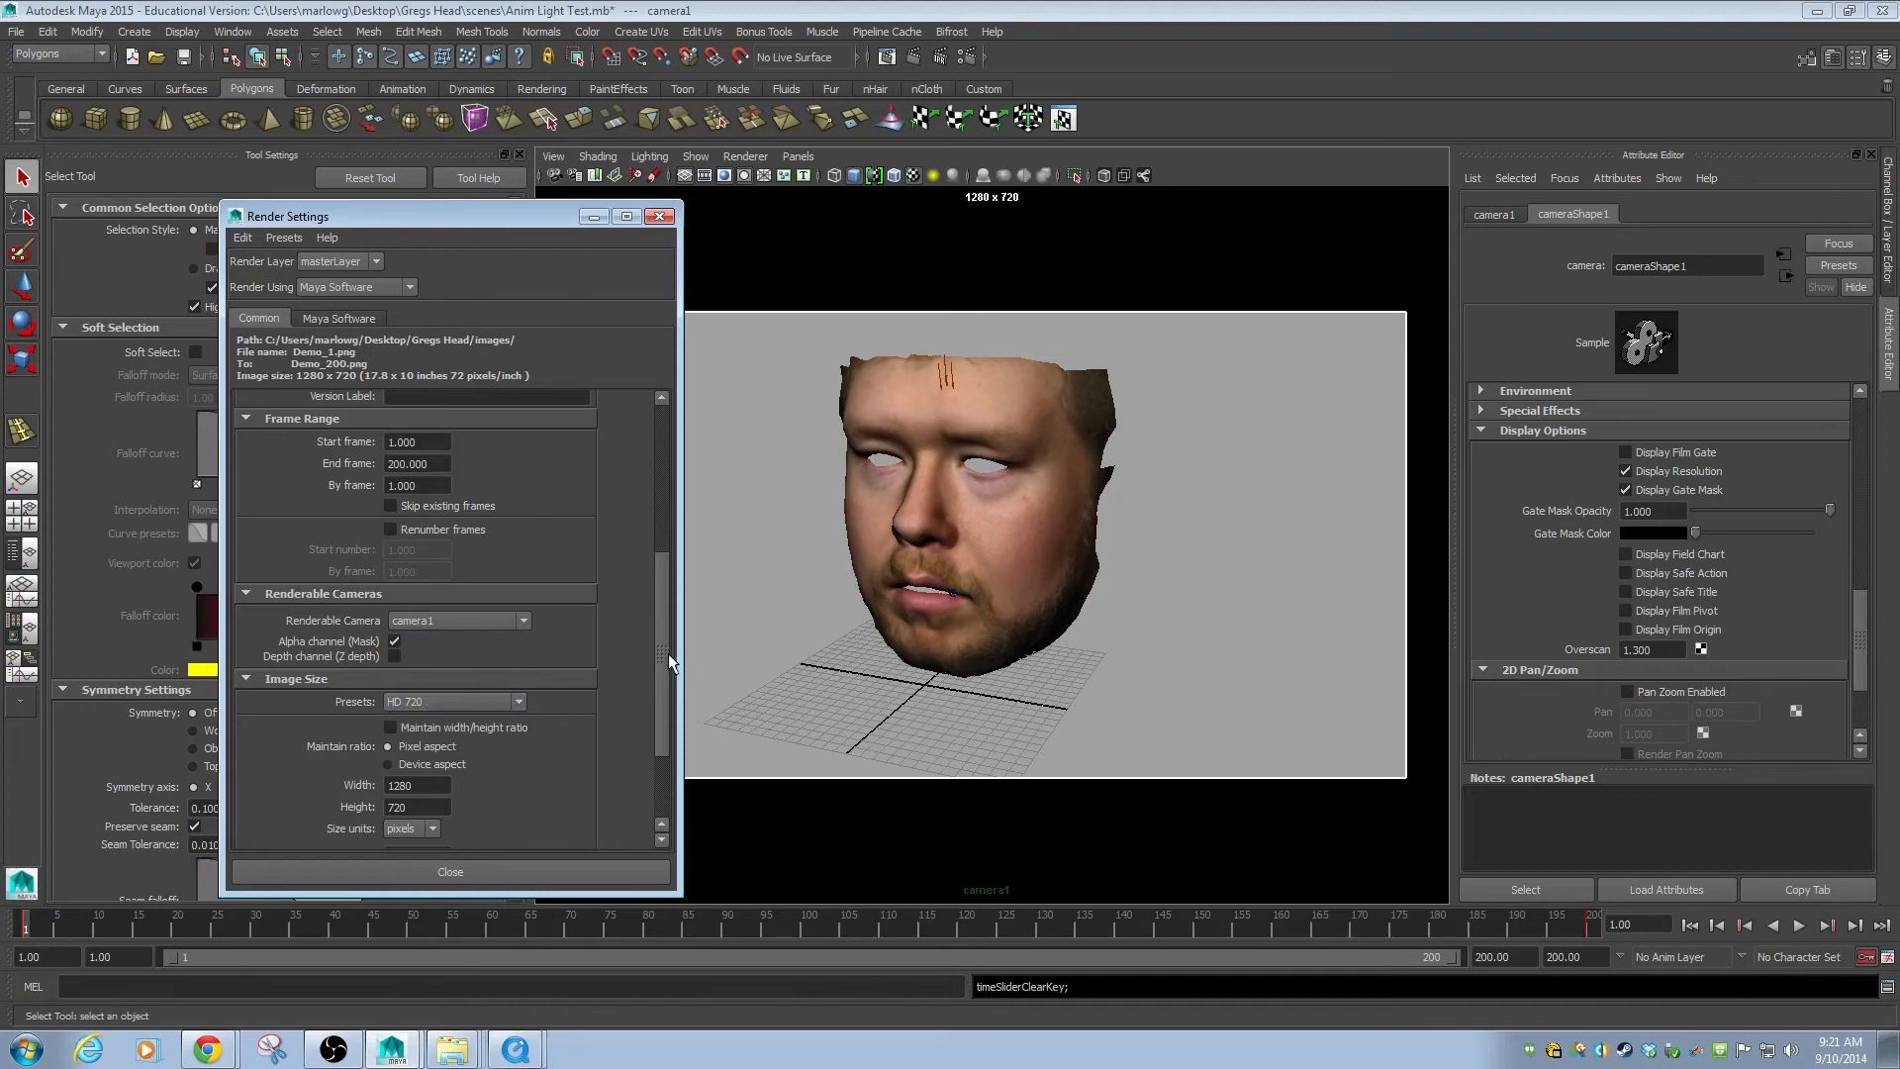
drag(668, 653, 661, 712)
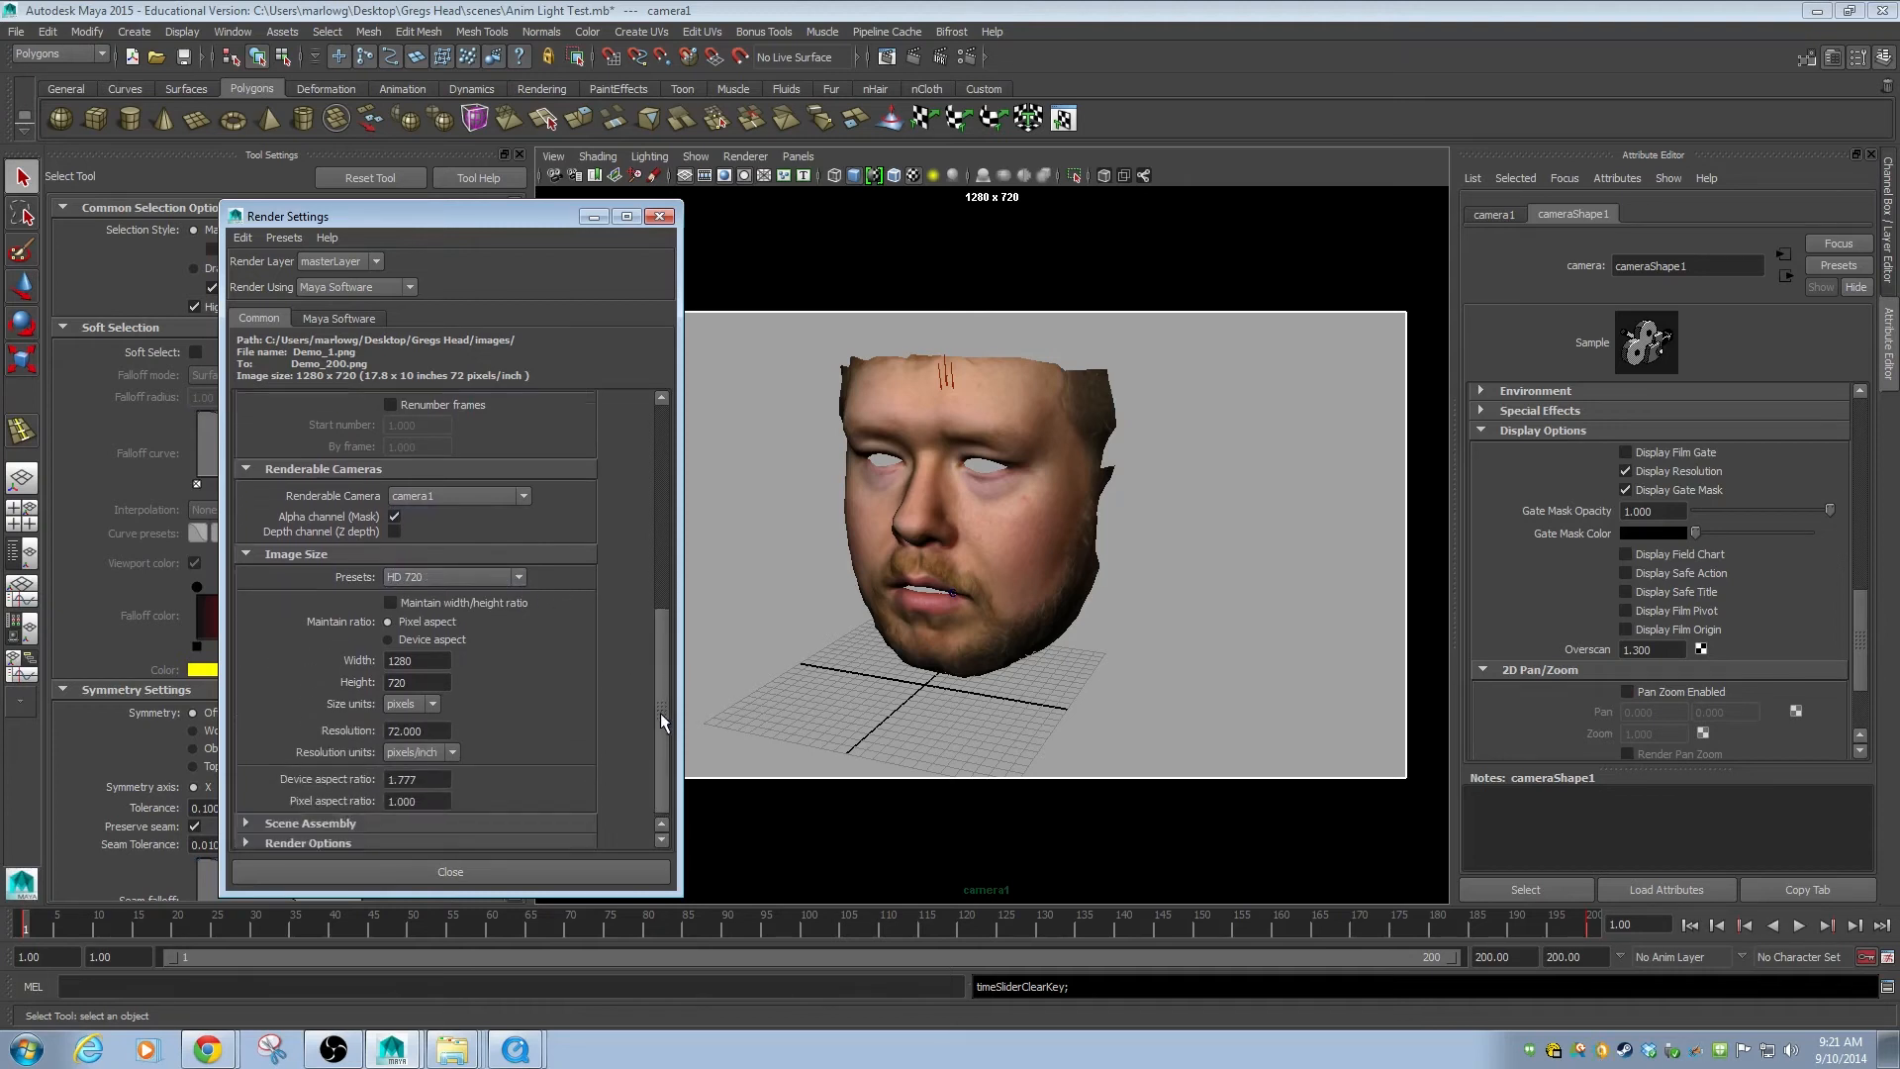
click(477, 566)
click(477, 566)
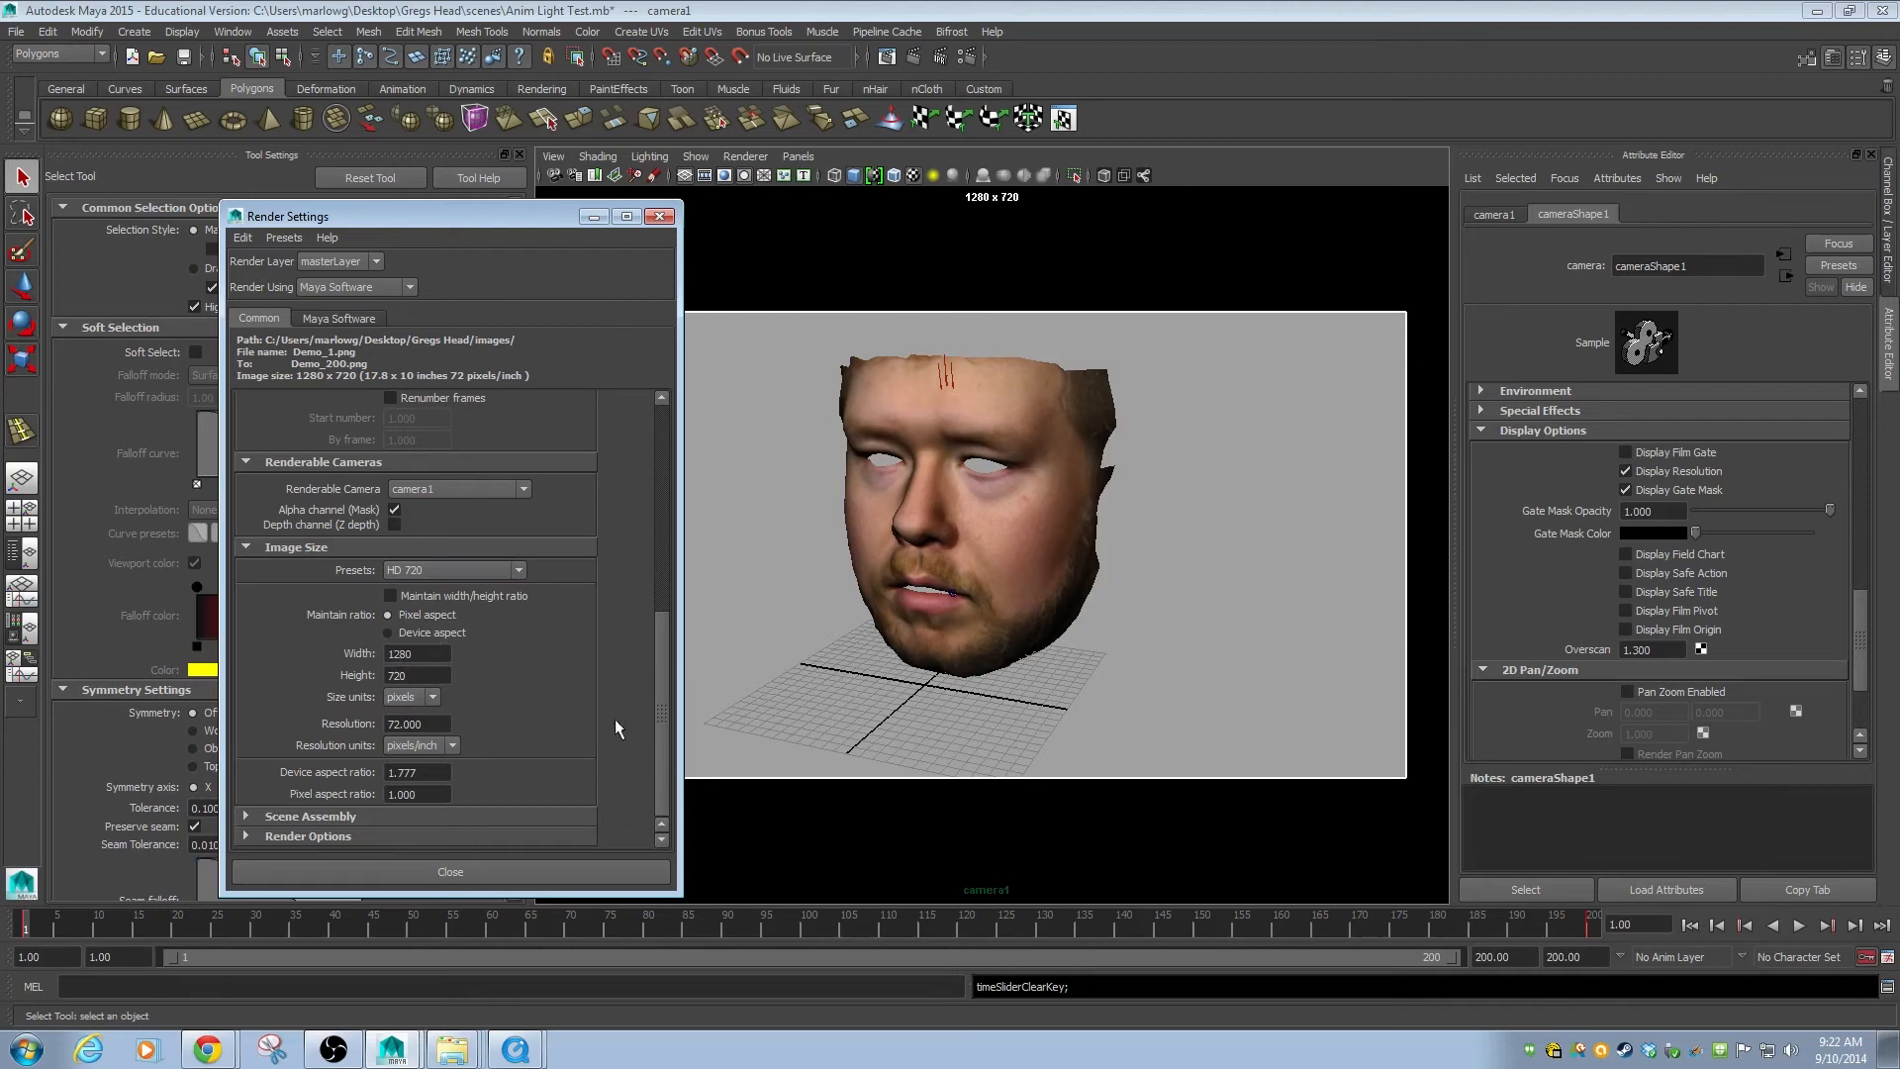
Move the Render Settings window clear of the viewport, try the 2k Square image size preset and restore HD 720.
drag(471, 224, 340, 228)
click(351, 576)
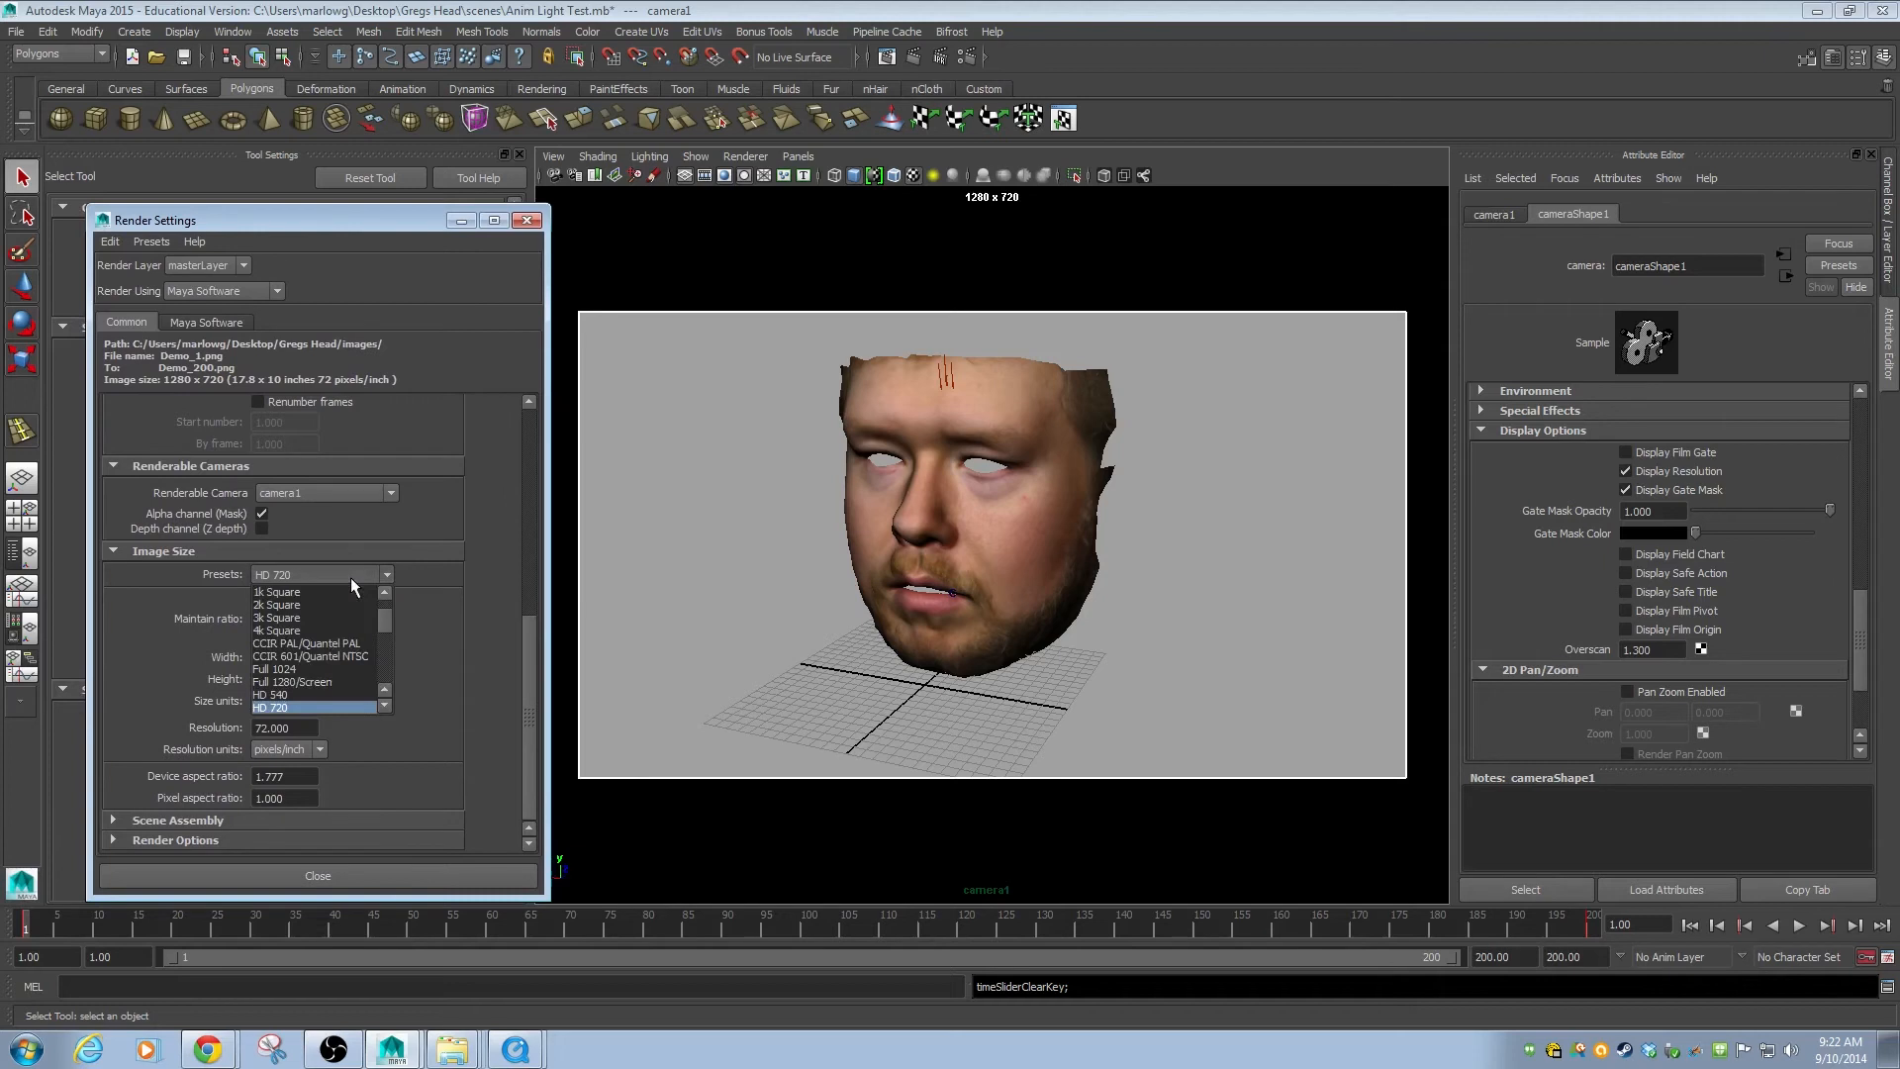
click(276, 605)
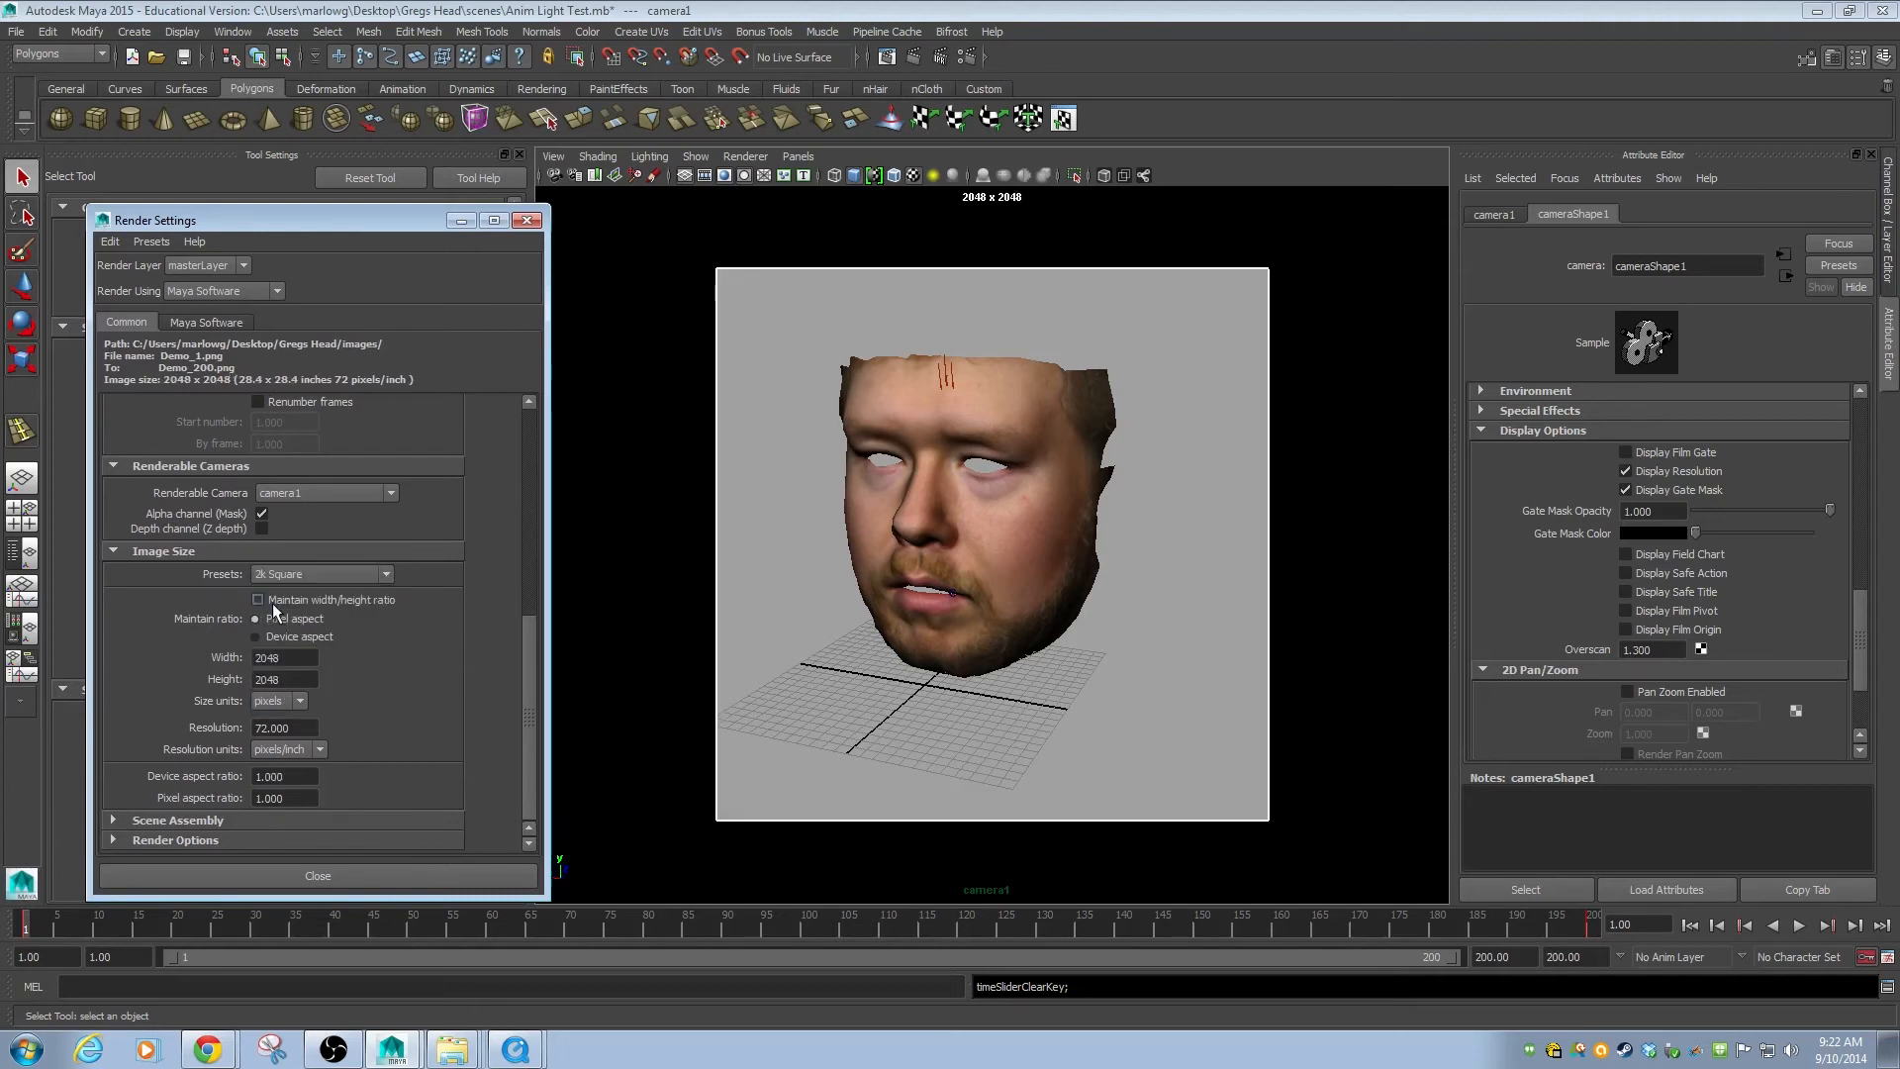
click(334, 576)
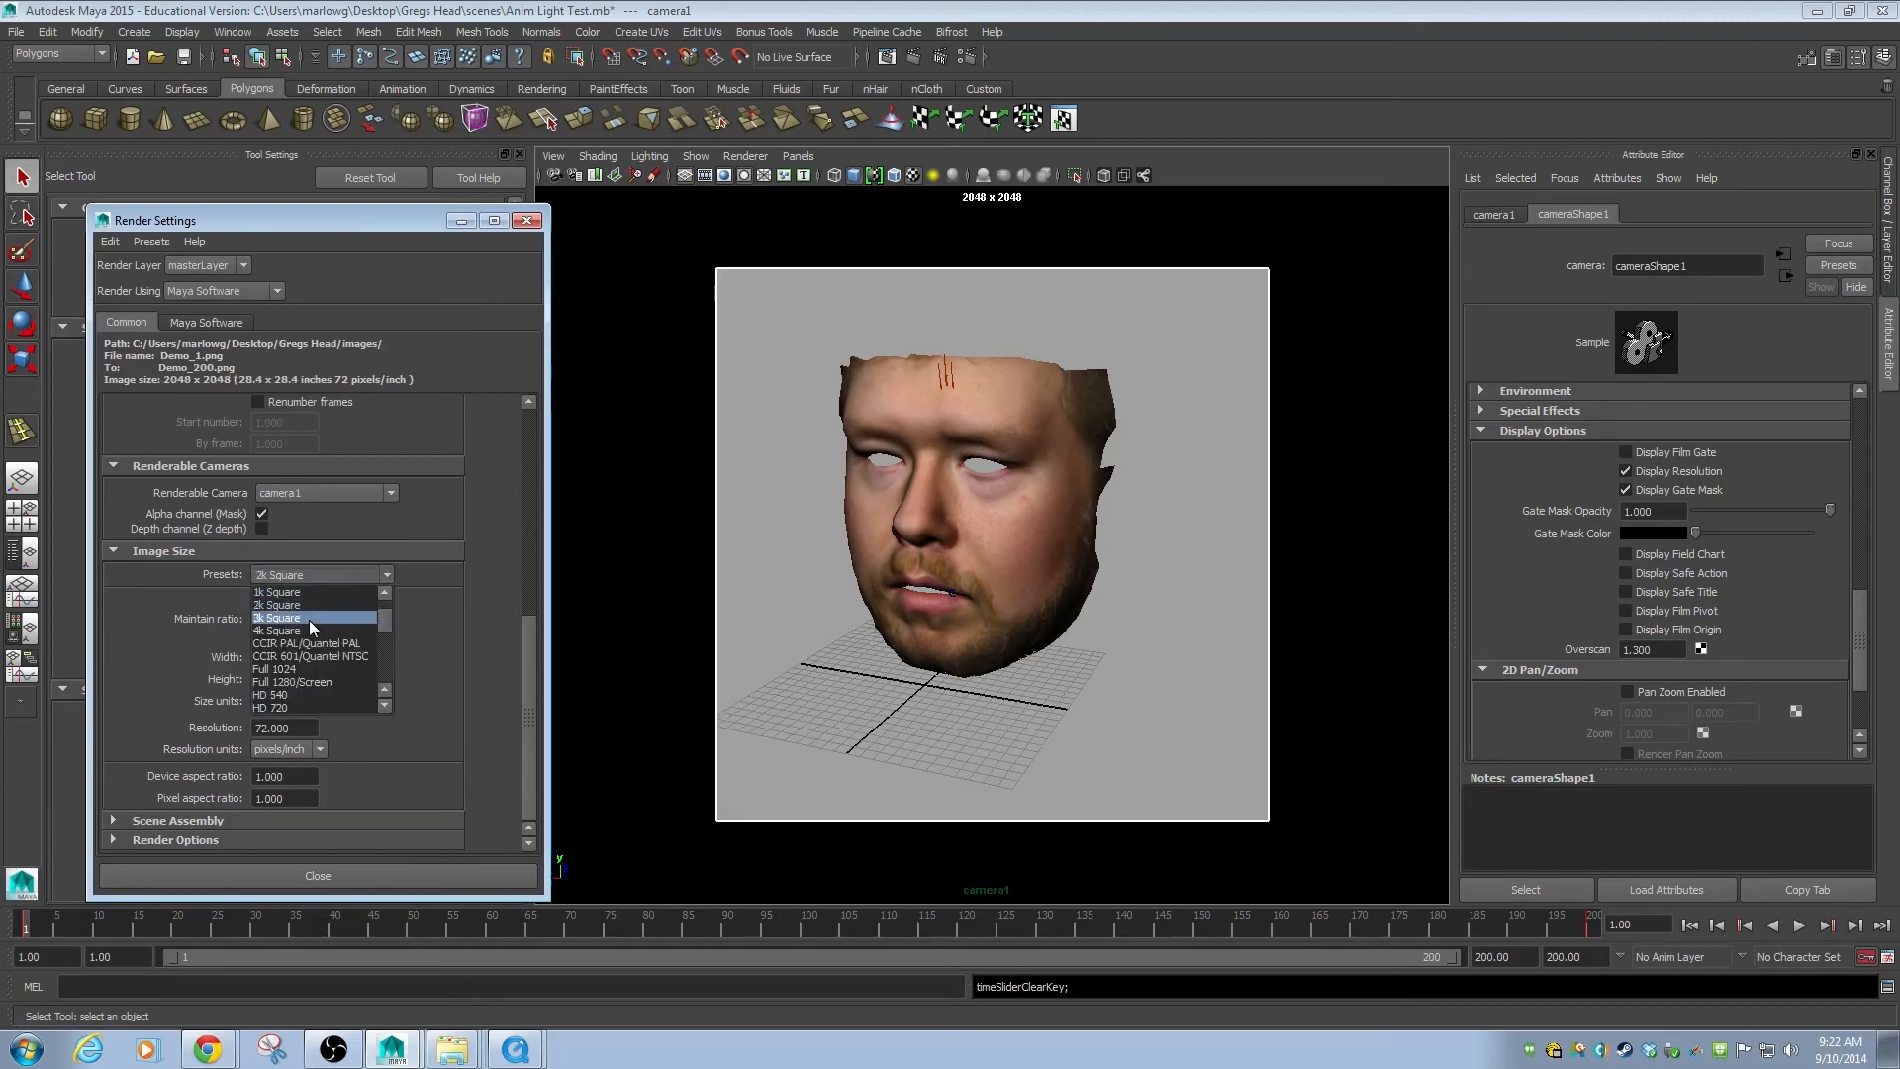
click(288, 707)
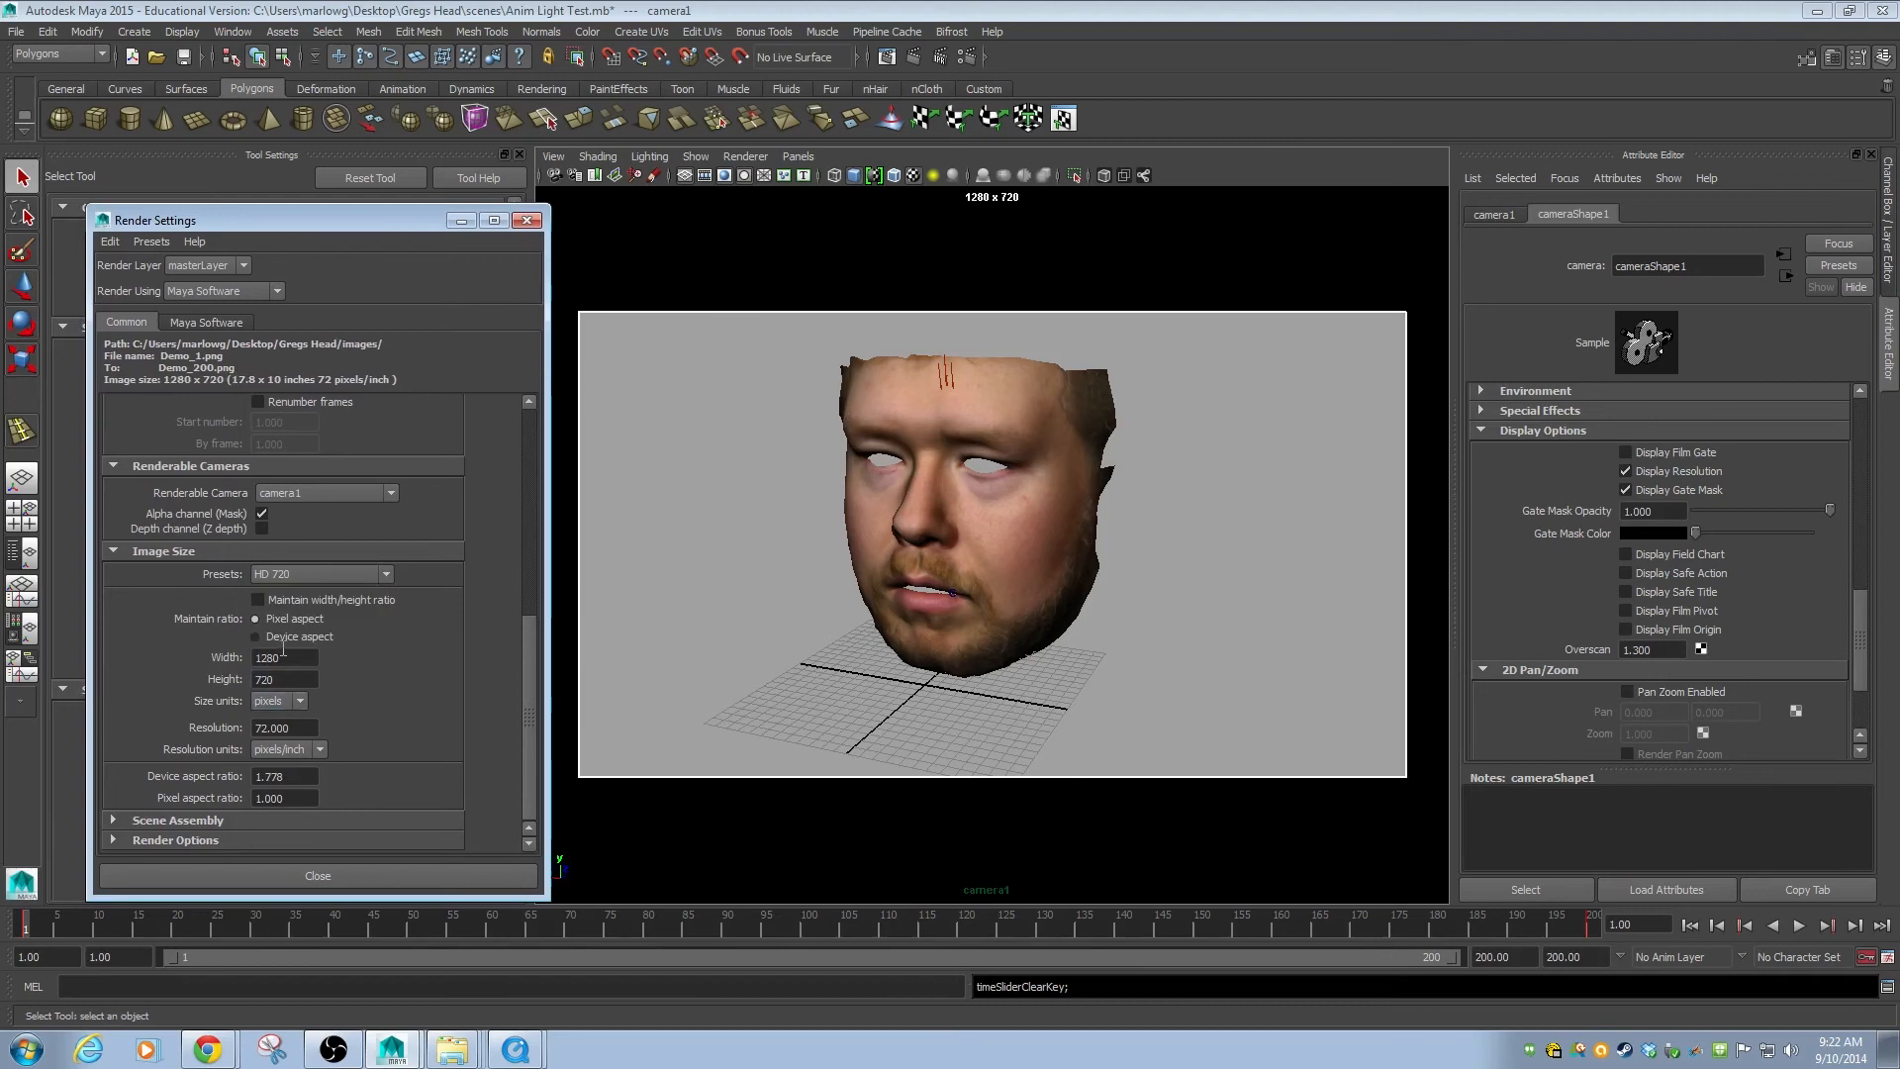
Try the HD 540 and HD 1080 image size presets, and restore HD 720.
click(354, 575)
click(309, 692)
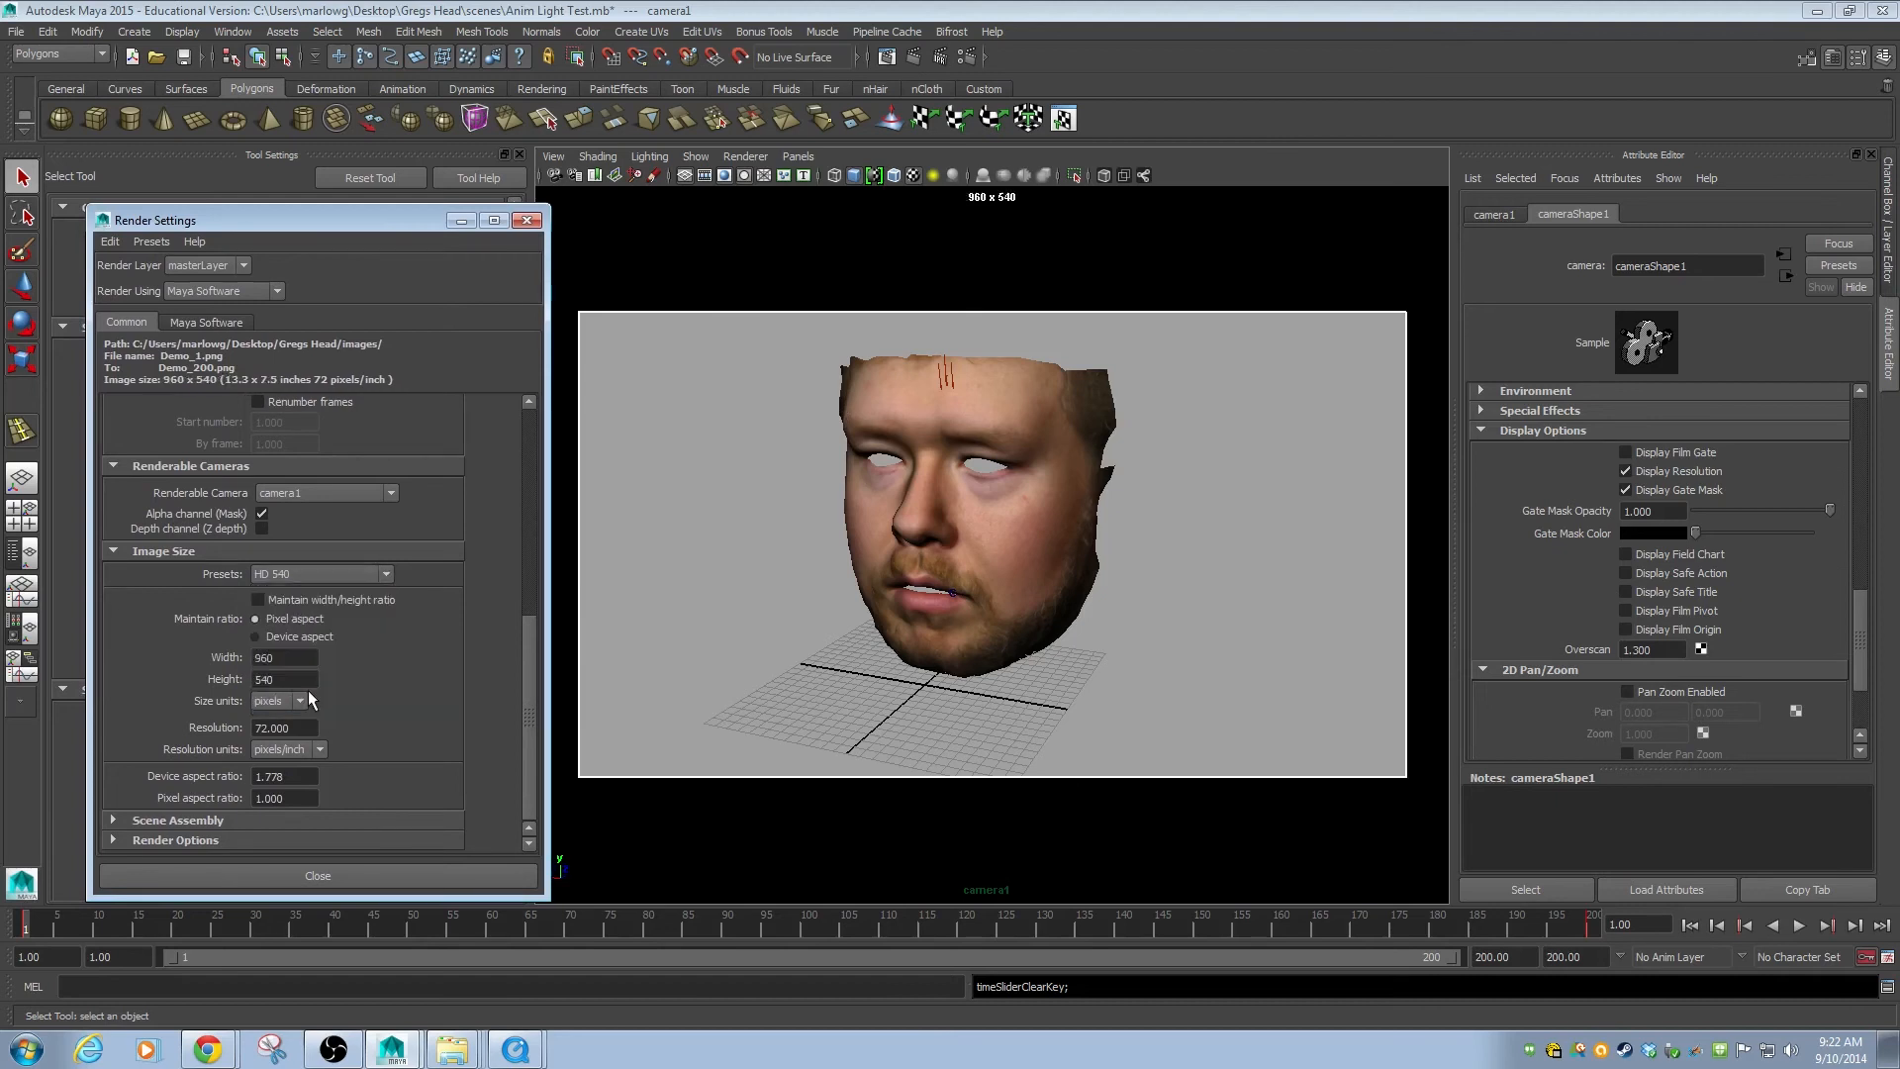
click(351, 574)
scroll(307, 686, down, 2)
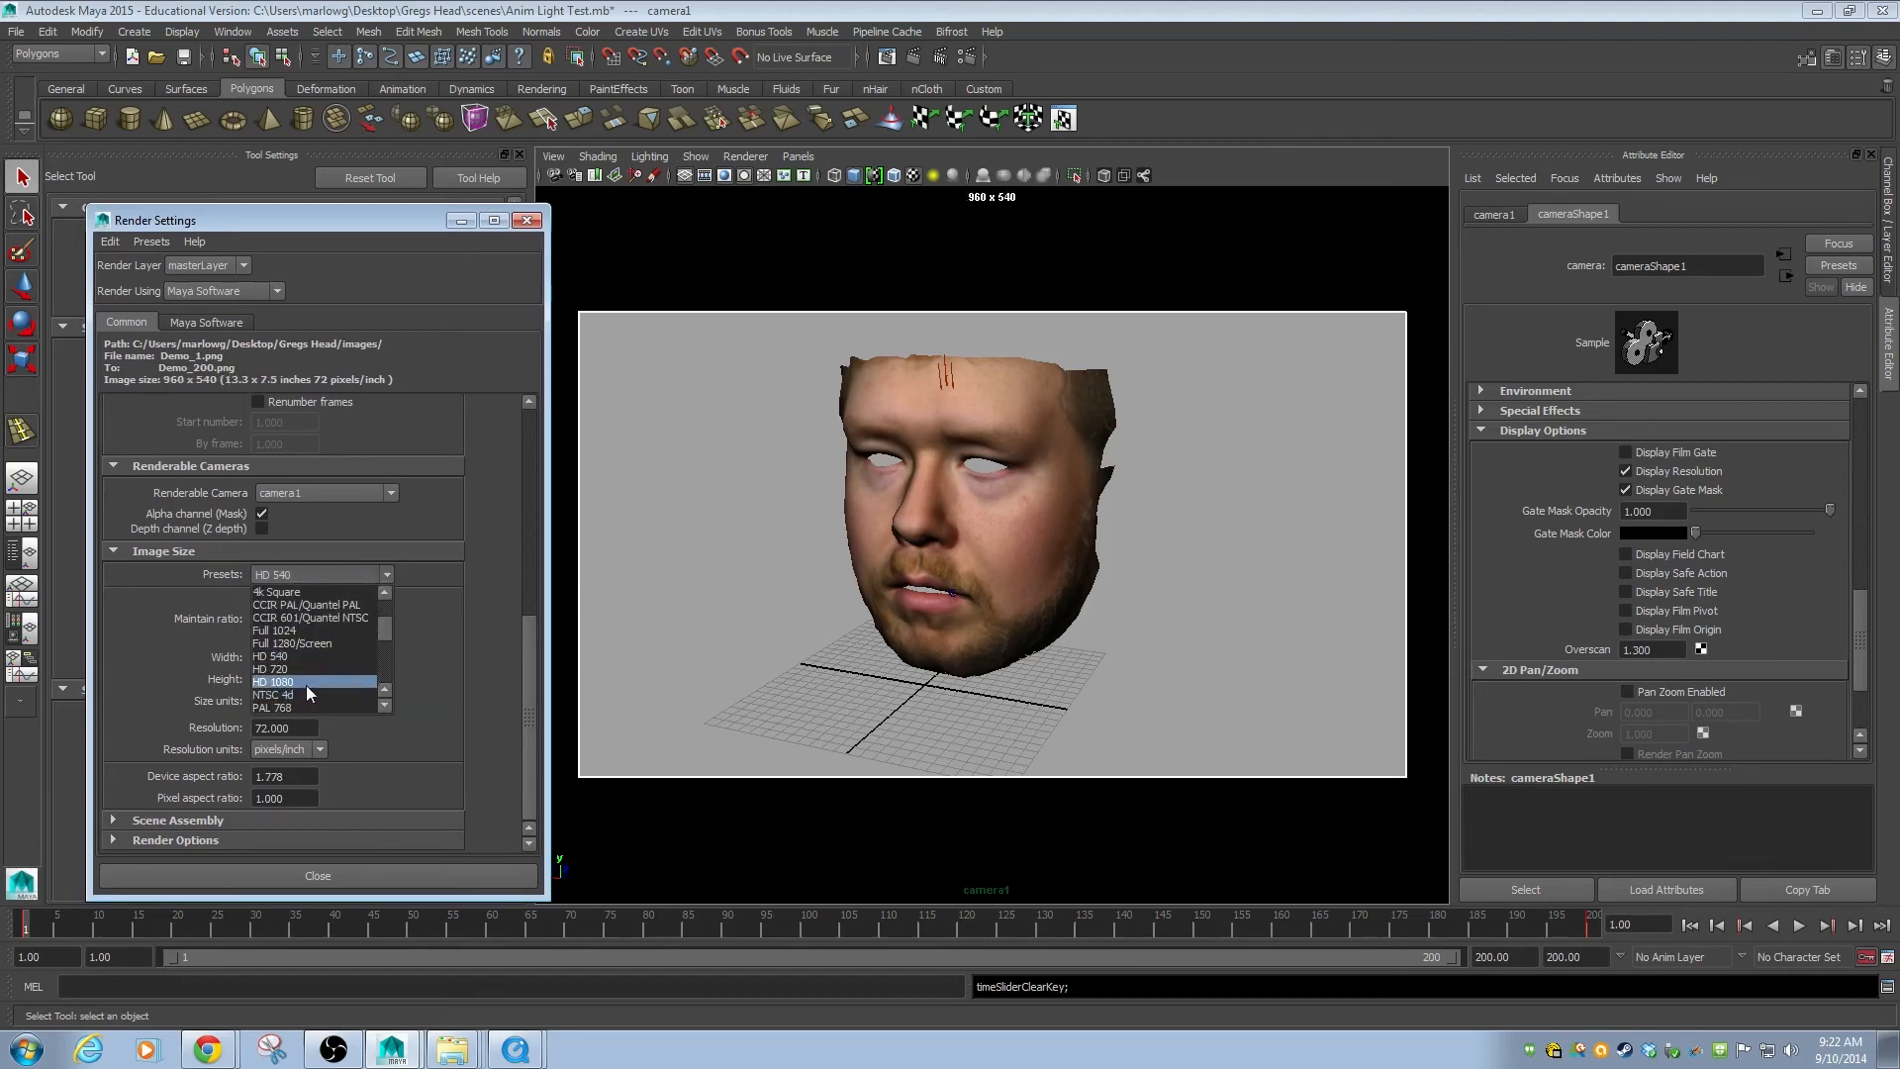
click(290, 679)
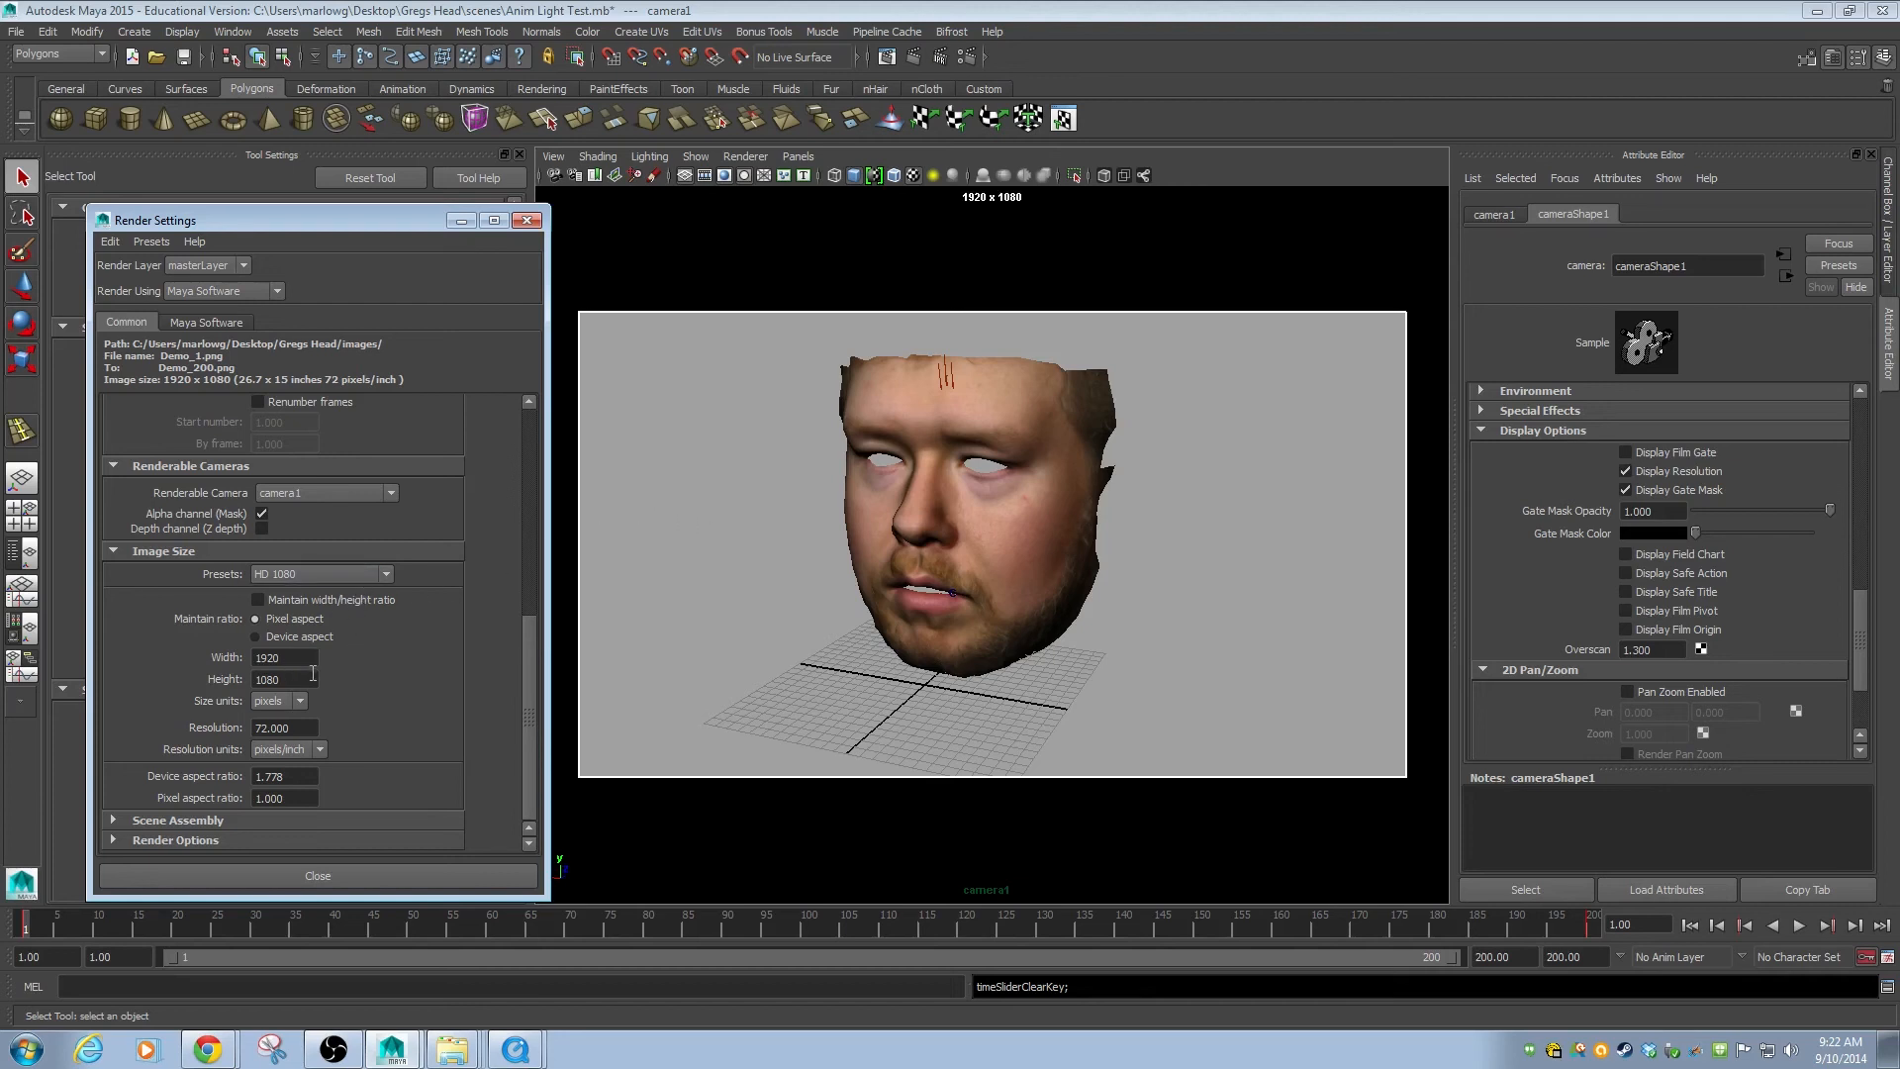
click(385, 575)
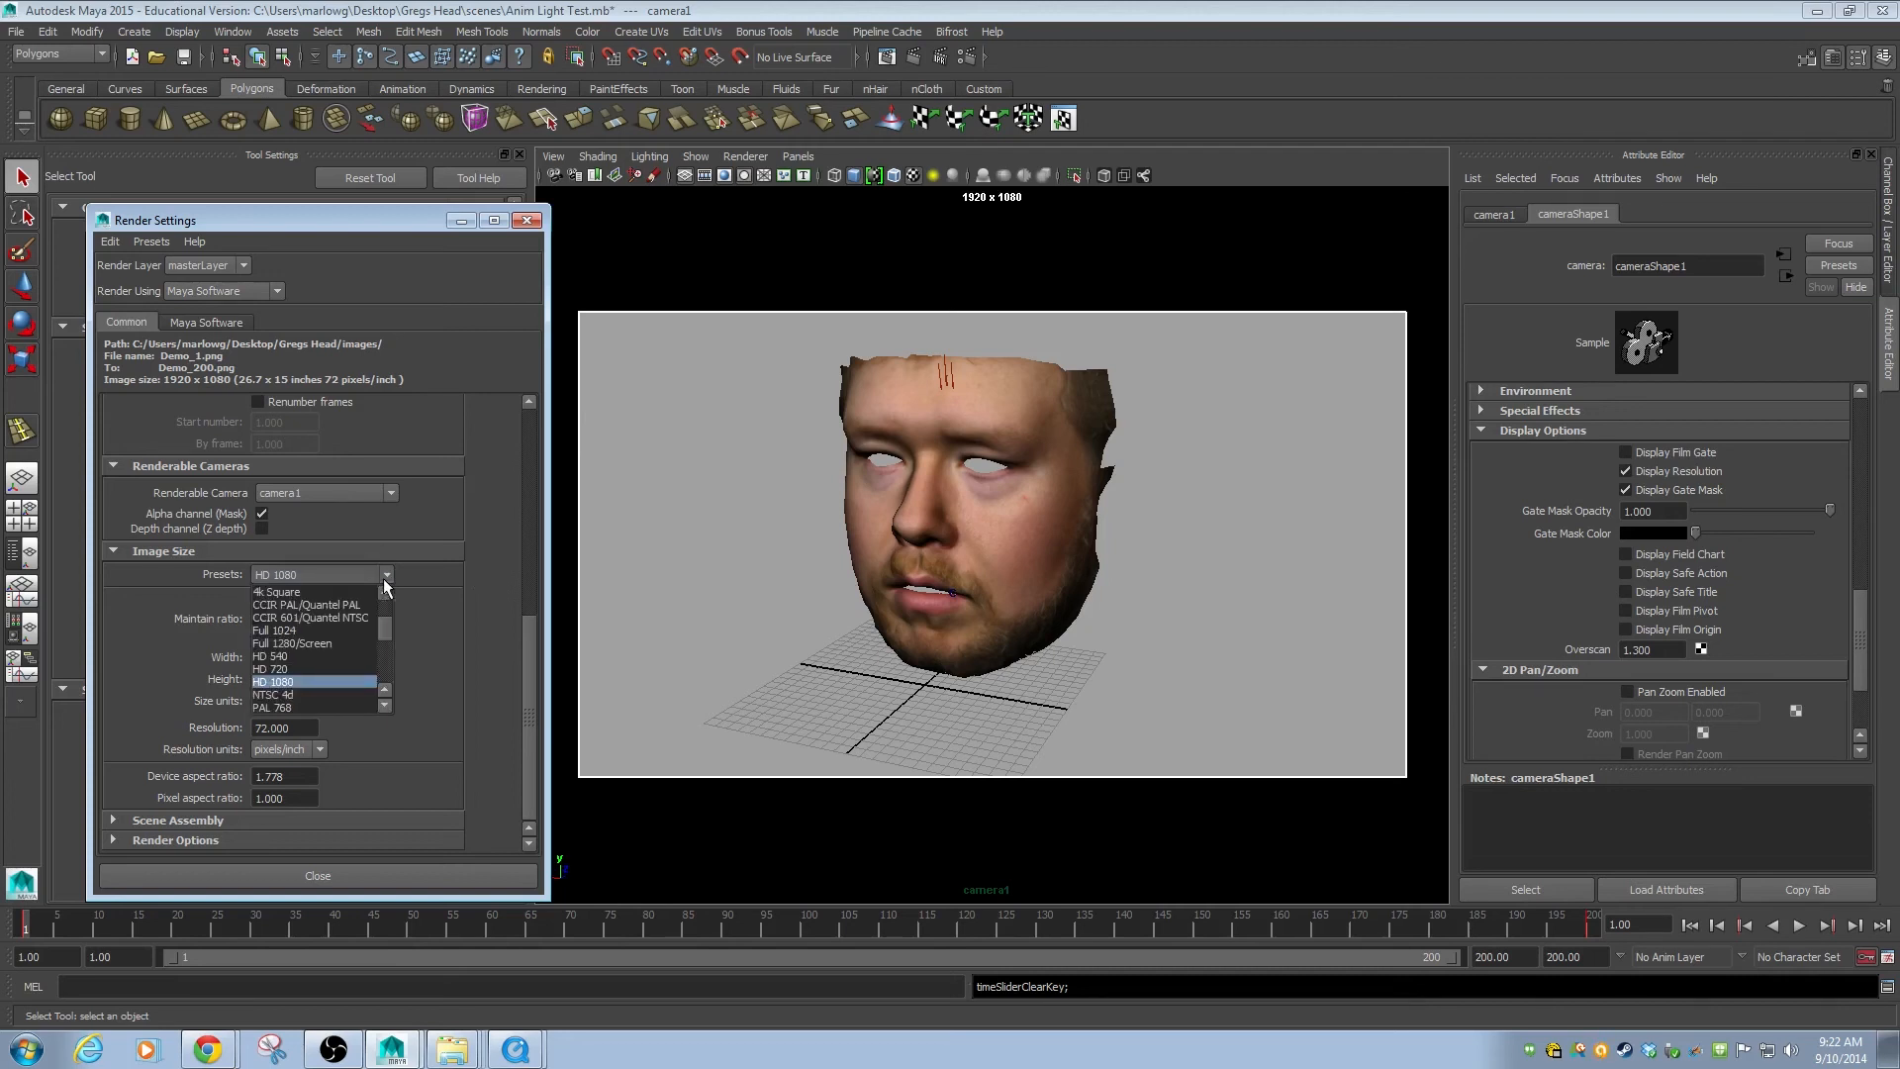
click(294, 669)
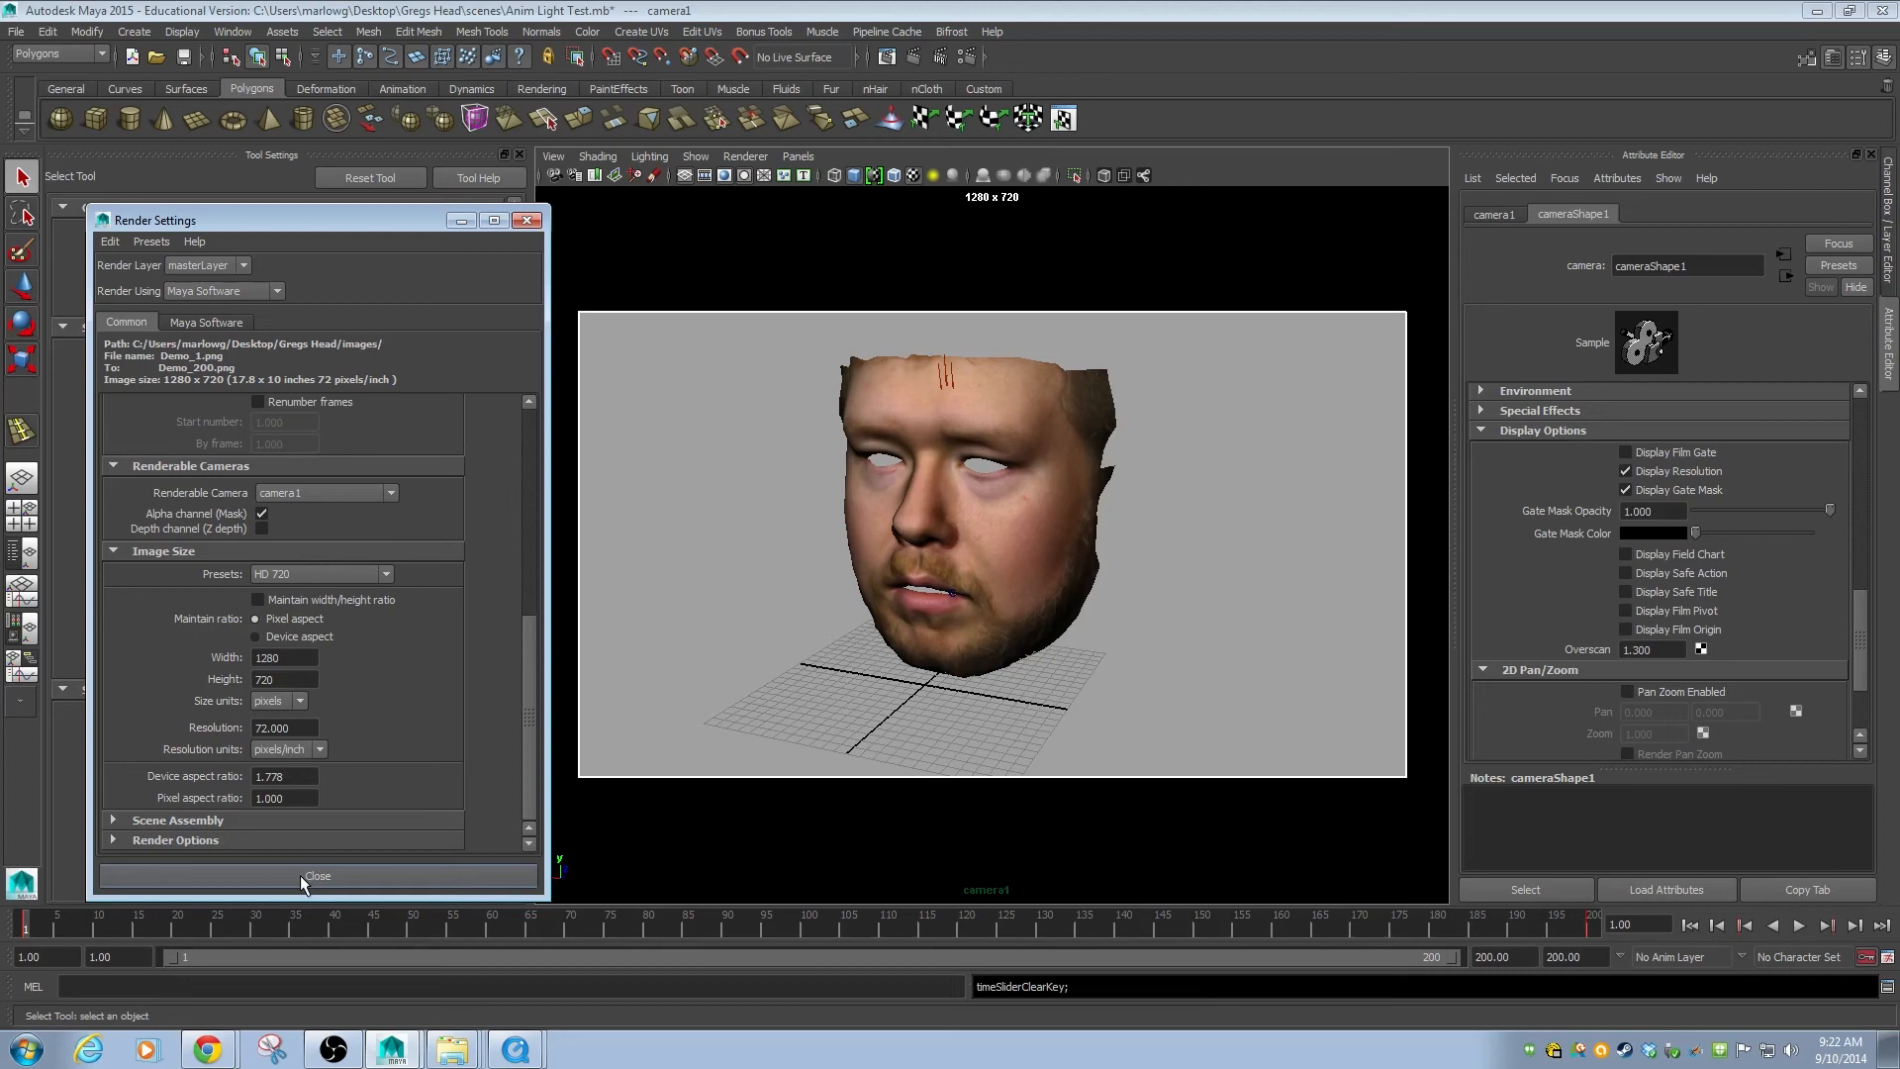
Set the image size preset to HD 540 and close the render settings.
click(349, 574)
click(289, 652)
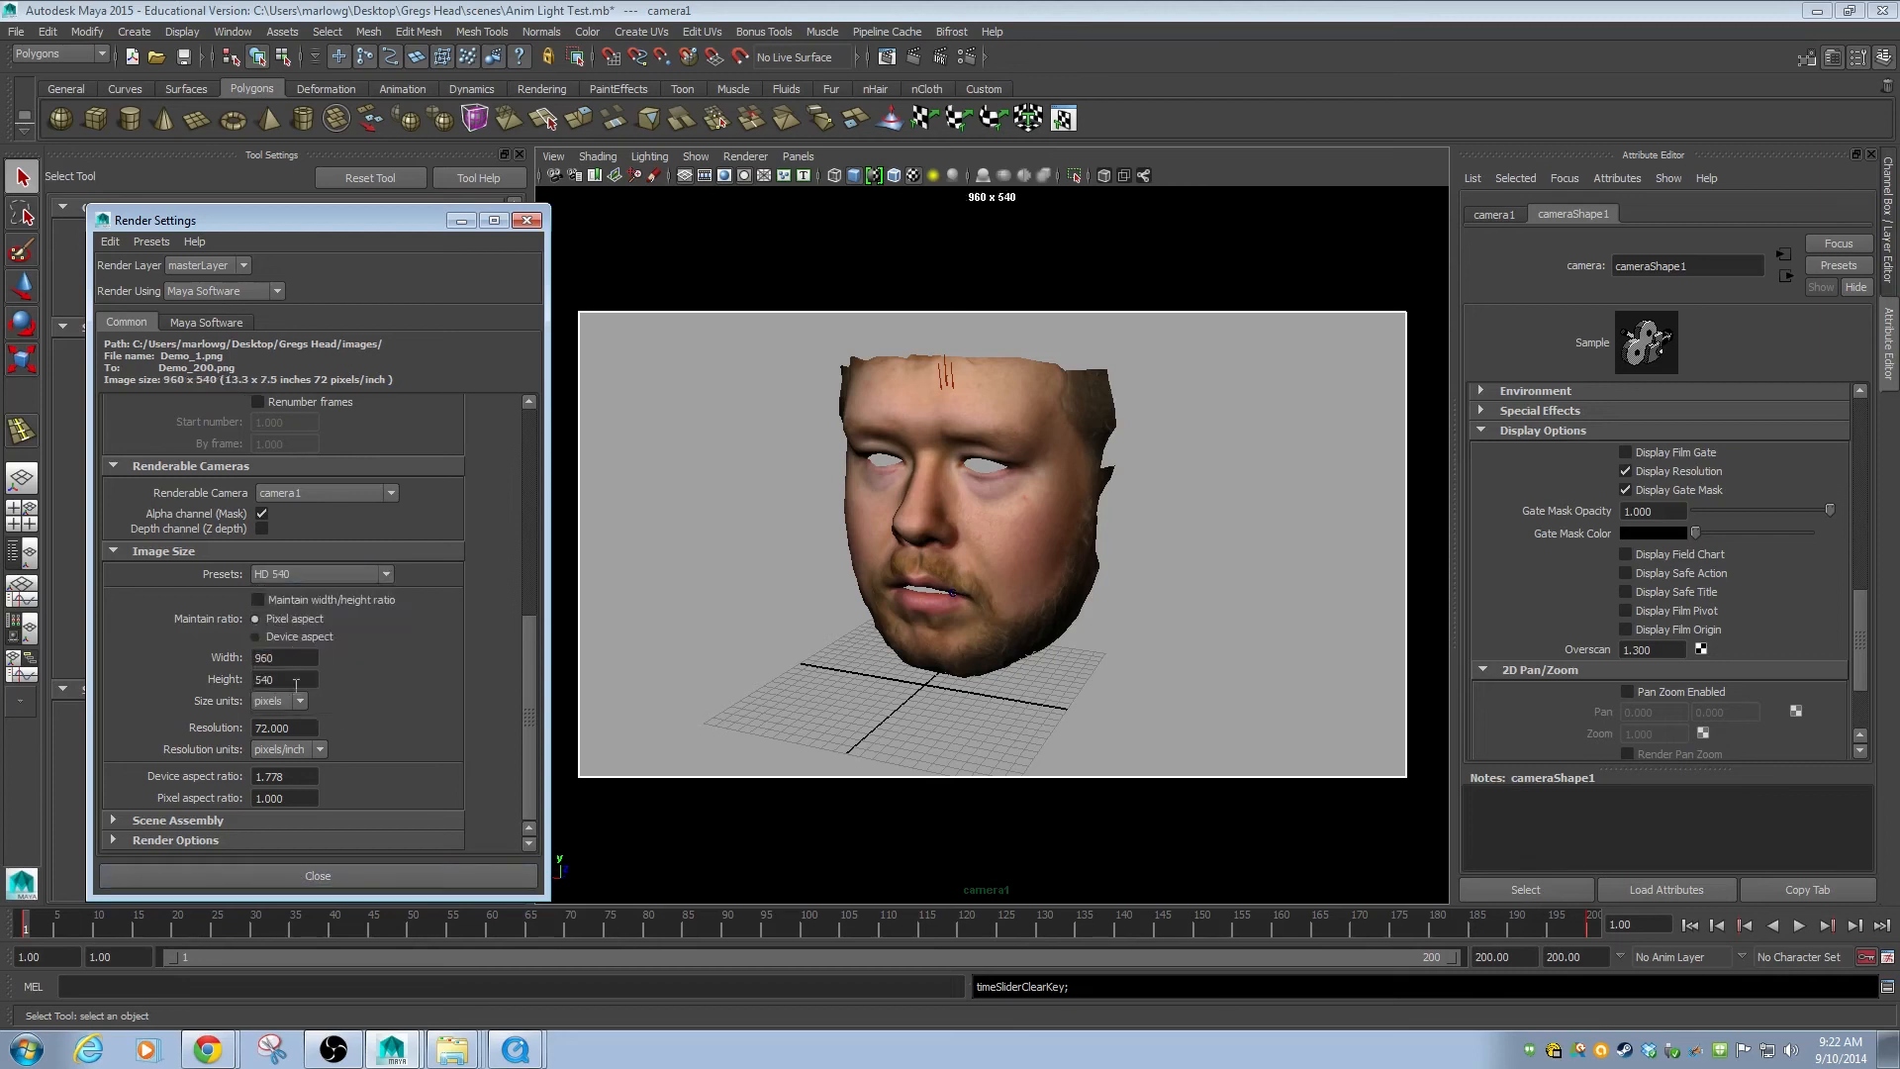
click(353, 874)
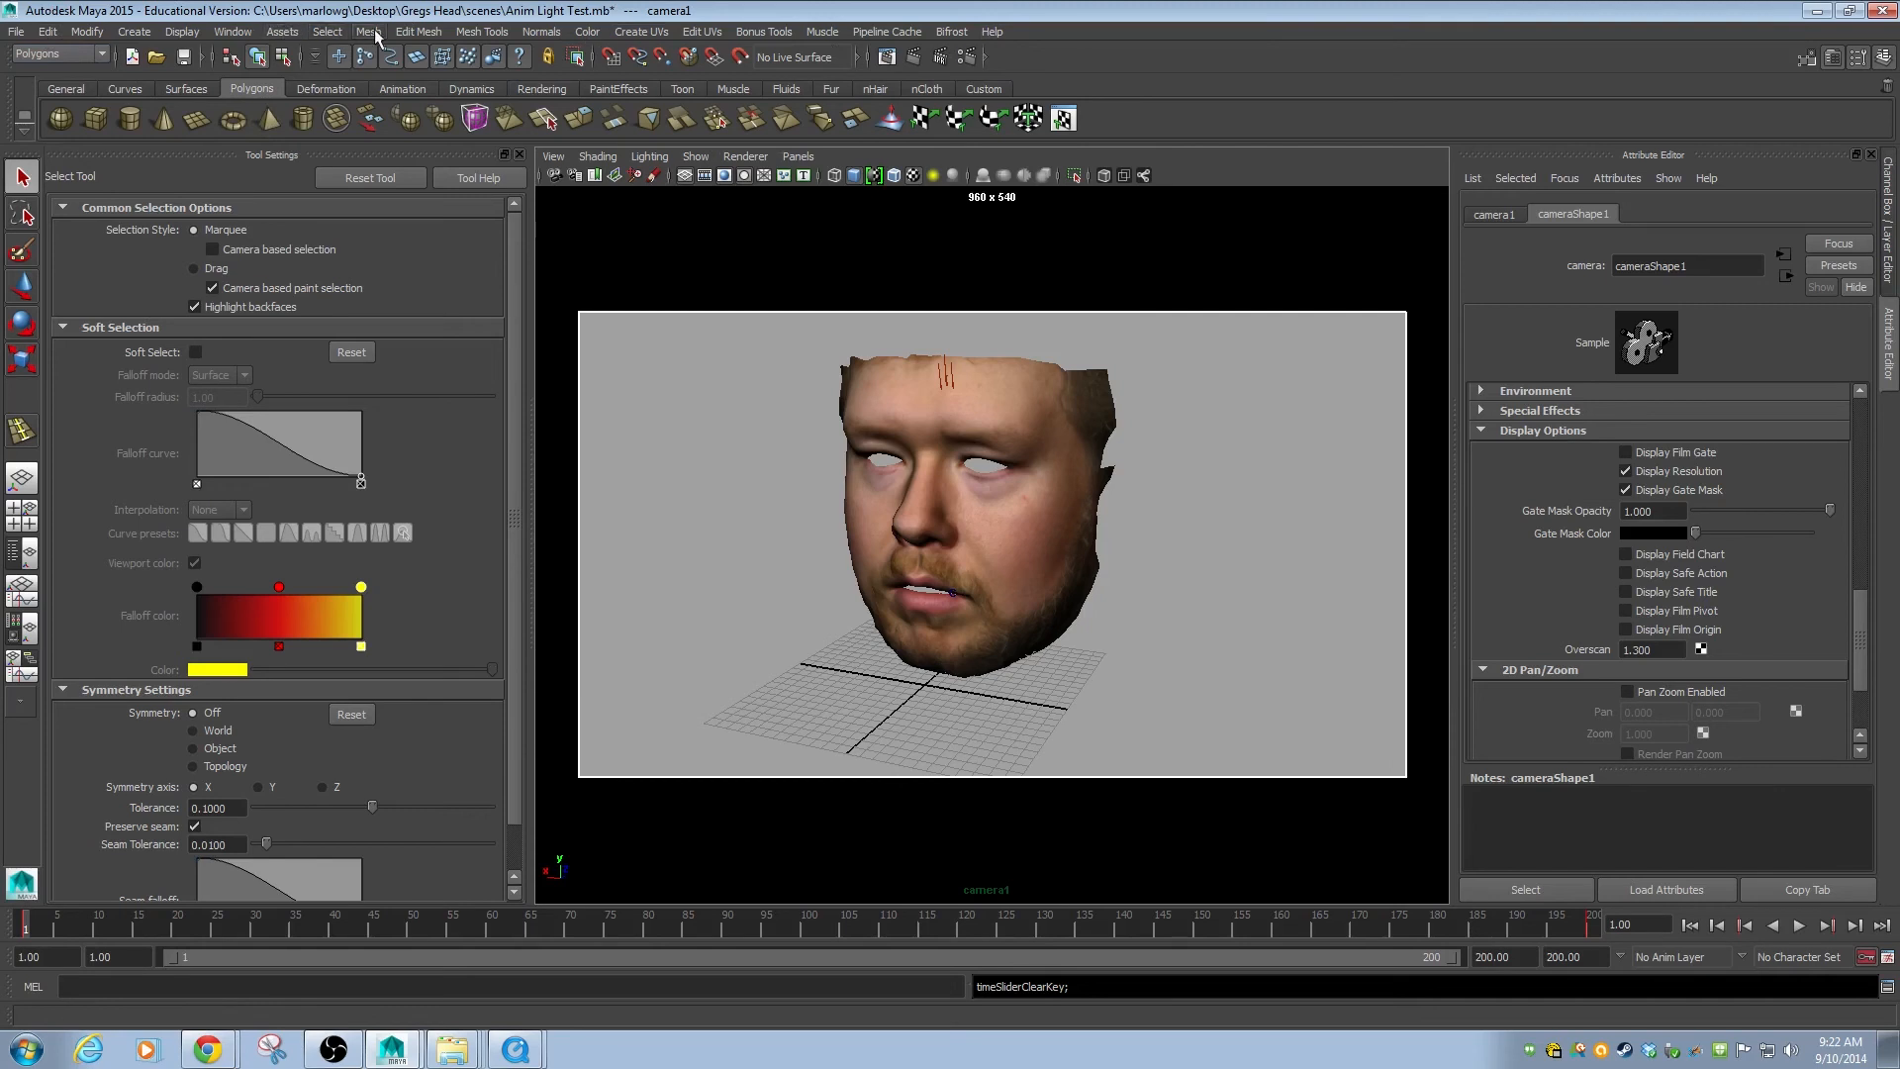
Switch to the Rendering menu set, start a batch render using all available processors, and allow Maya firewall access on domain networks.
click(97, 54)
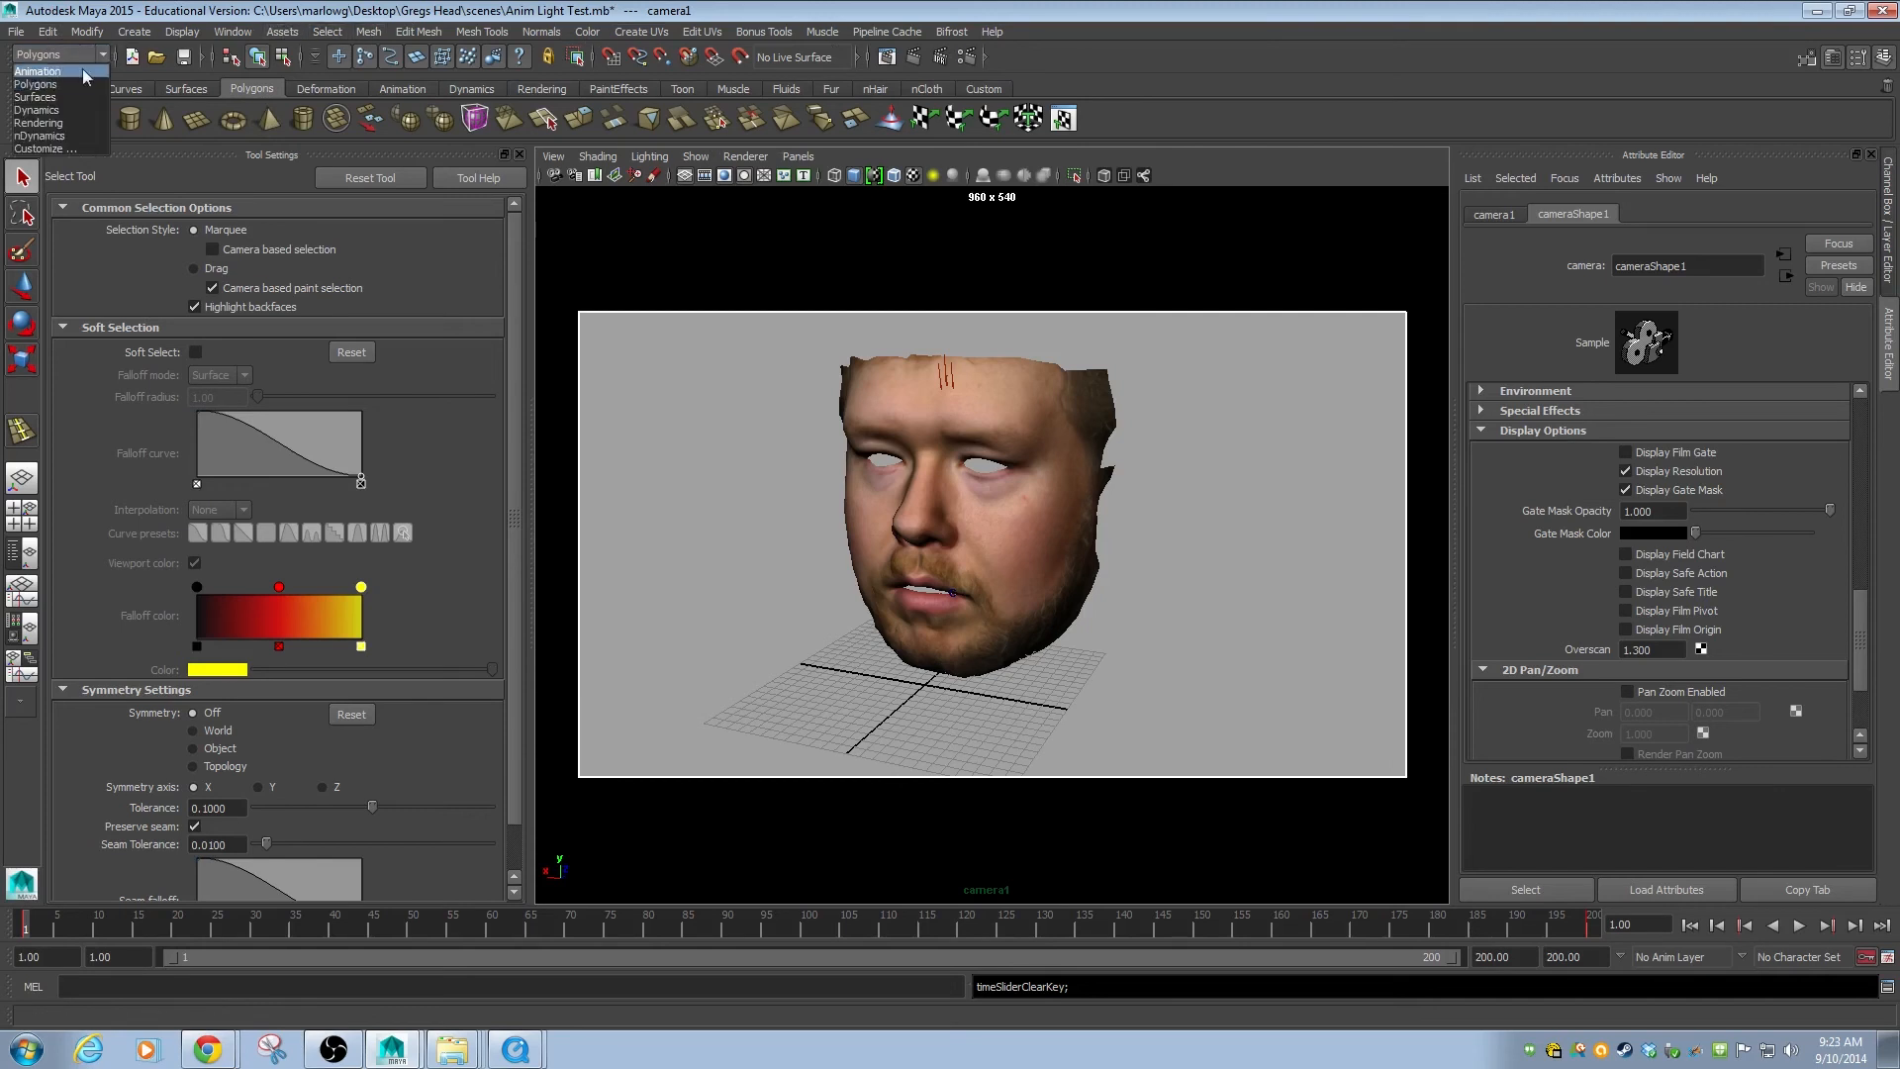
click(69, 120)
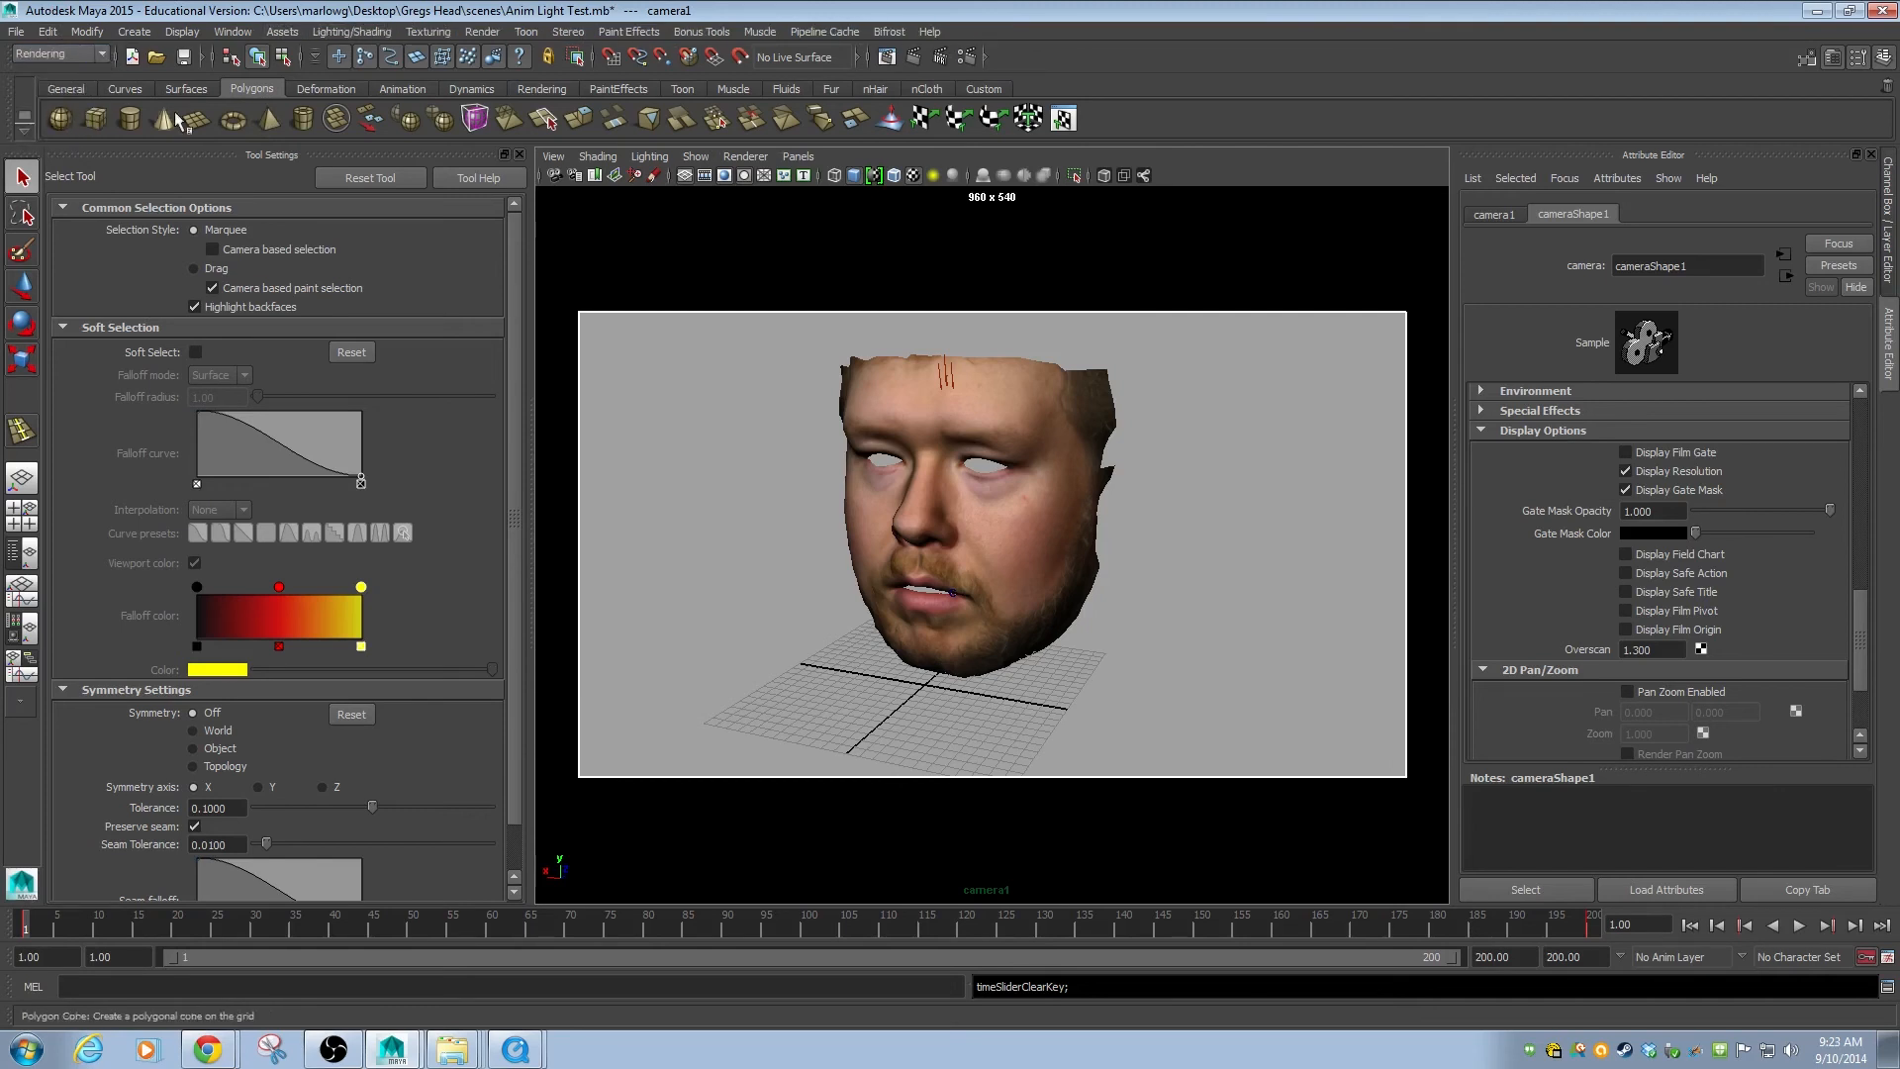
click(484, 32)
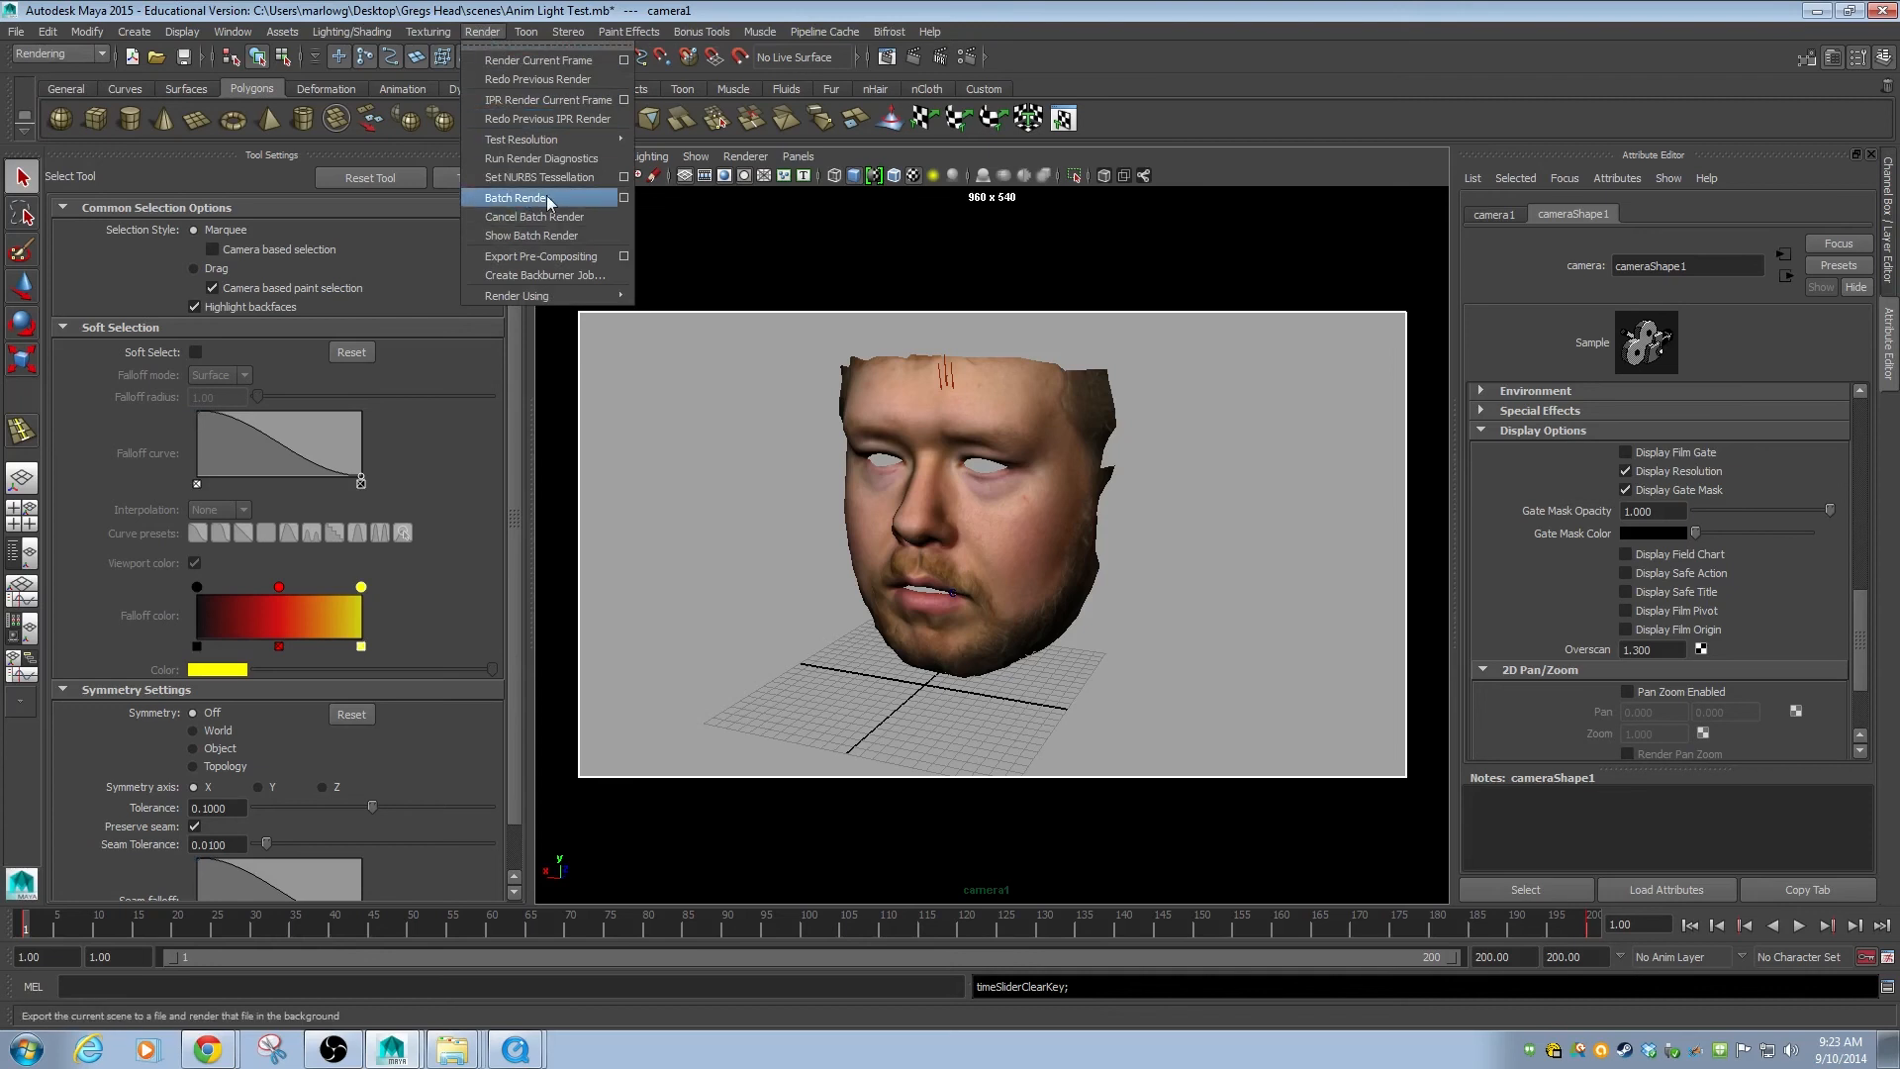
click(625, 198)
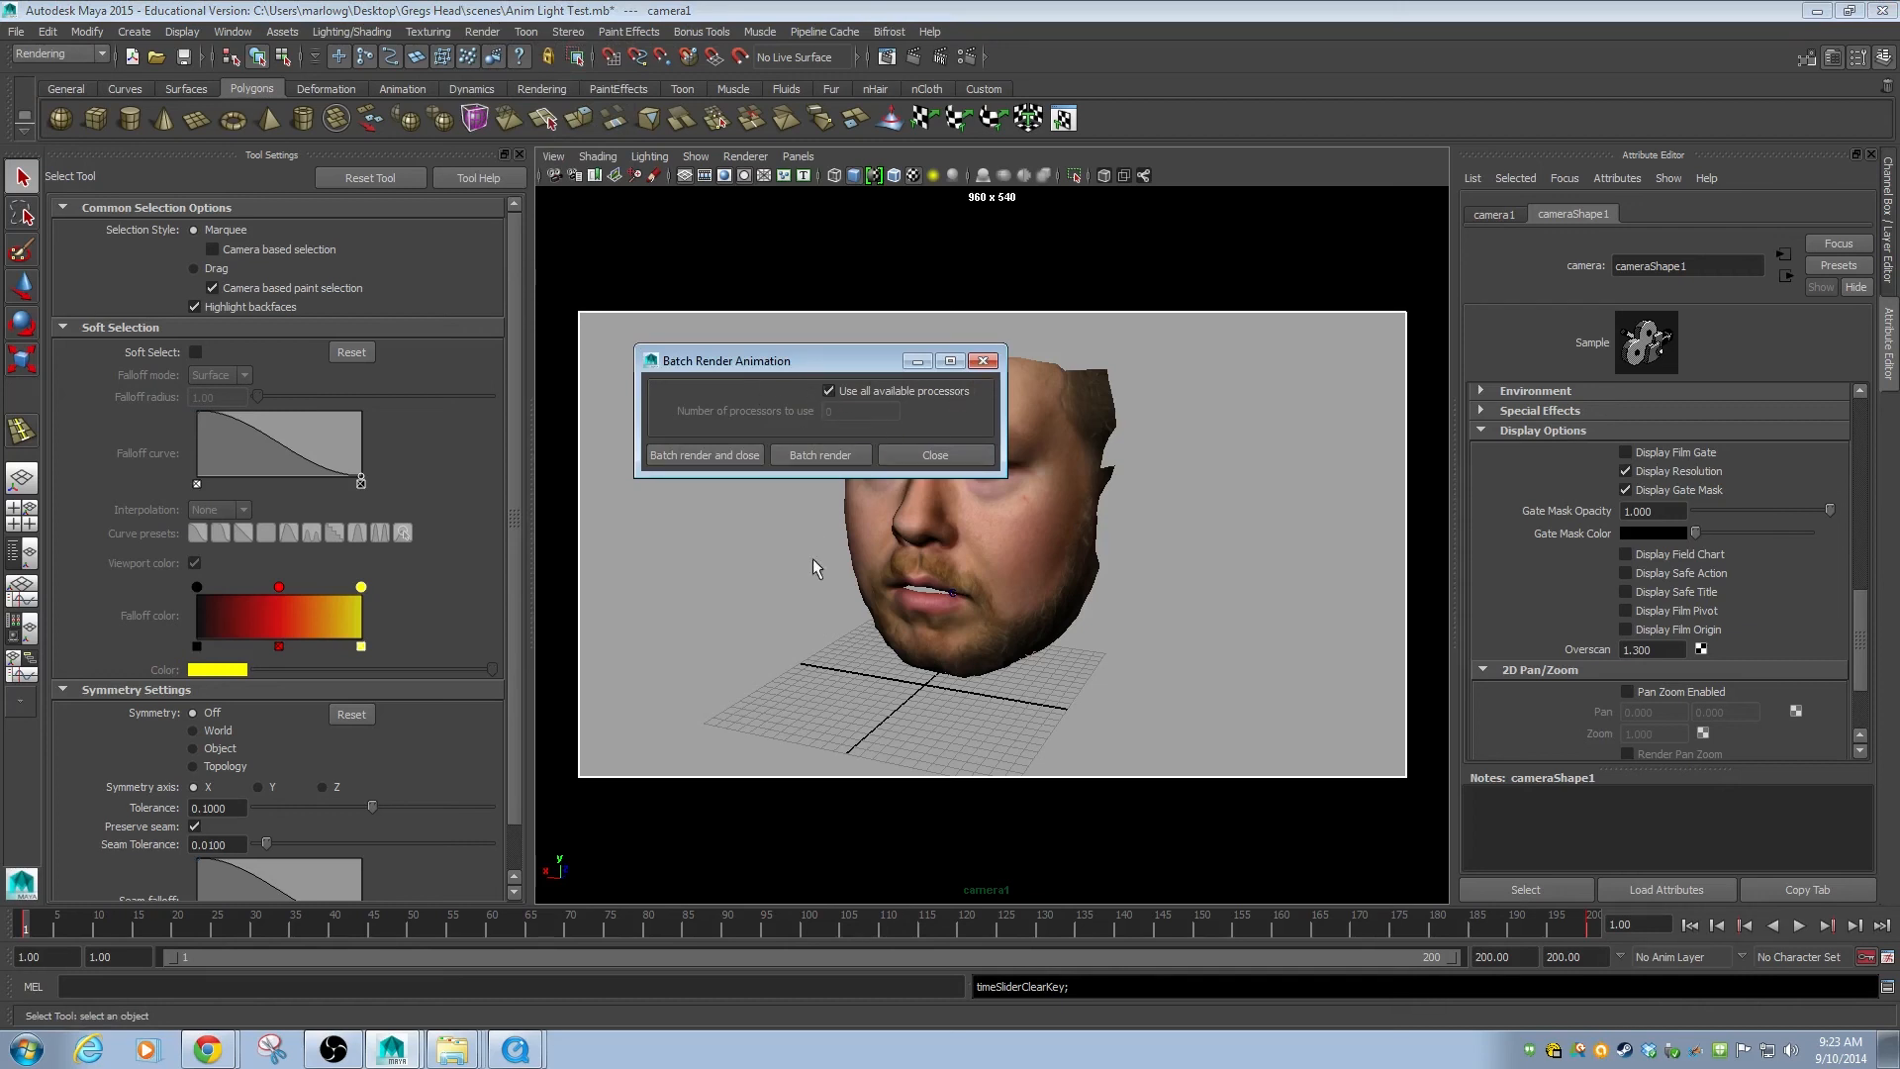
click(725, 454)
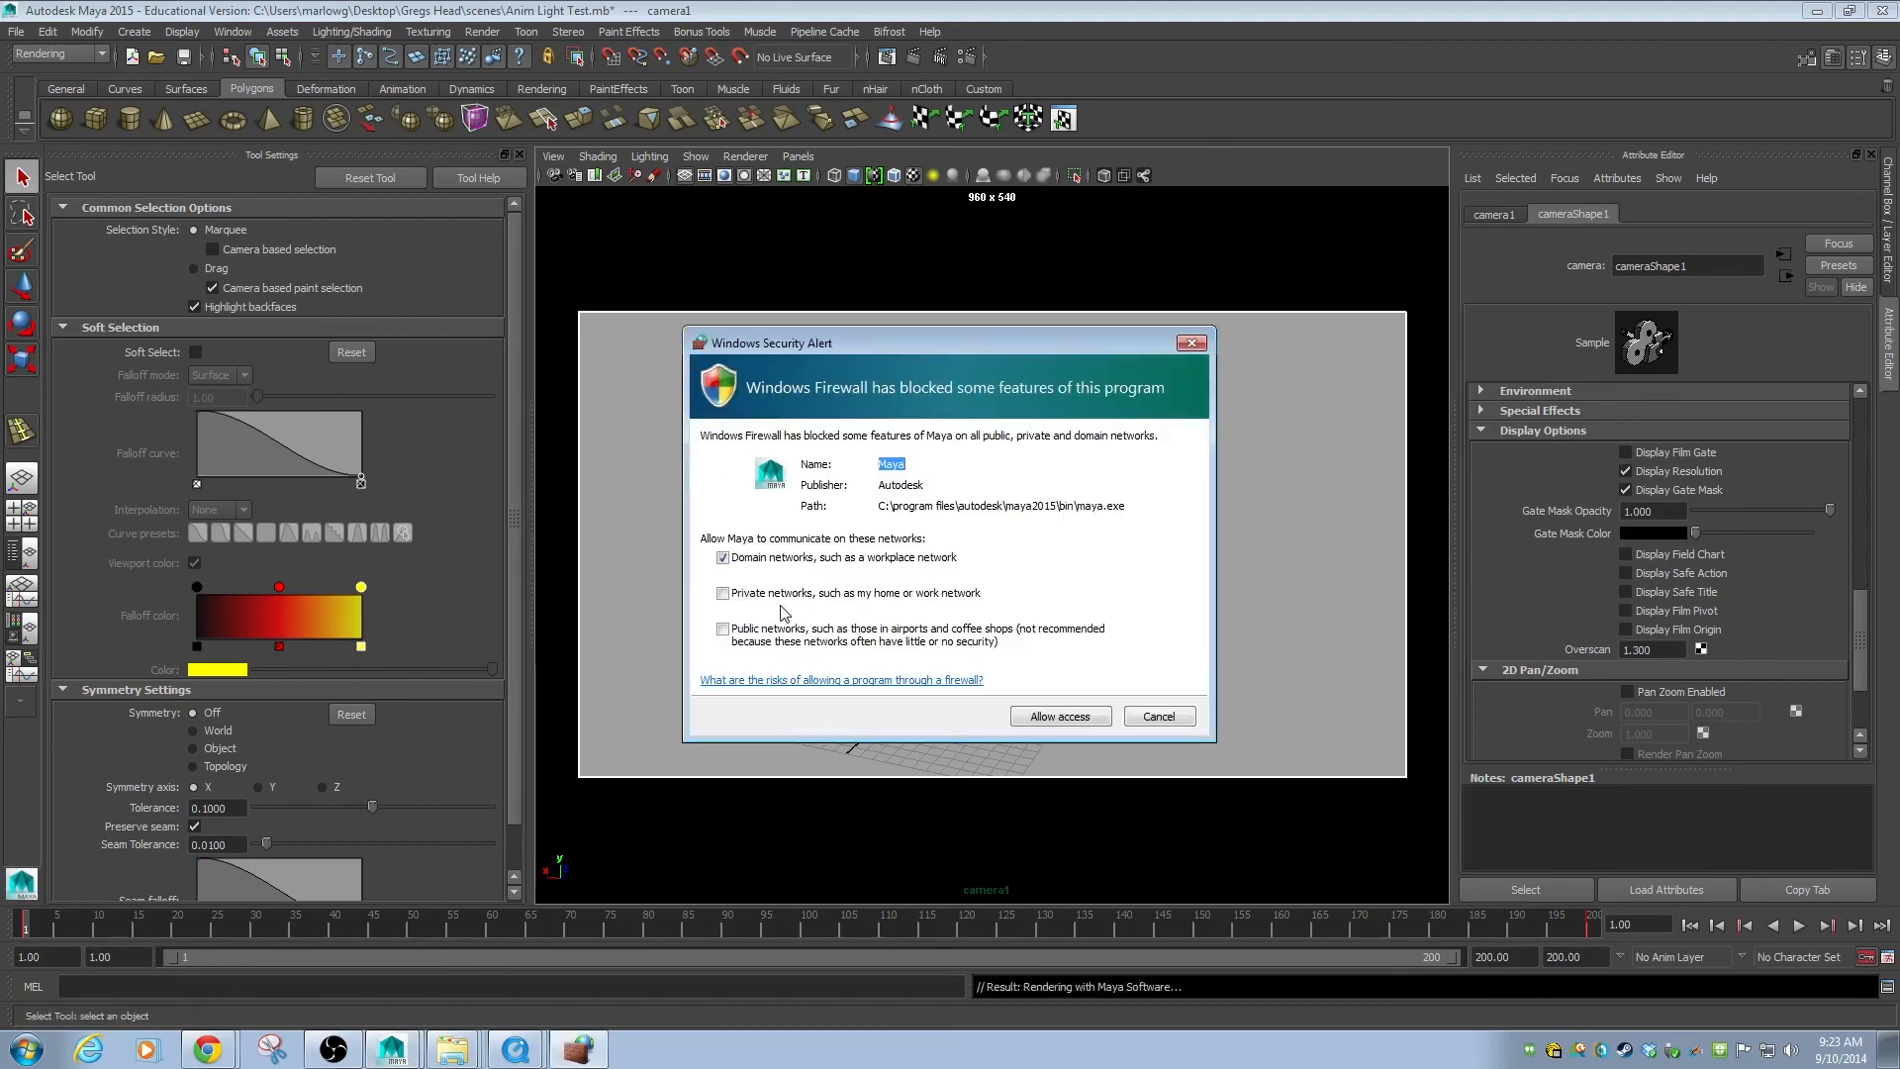
click(1057, 723)
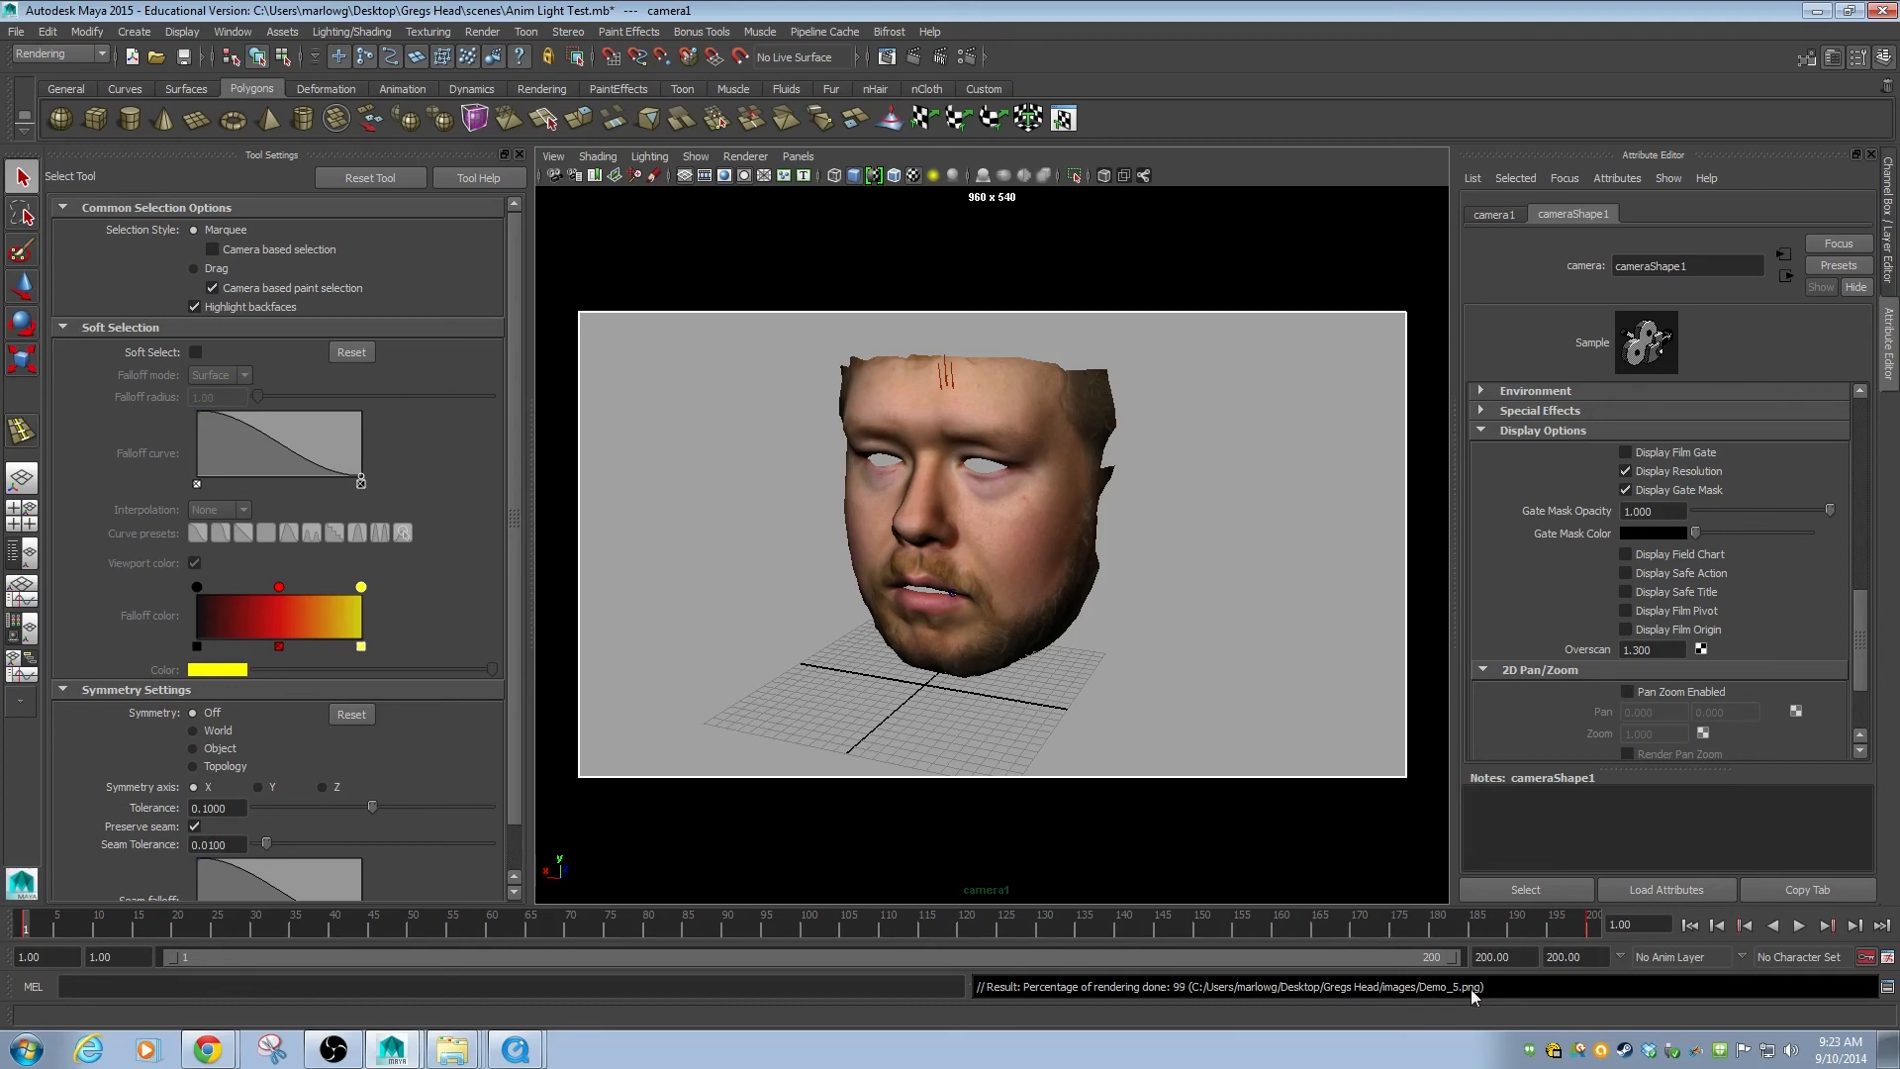
Check the batch render progress log in the maximized Script Editor and minimize the editor.
click(1887, 988)
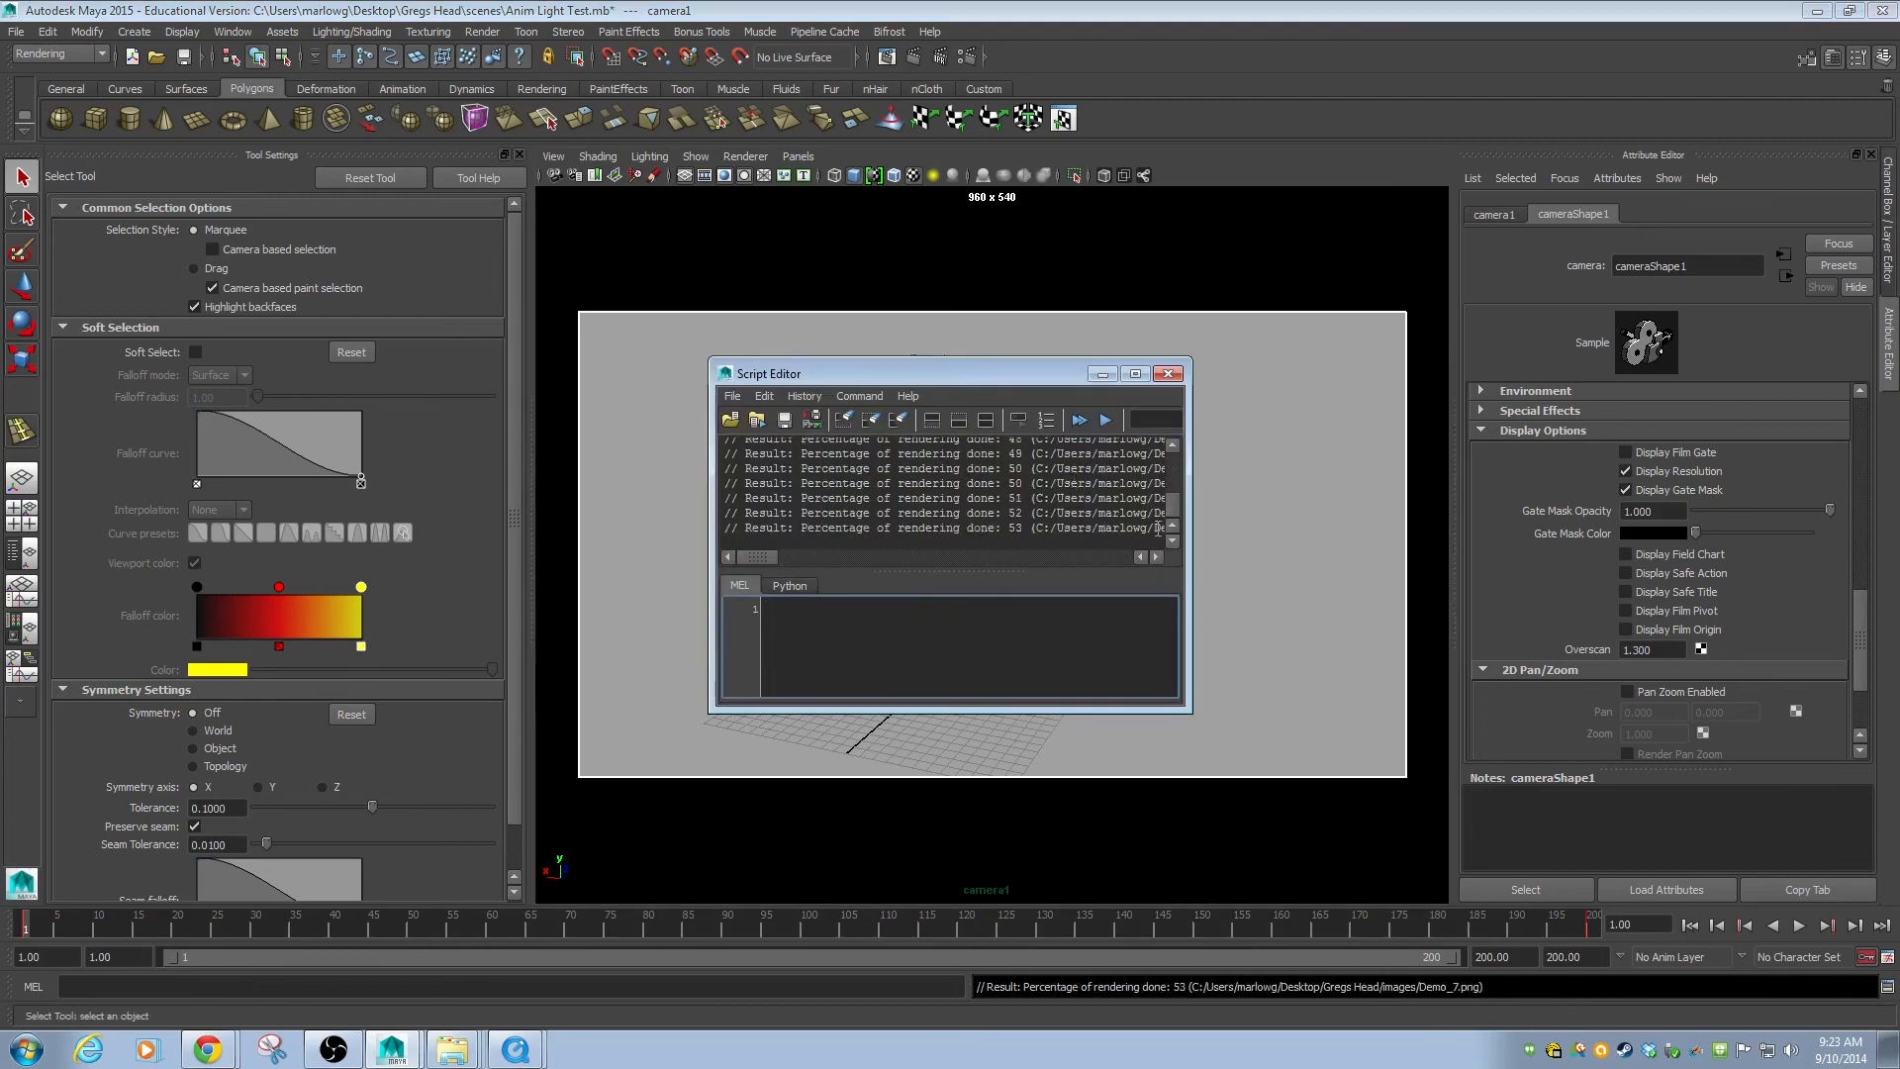
click(1135, 374)
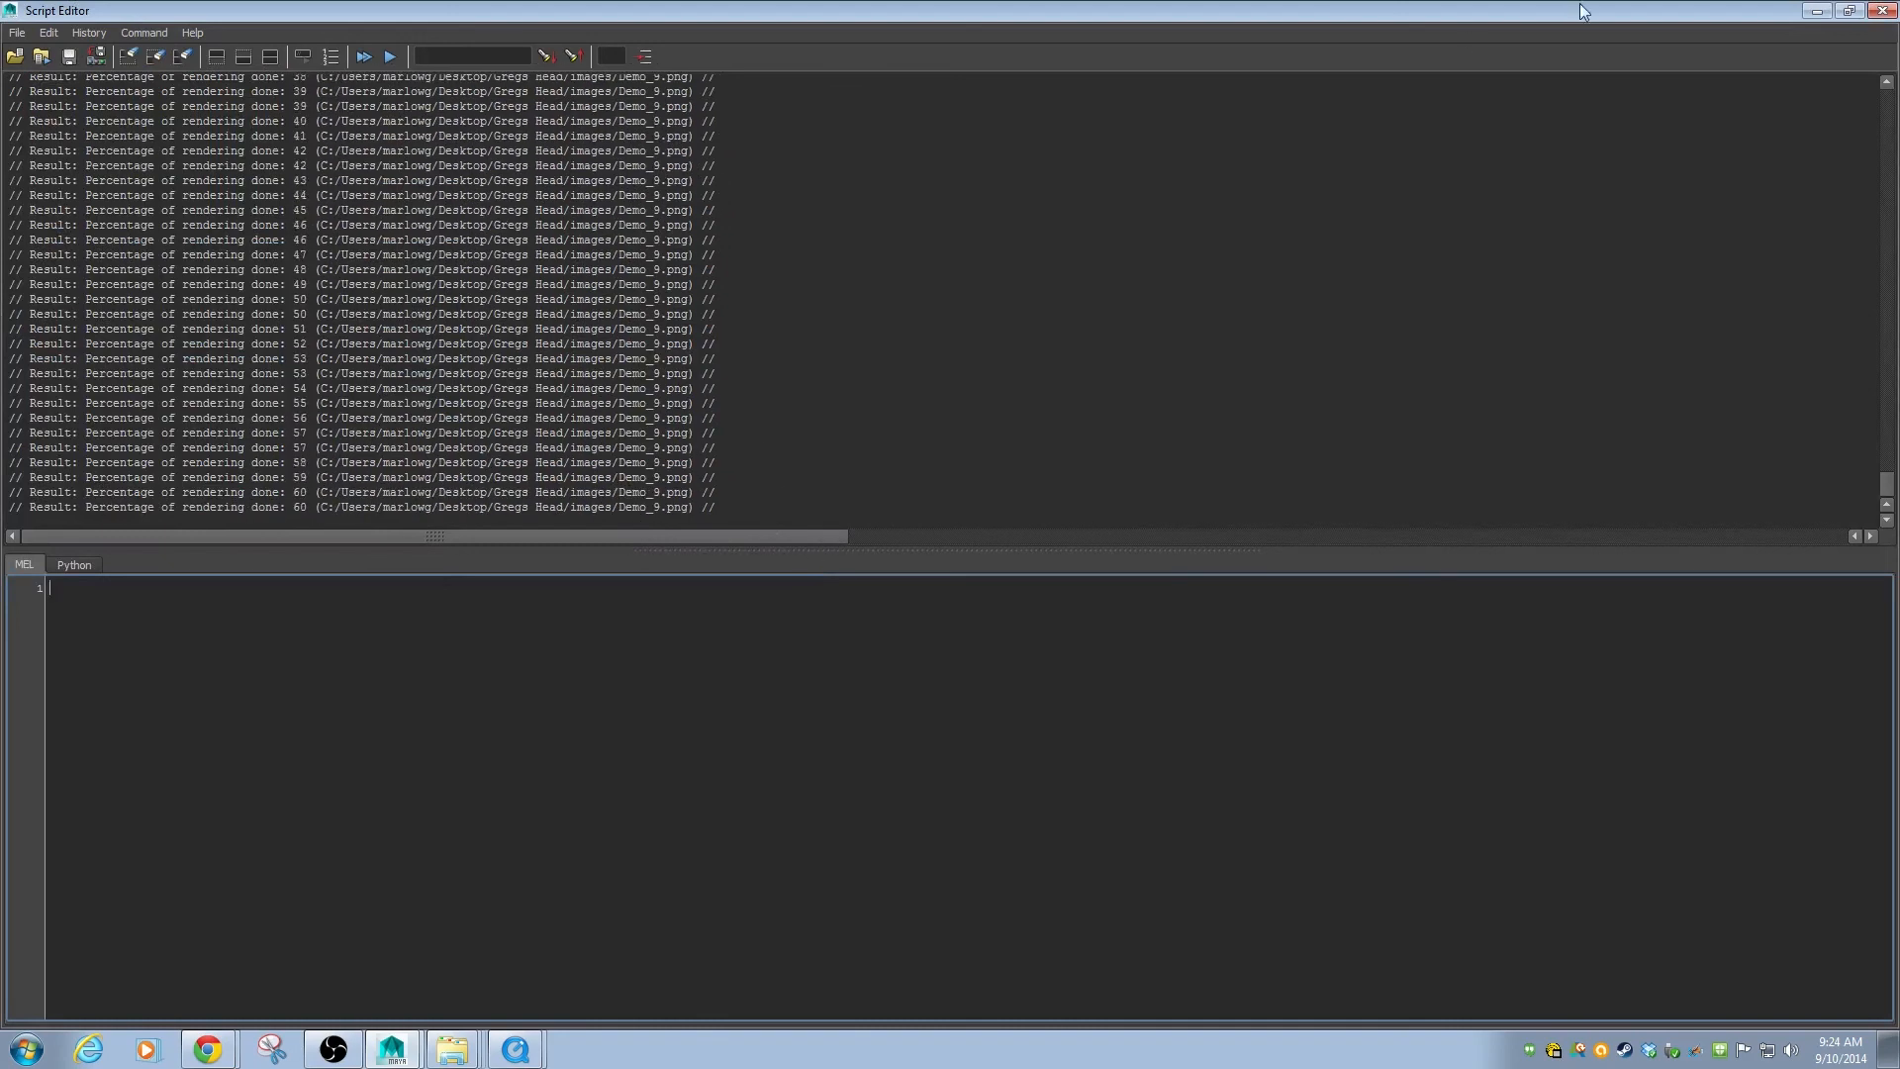
click(1817, 12)
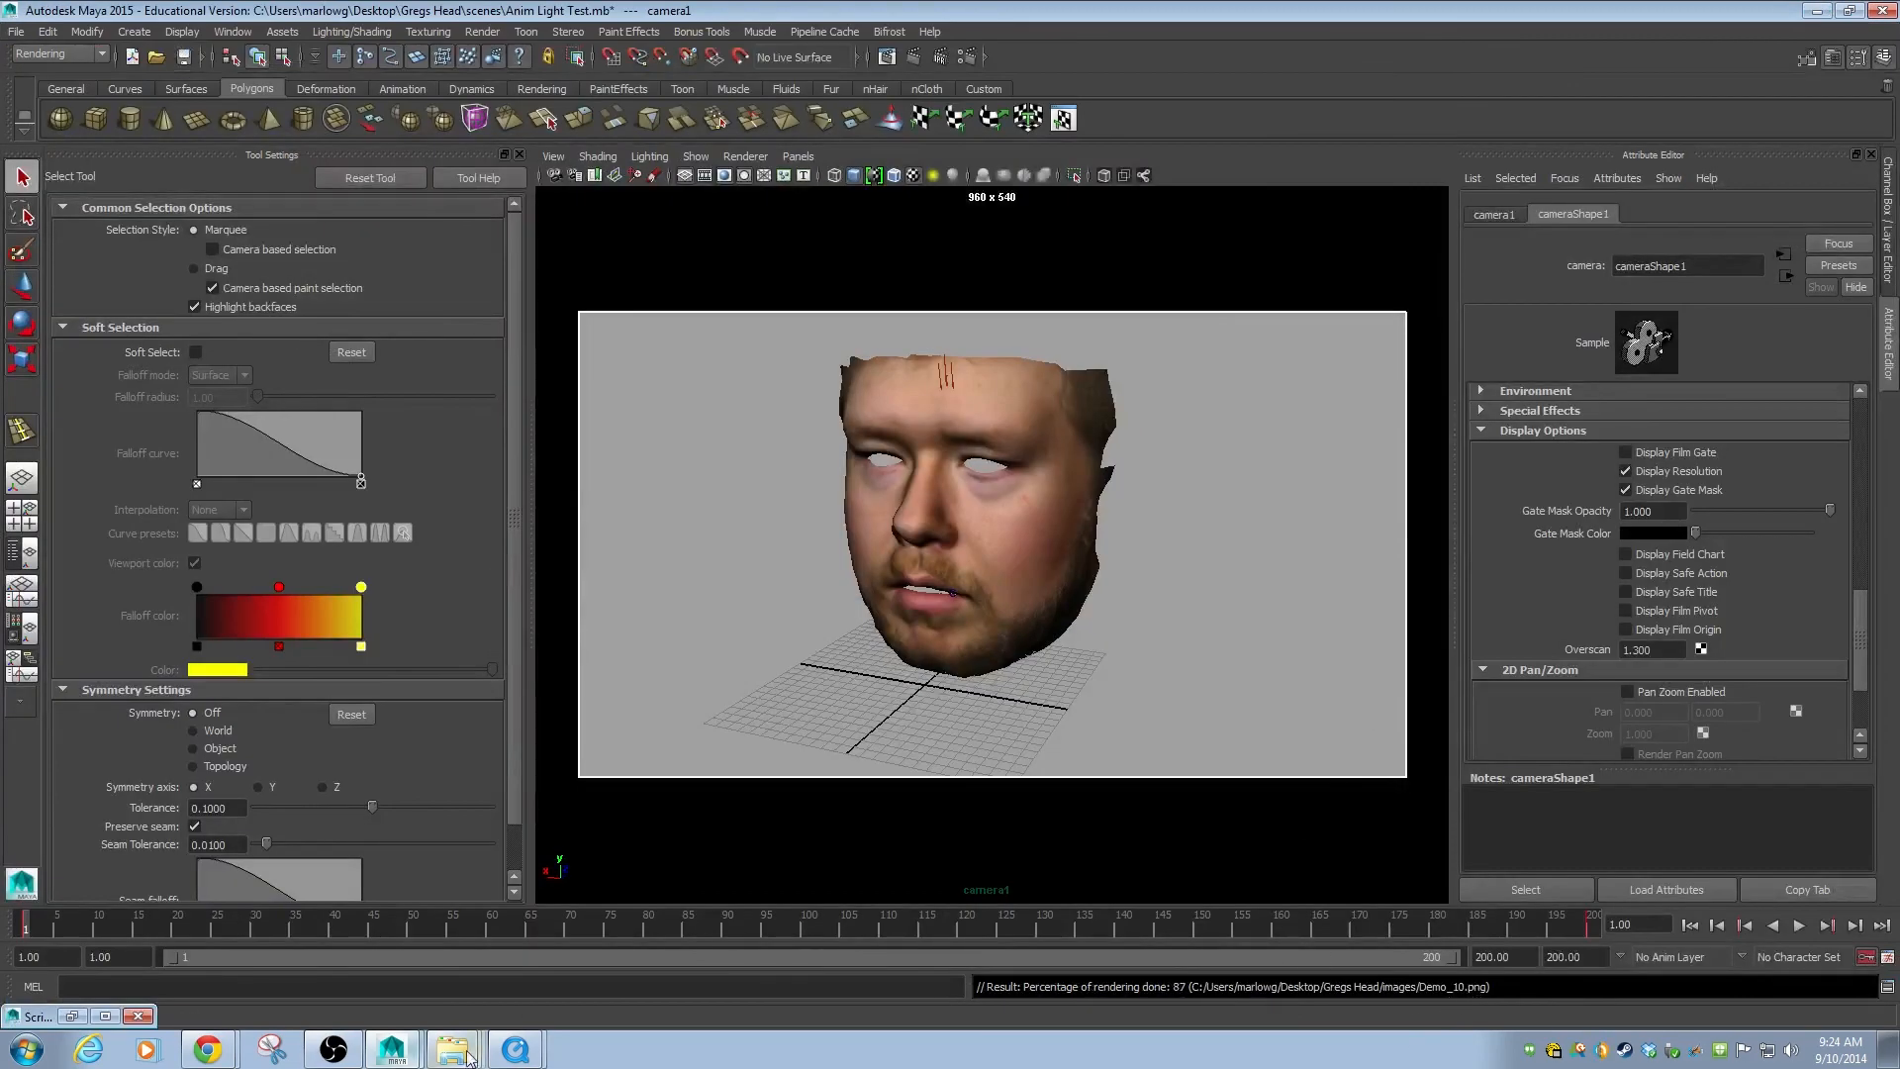
Switch to Windows Explorer and open the images folder of the Gregs Head project.
click(388, 902)
drag(849, 569, 847, 629)
scroll(851, 635, up, 1)
click(753, 607)
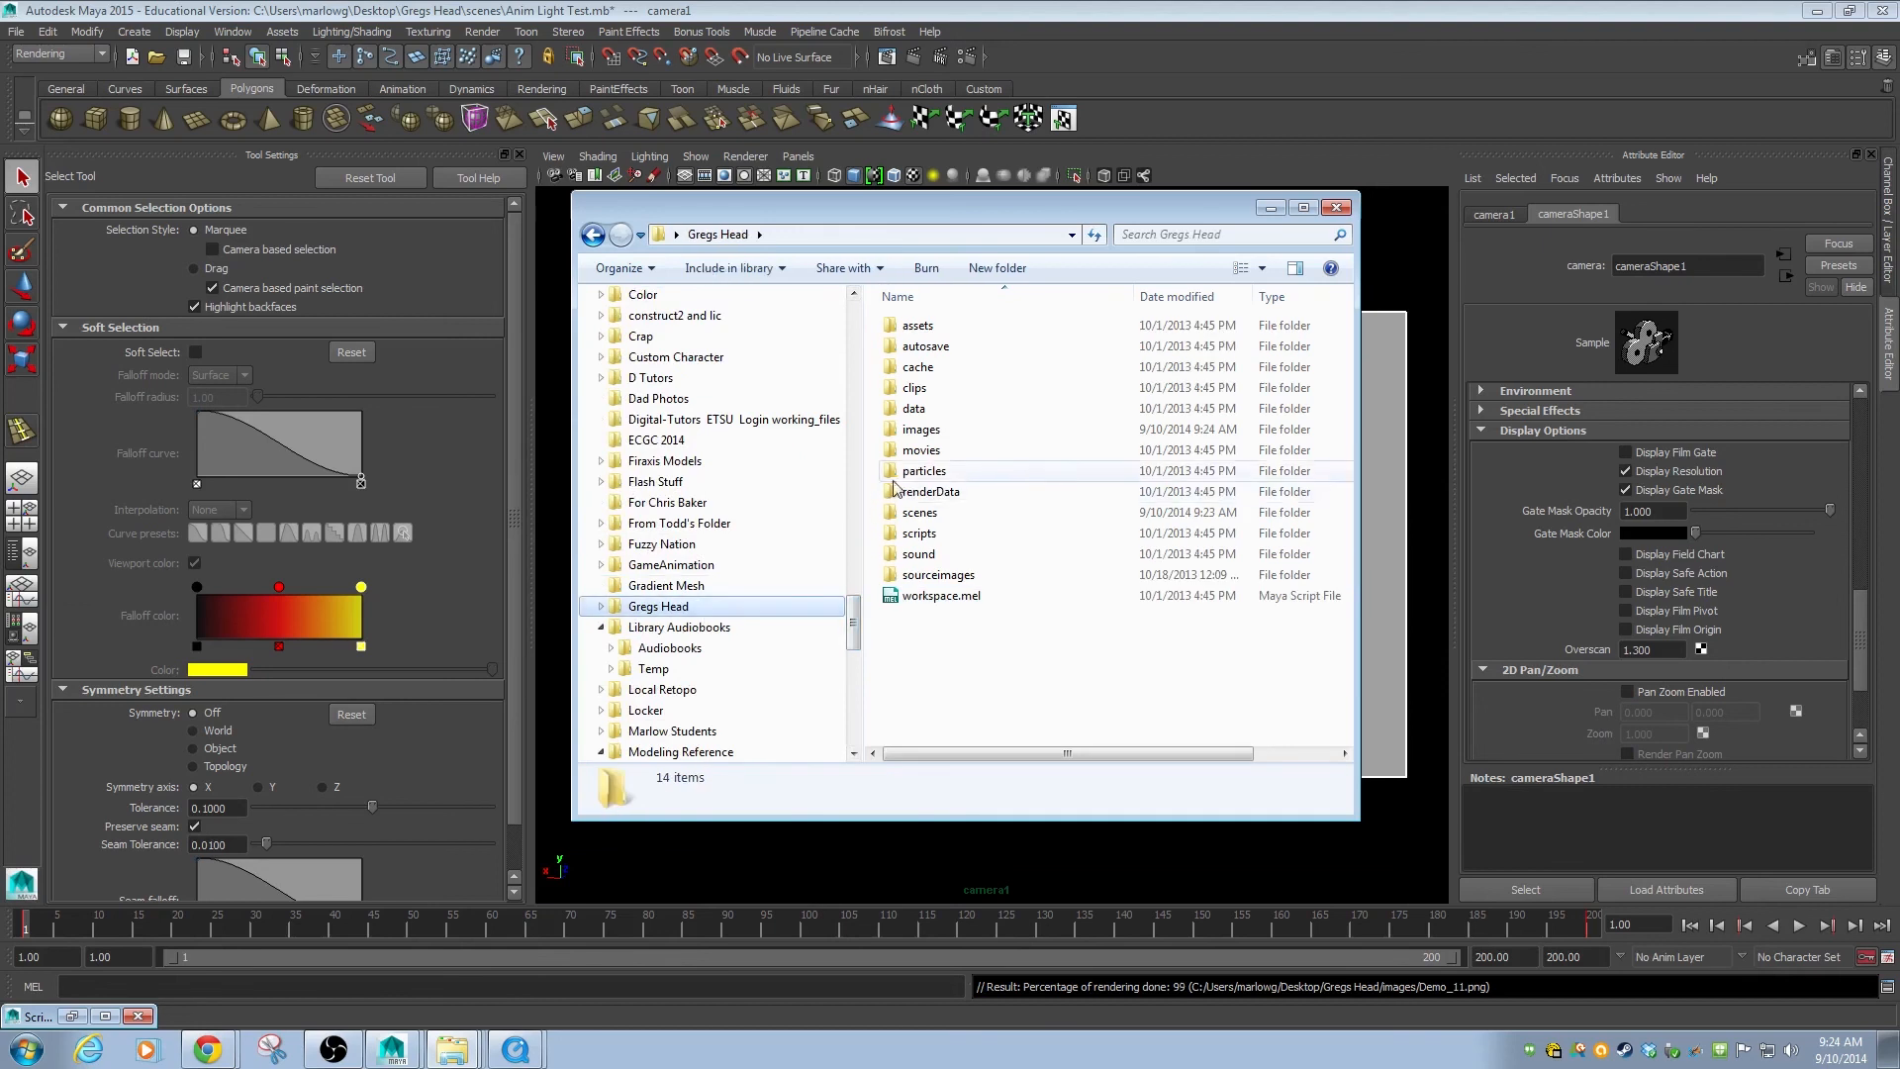
double_click(922, 432)
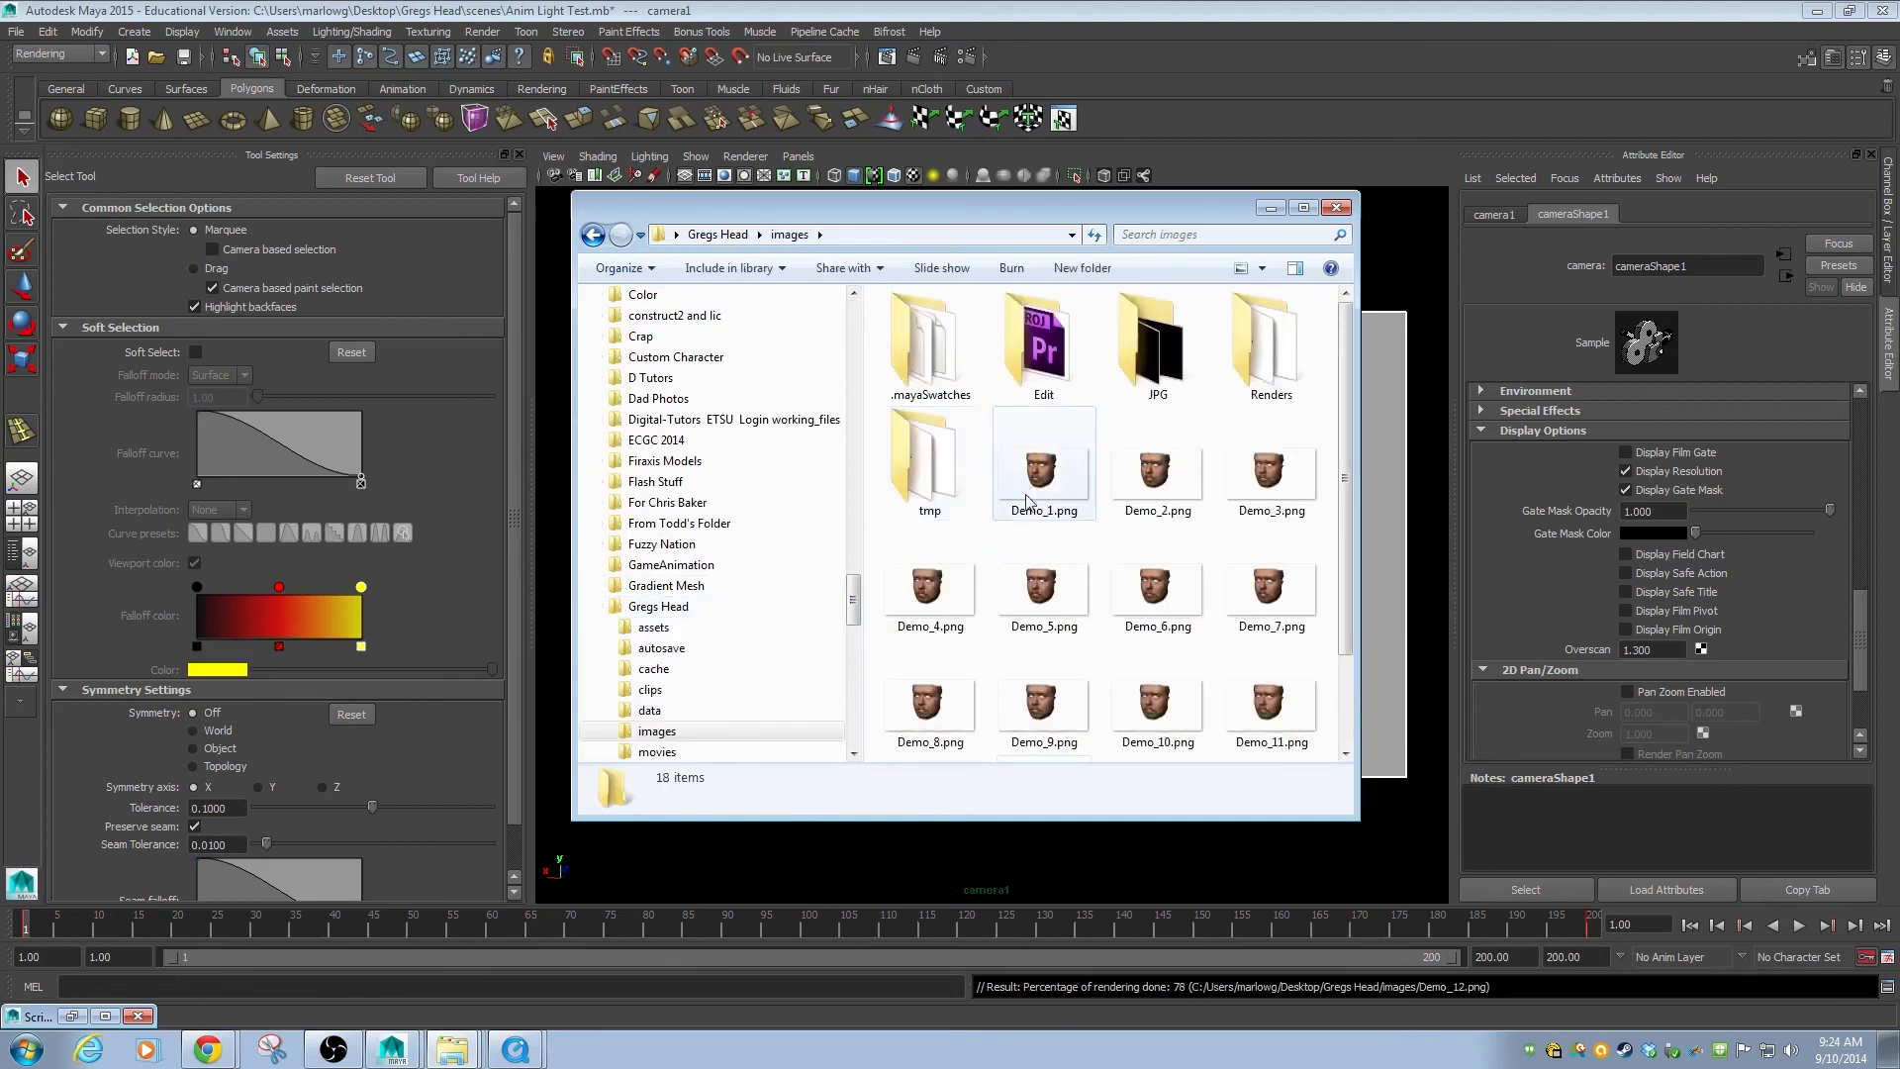
Look through the rendered Demo_#.png frames in the images folder, from Demo_1.png onward.
click(1059, 492)
click(1156, 480)
click(1237, 472)
click(970, 584)
key(Right)
key(Right)
key(Right)
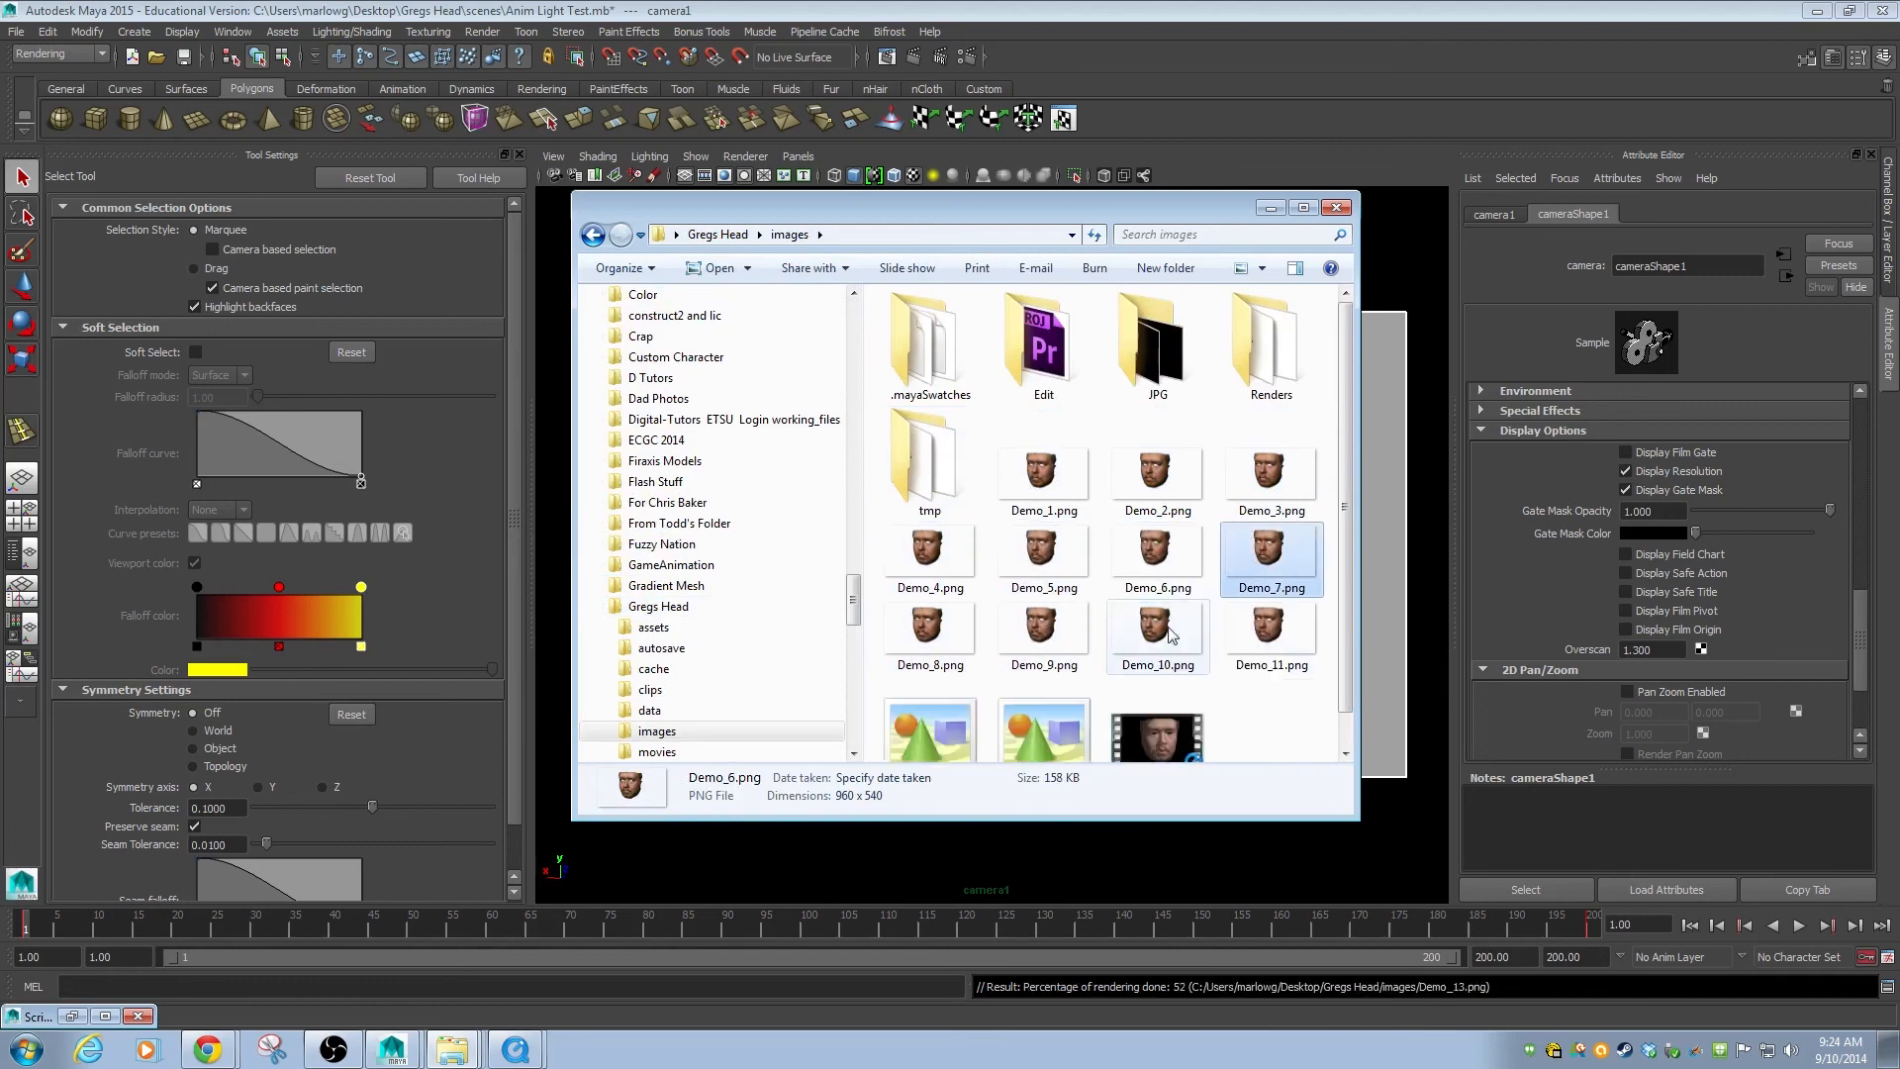
scroll(974, 713, down, 1)
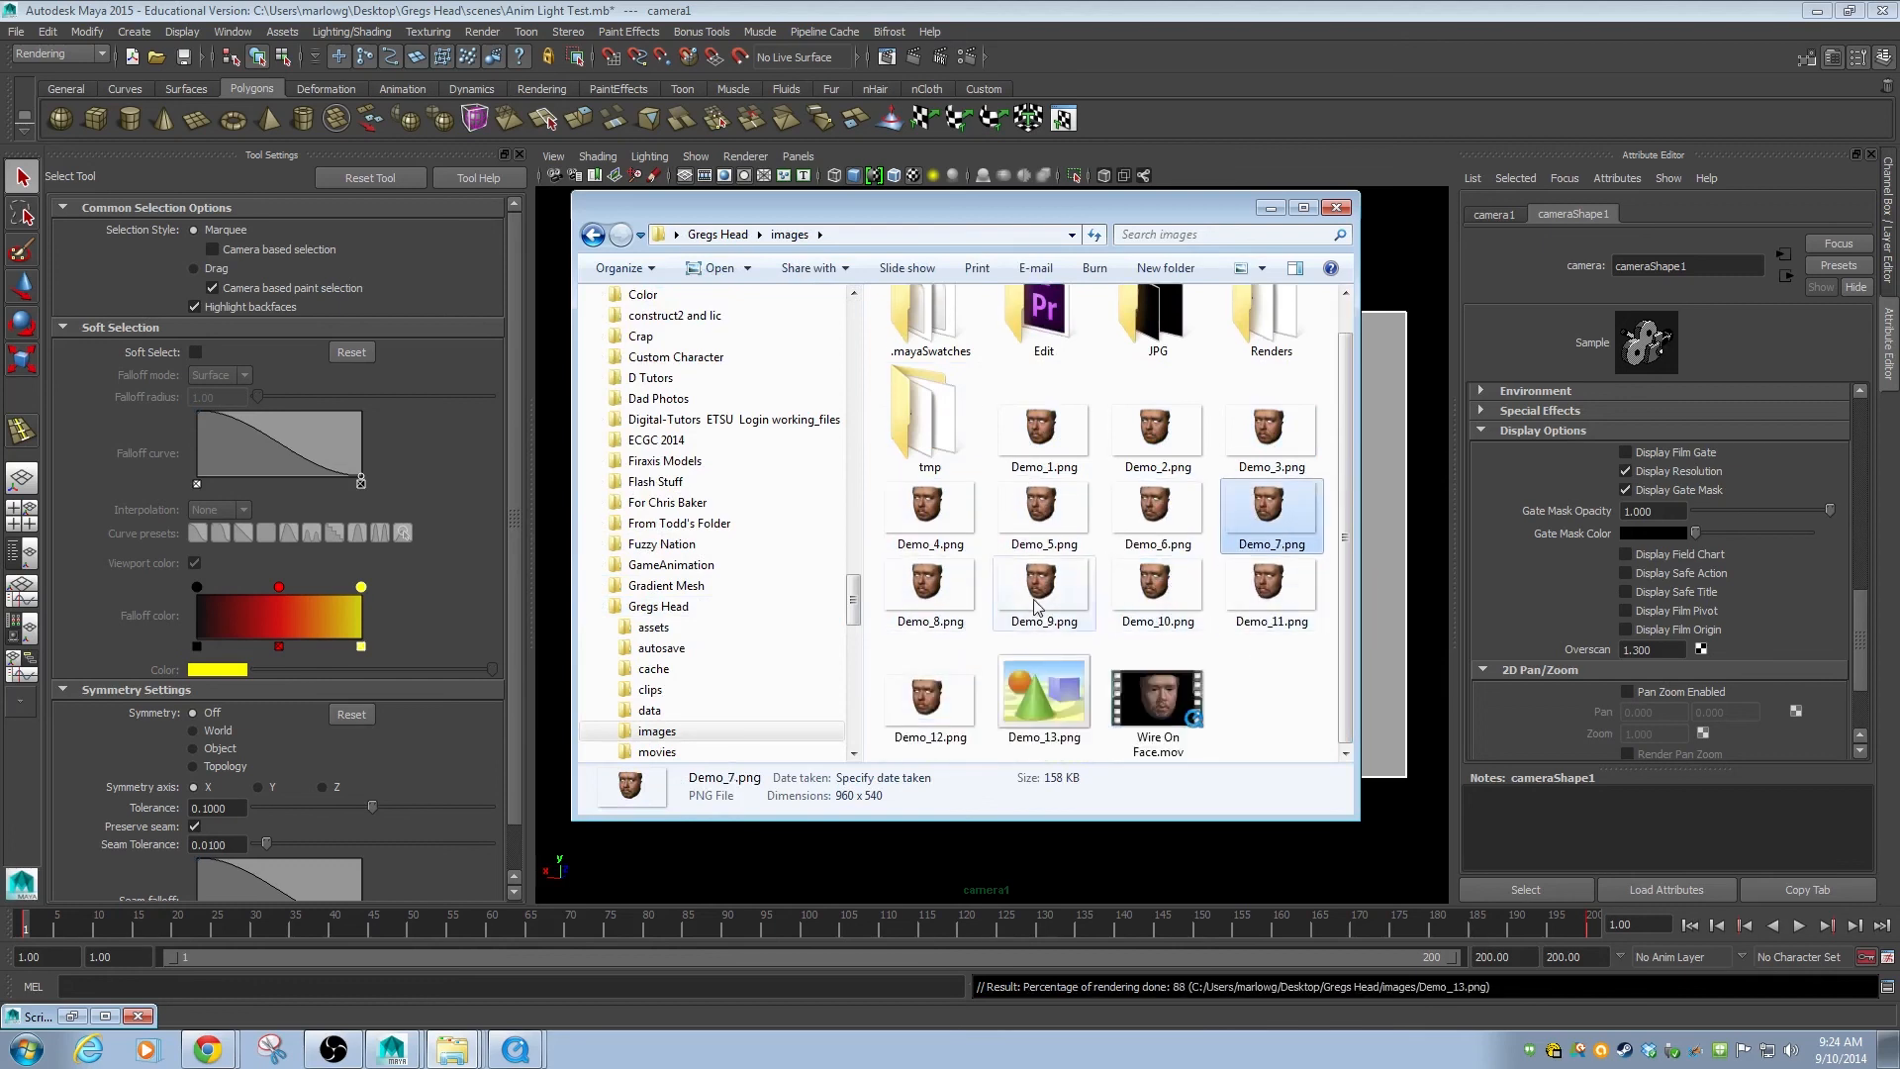